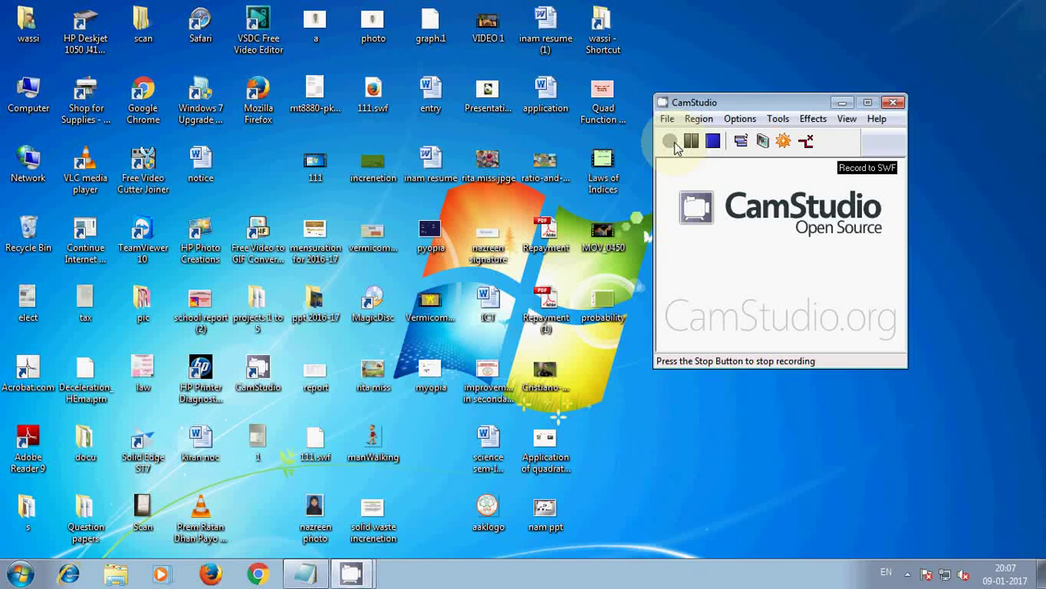
# Step: Minimize CamStudio and restore the Notepad lesson notes from the taskbar
pyautogui.click(844, 104)
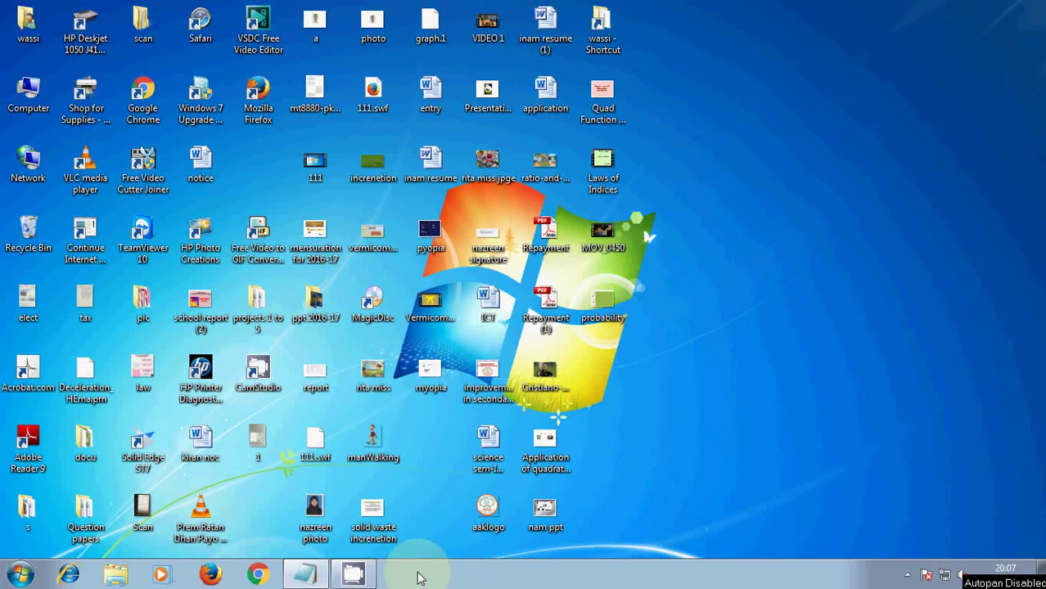
pyautogui.click(314, 577)
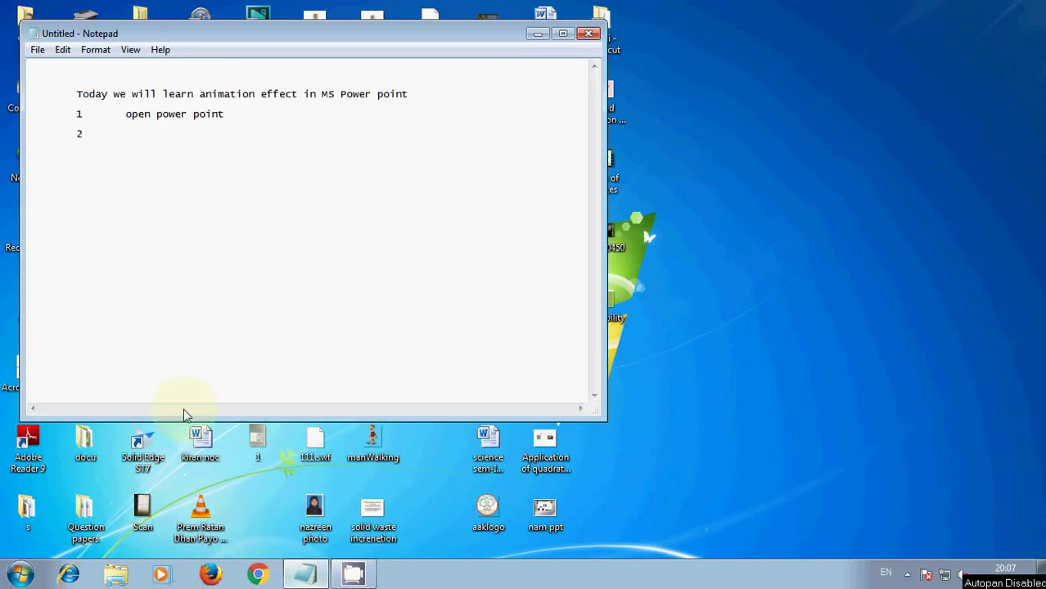
pyautogui.doubleClick(72, 94)
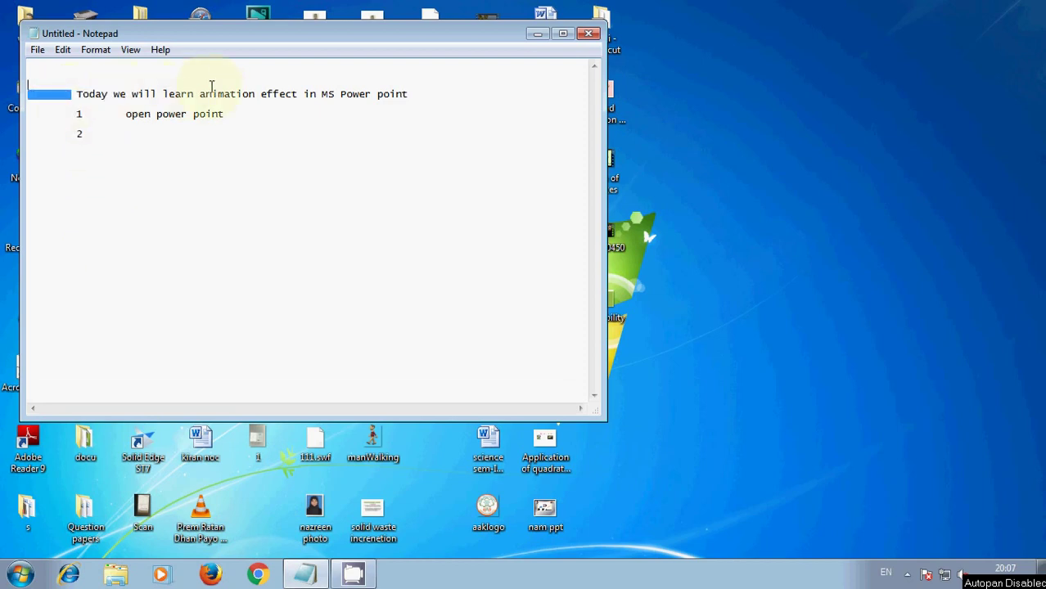
# Step: Highlight the opening line and step 1 'open power point', then minimize Notepad
pyautogui.click(78, 93)
pyautogui.moveTo(79, 94); pyautogui.dragTo(413, 96)
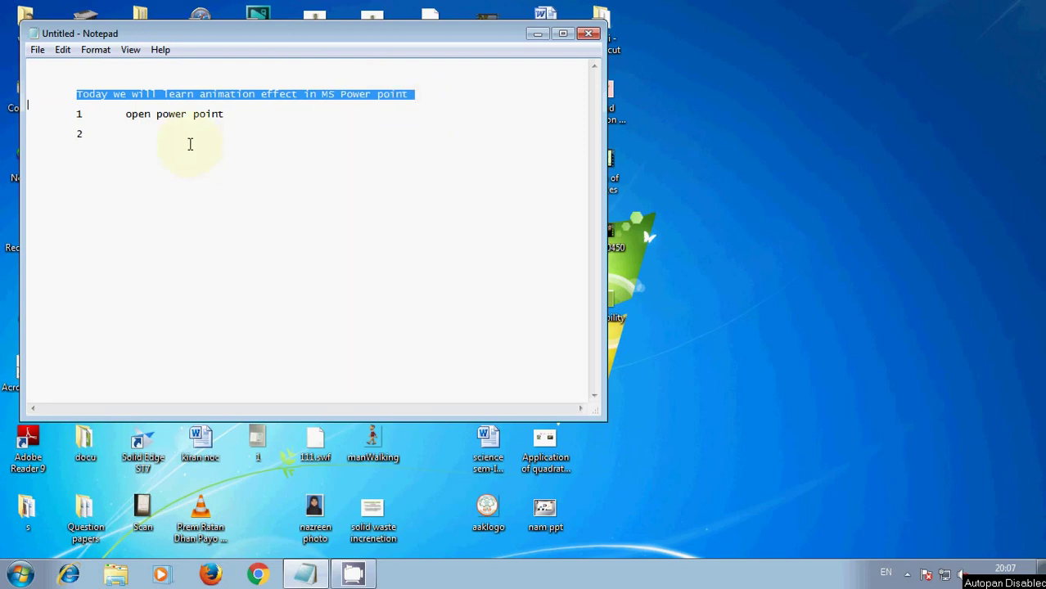
pyautogui.moveTo(125, 114); pyautogui.dragTo(234, 116)
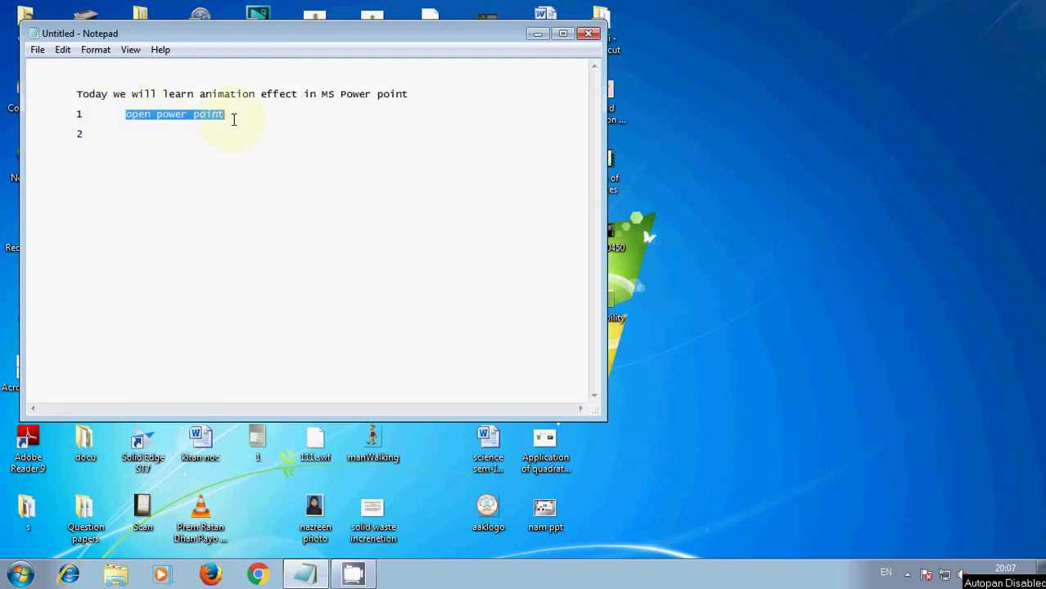
pyautogui.click(537, 35)
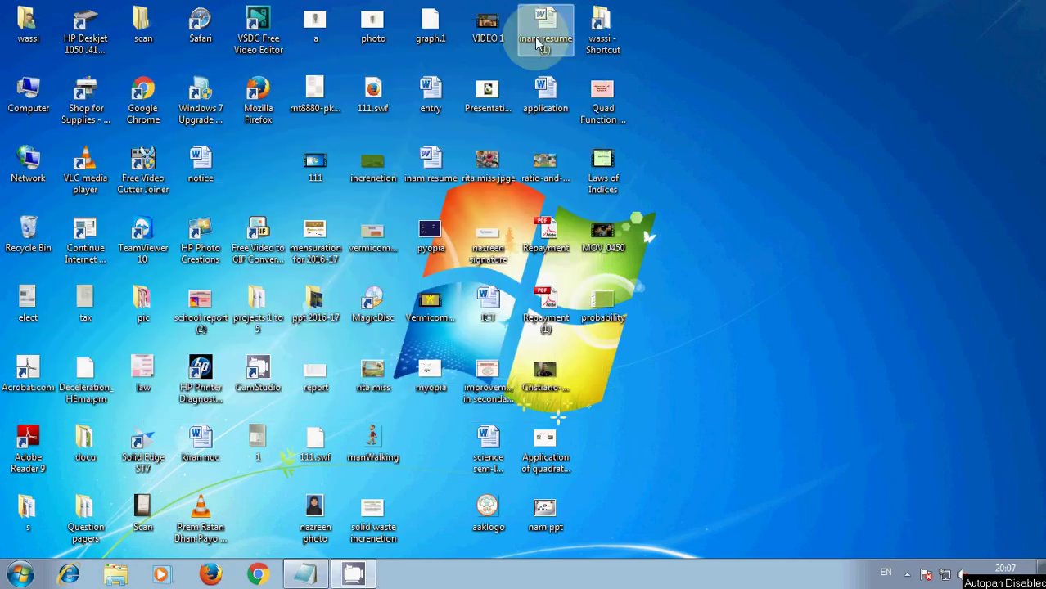
# Step: Launch PowerPoint 2010 from the Start menu and dismiss the Activation Wizard
pyautogui.click(19, 575)
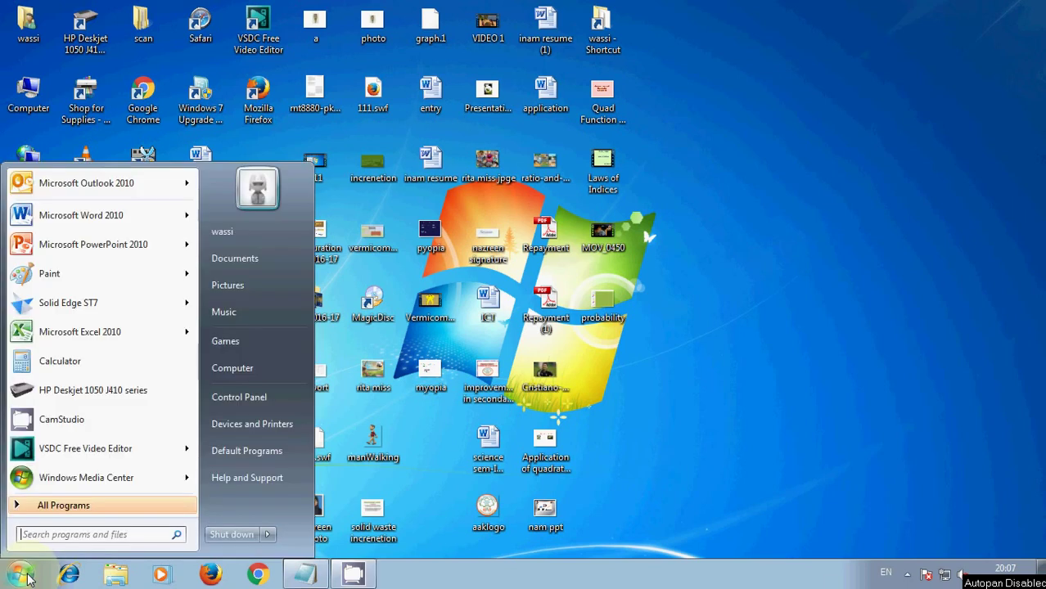
pyautogui.click(108, 242)
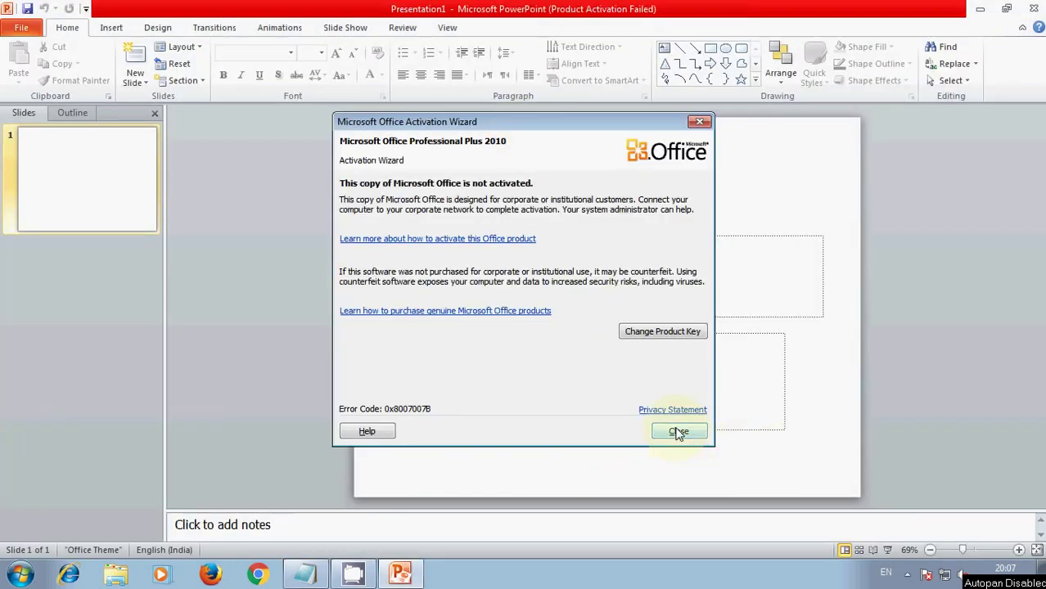
pyautogui.click(678, 432)
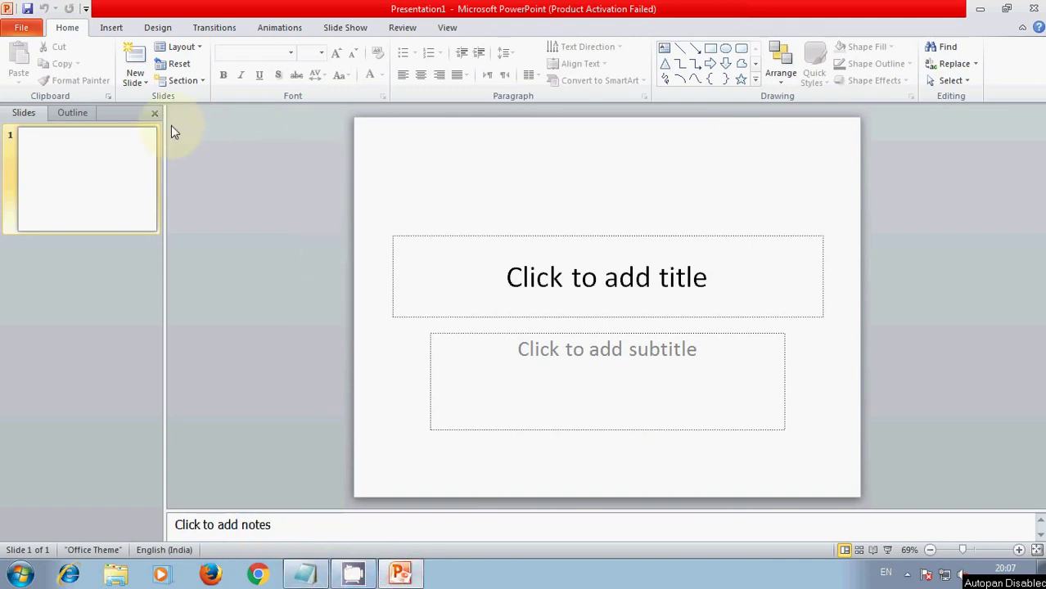
# Step: Delete the default title slide, leaving no slides, and bring Notepad back
pyautogui.click(135, 141)
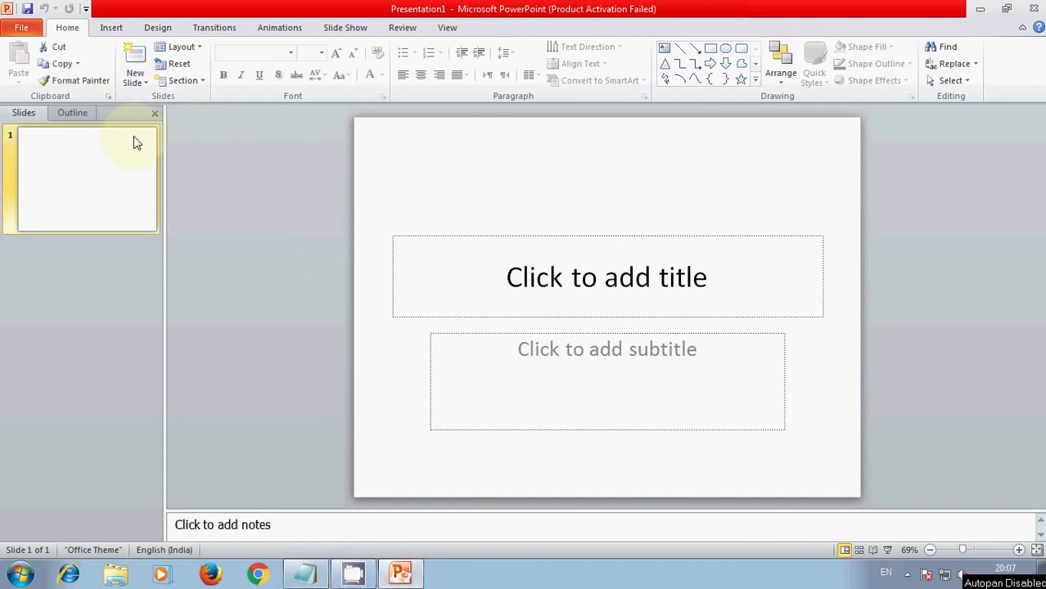
pyautogui.press('Delete')
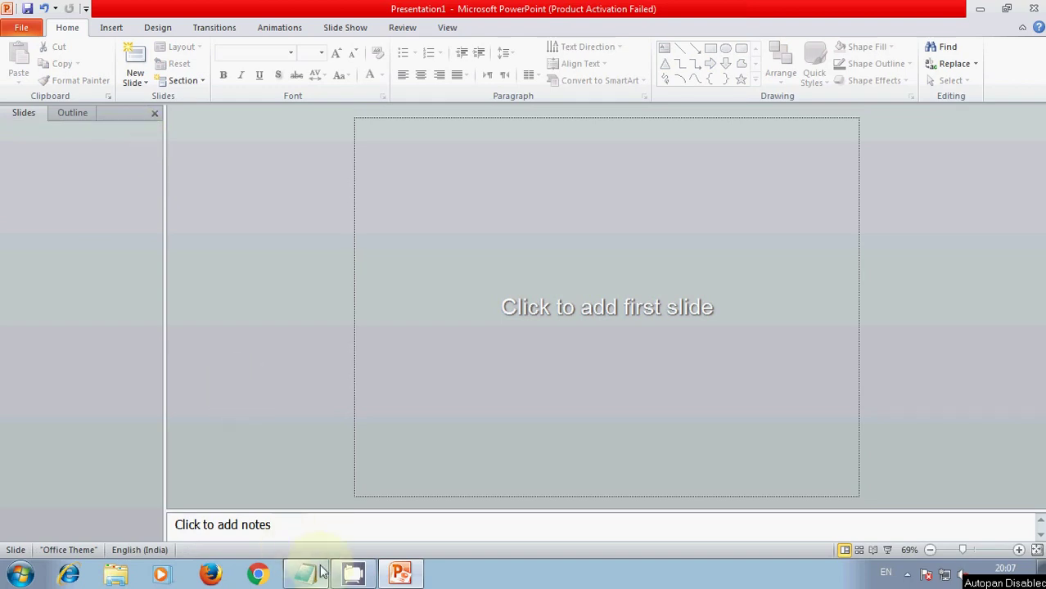
pyautogui.click(319, 572)
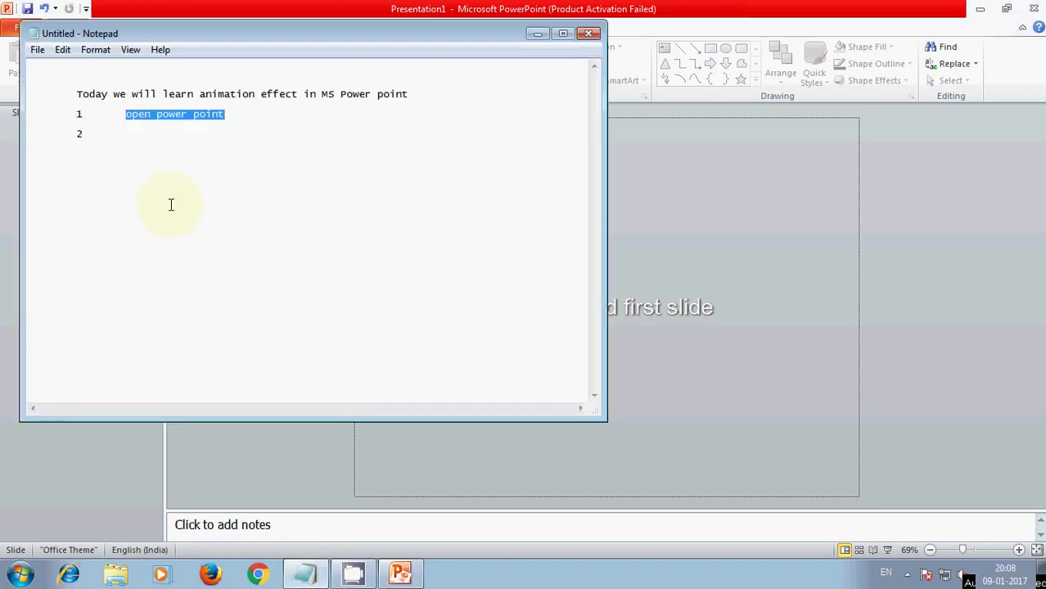
# Step: Write step 2 'take new slide' on line 2 of the notes, then return to PowerPoint
pyautogui.click(127, 141)
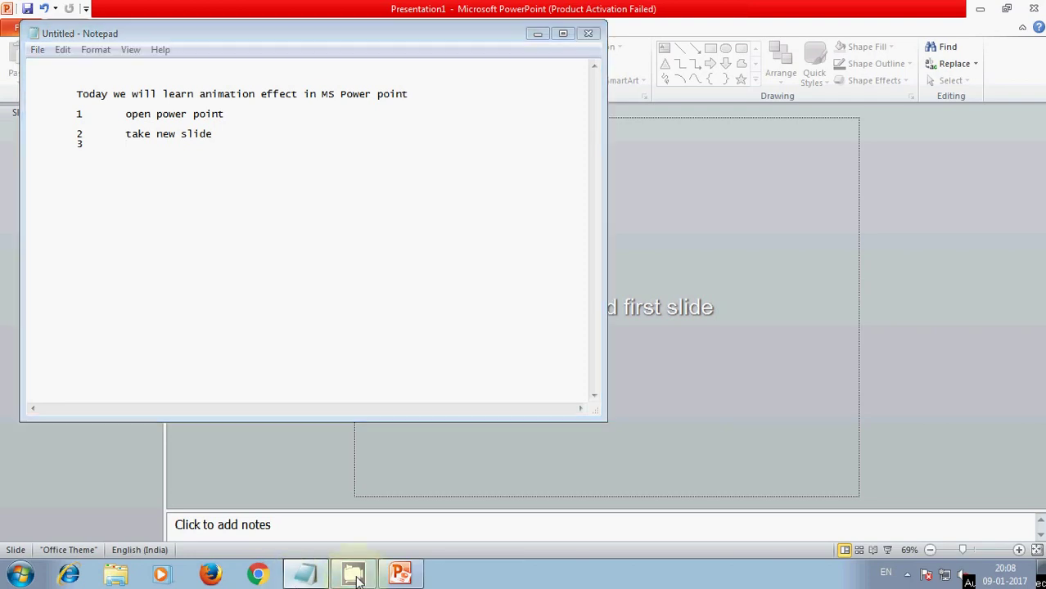
pyautogui.click(380, 577)
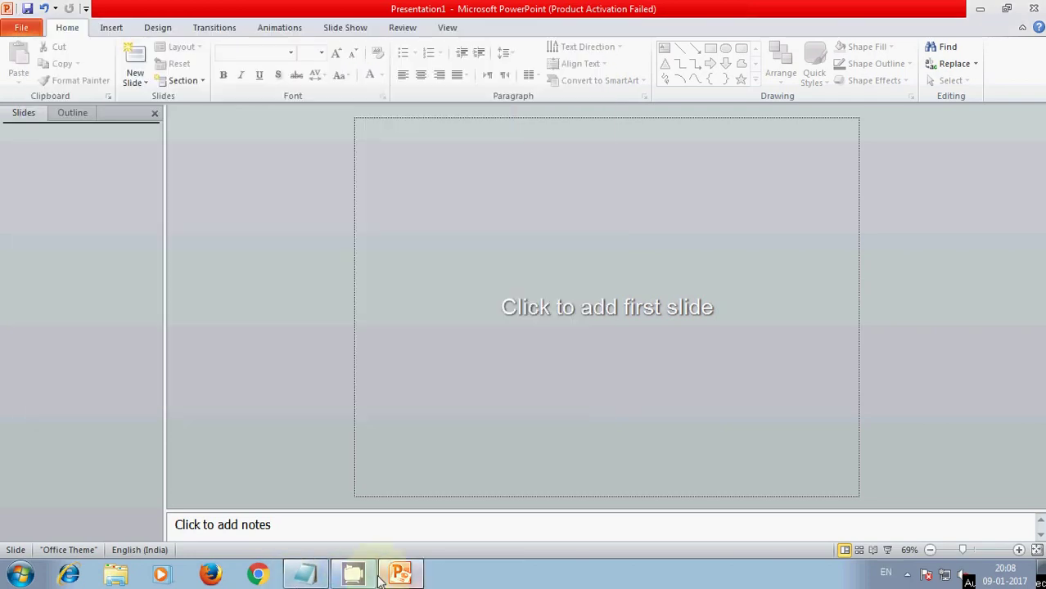
# Step: Add a Blank-layout slide as slide 1, then switch back to Notepad
pyautogui.click(145, 83)
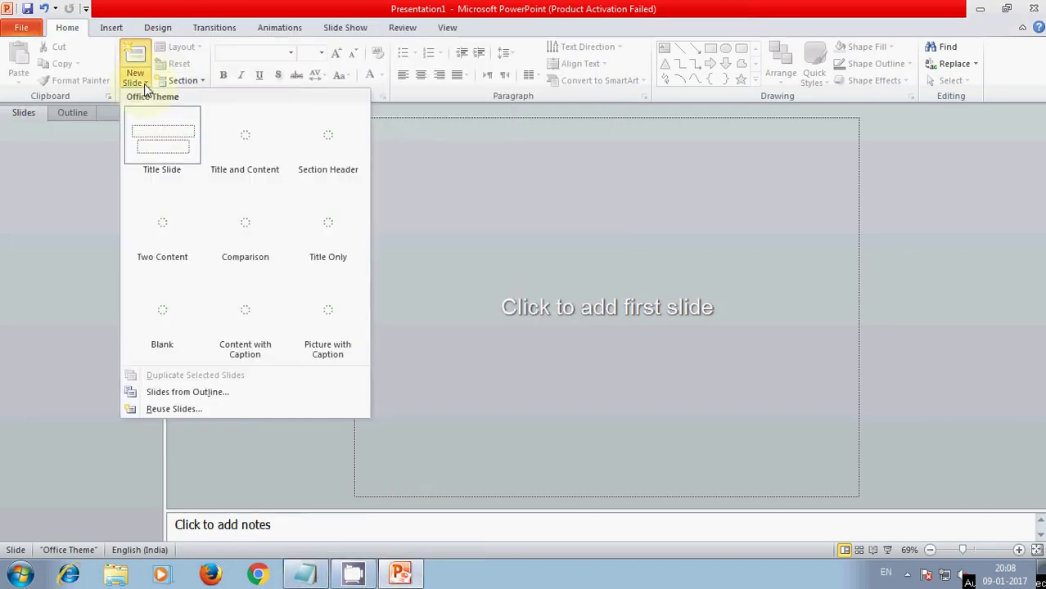
pyautogui.click(155, 306)
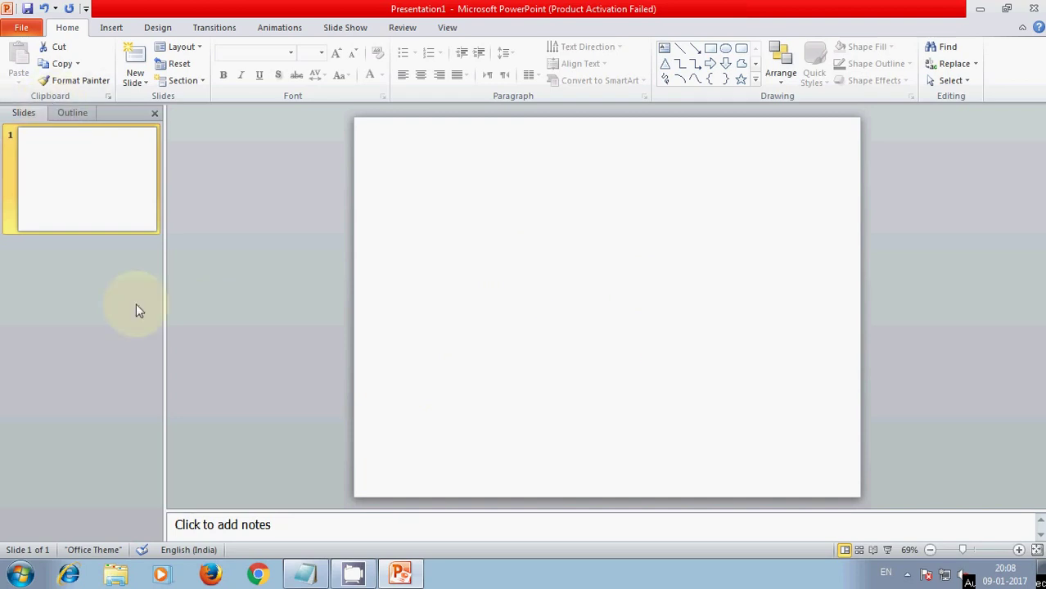
pyautogui.click(299, 577)
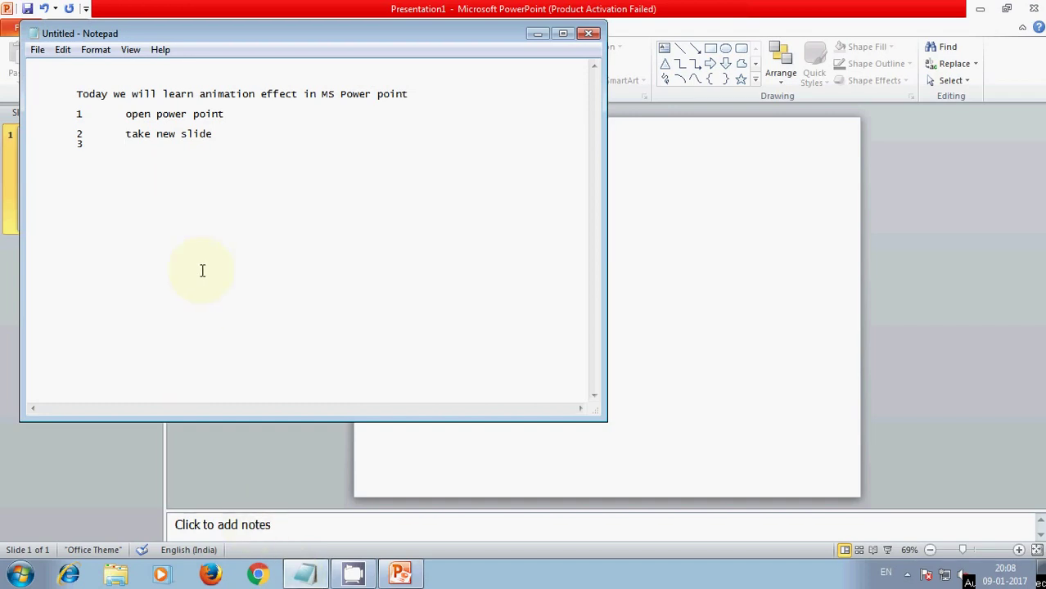
# Step: Write step 3 'we will take a clip art to give animation' and start an indented line 4
pyautogui.write('we will')
pyautogui.write(' ta')
pyautogui.write('ke a')
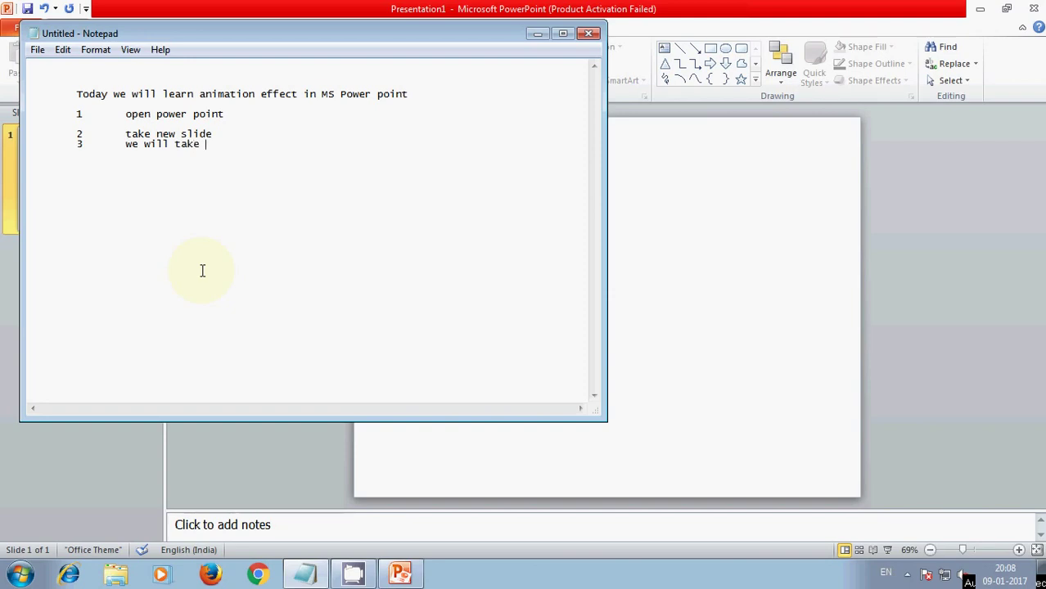
pyautogui.write(' cl')
pyautogui.write('ip art')
pyautogui.write(' to ')
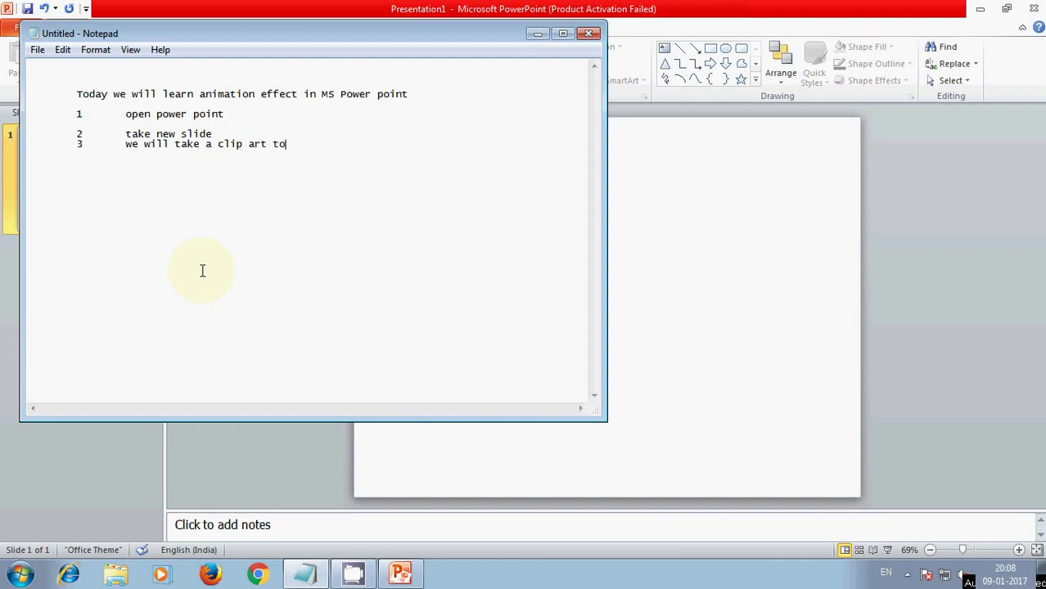
pyautogui.write('give ani')
pyautogui.write('mation')
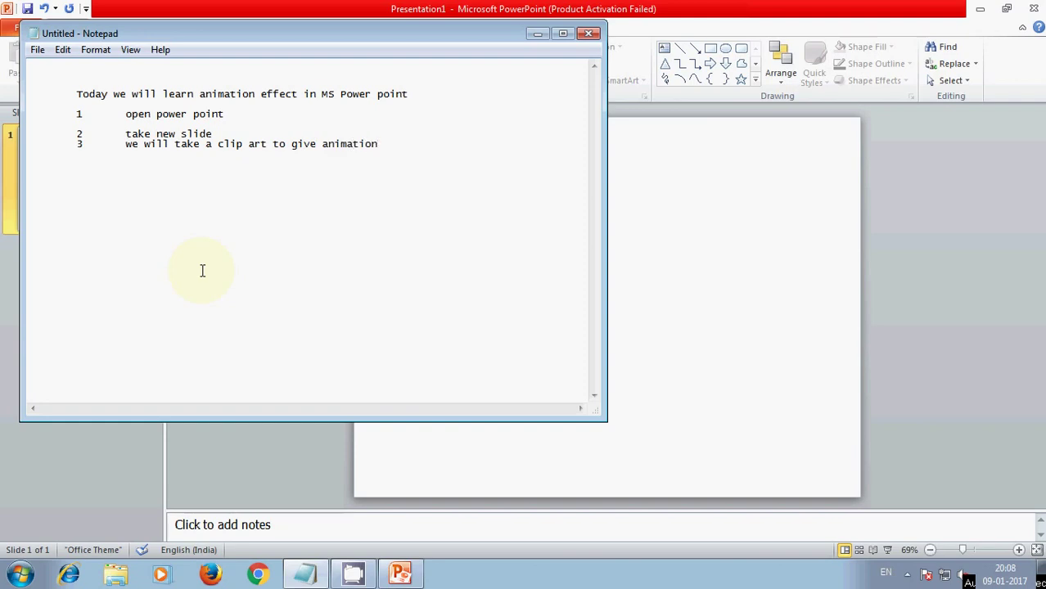
pyautogui.press('Tab')
pyautogui.write('4')
# Step: Open the Clip Art pane from the Insert tab and search all available clip art
pyautogui.click(319, 577)
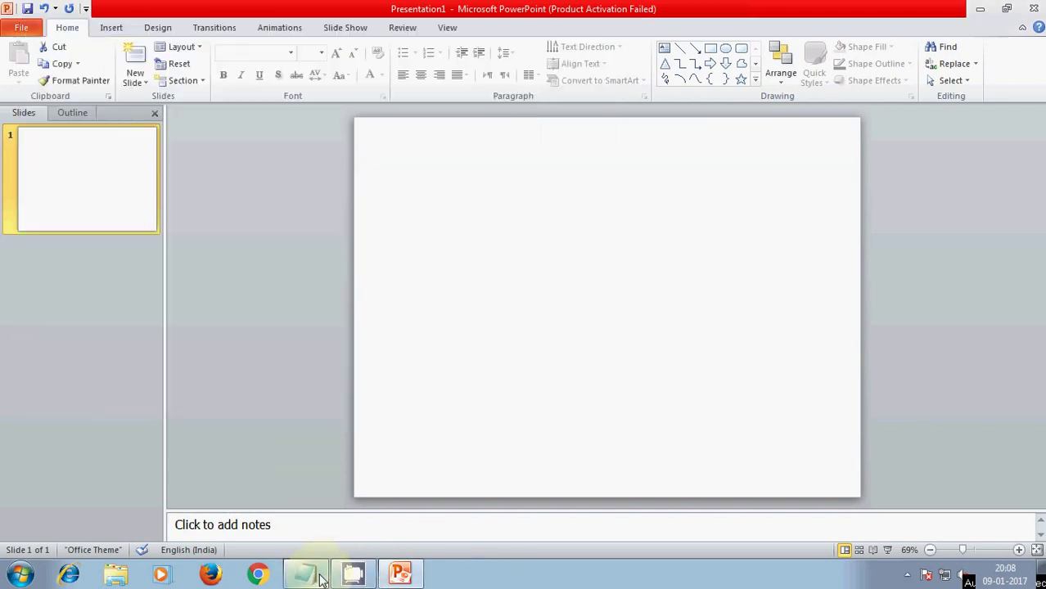
pyautogui.click(112, 33)
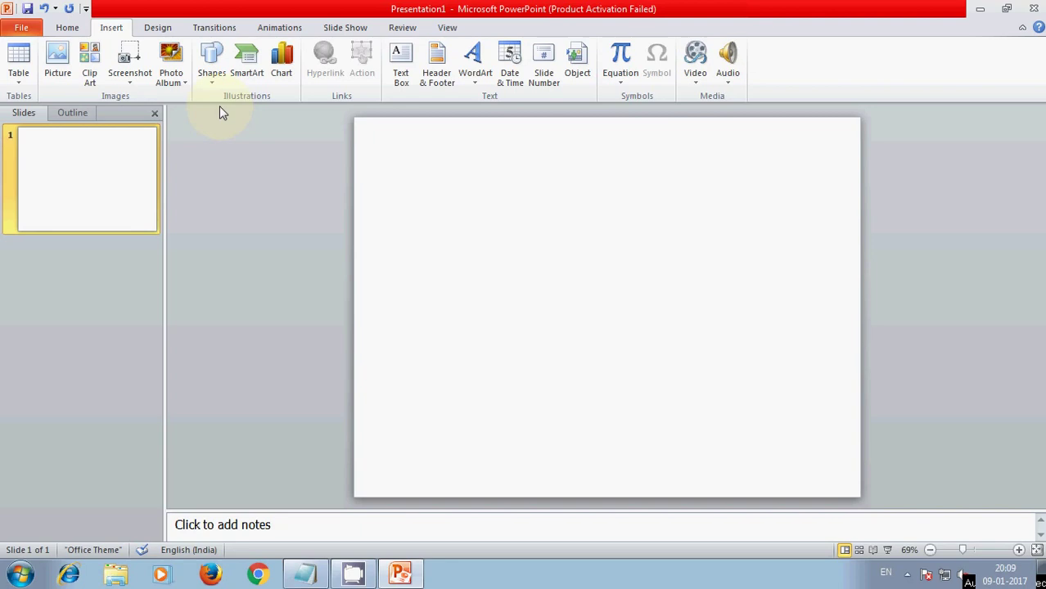
pyautogui.click(91, 76)
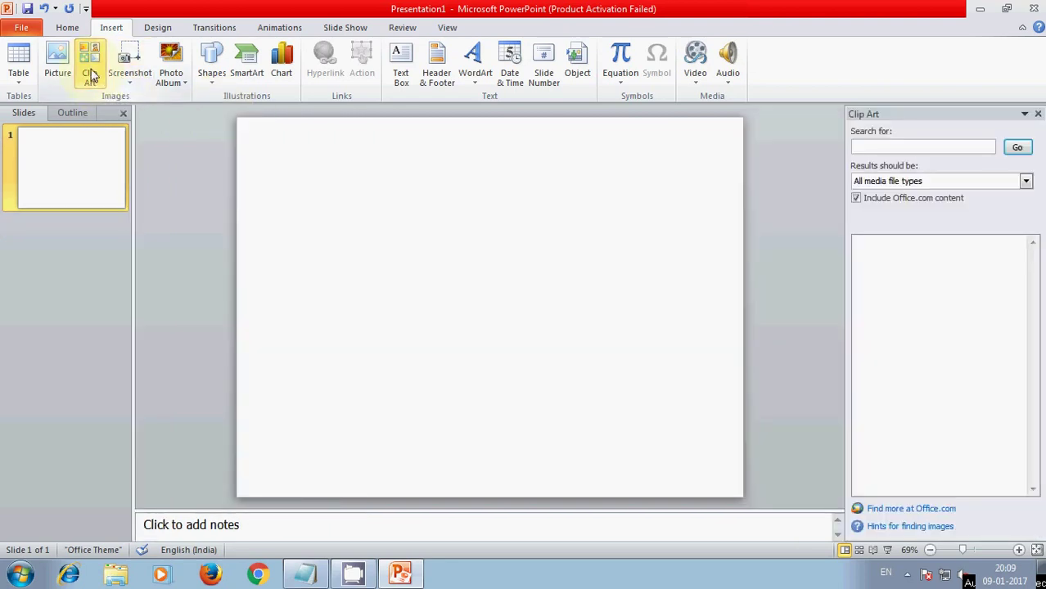
pyautogui.click(1019, 148)
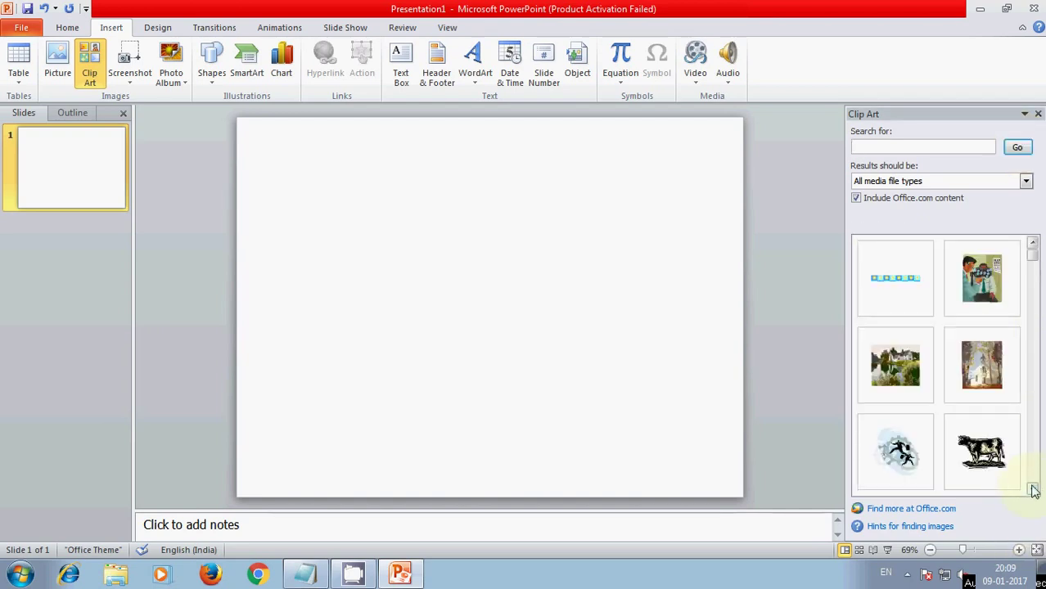
# Step: Scroll down the clip art results until the rabbit drawing appears
pyautogui.click(1032, 490)
pyautogui.click(1033, 489)
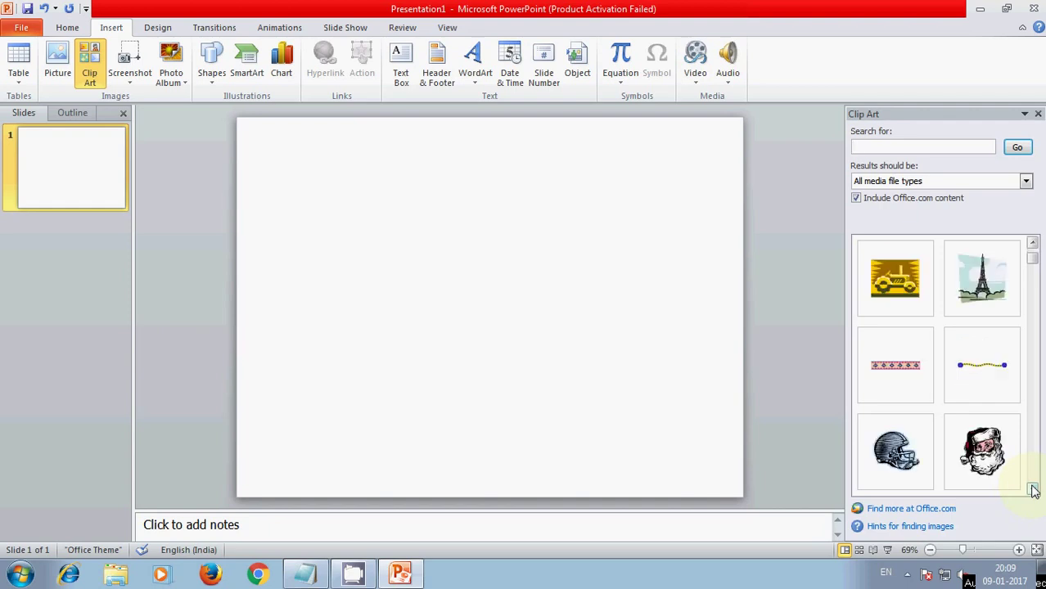
pyautogui.click(1033, 489)
pyautogui.click(1032, 489)
pyautogui.click(1033, 489)
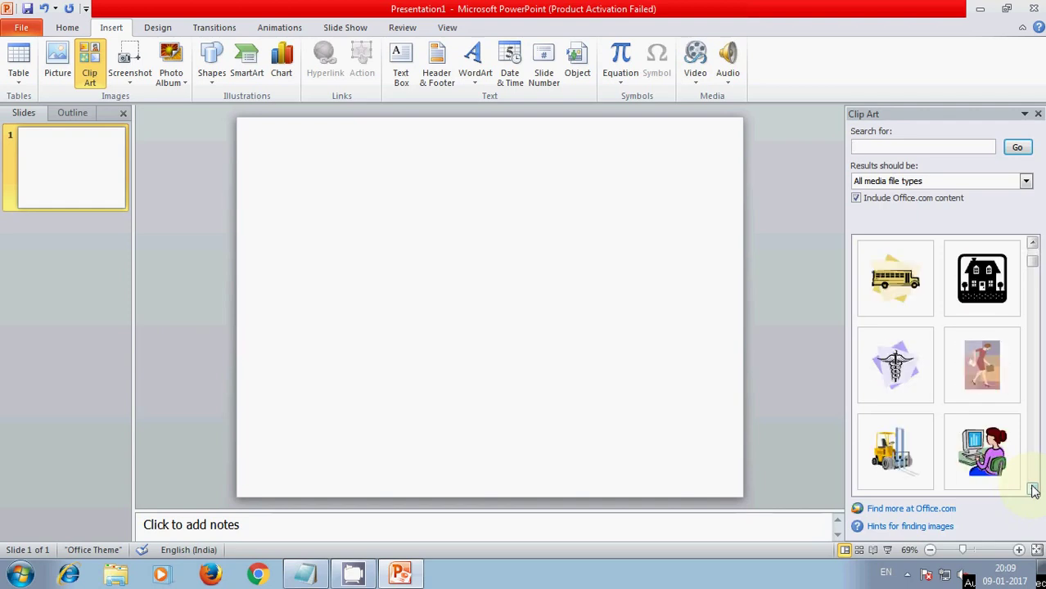
pyautogui.click(1033, 489)
pyautogui.click(1033, 489)
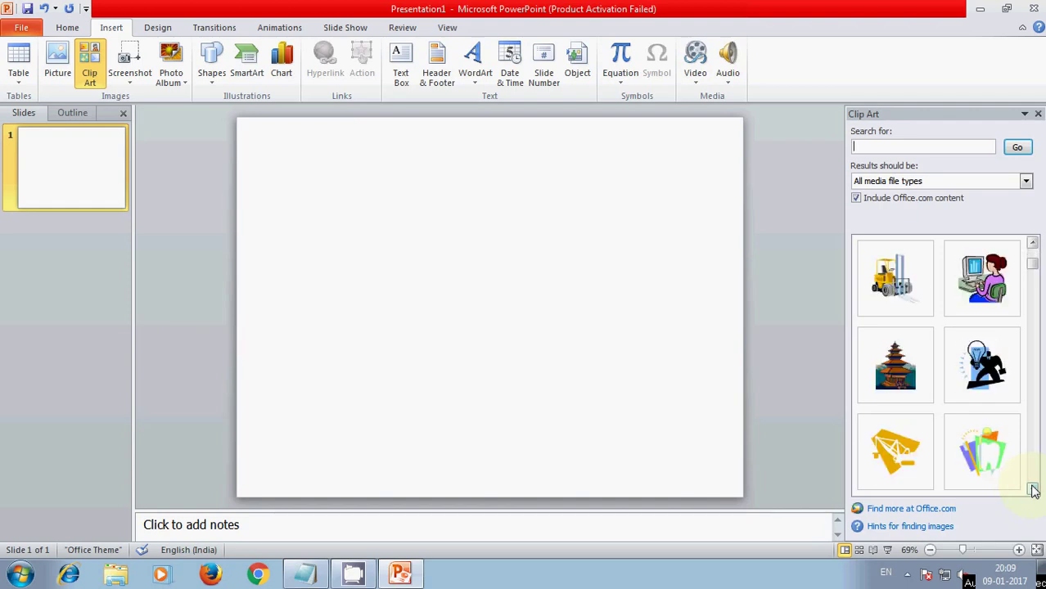
pyautogui.click(1033, 489)
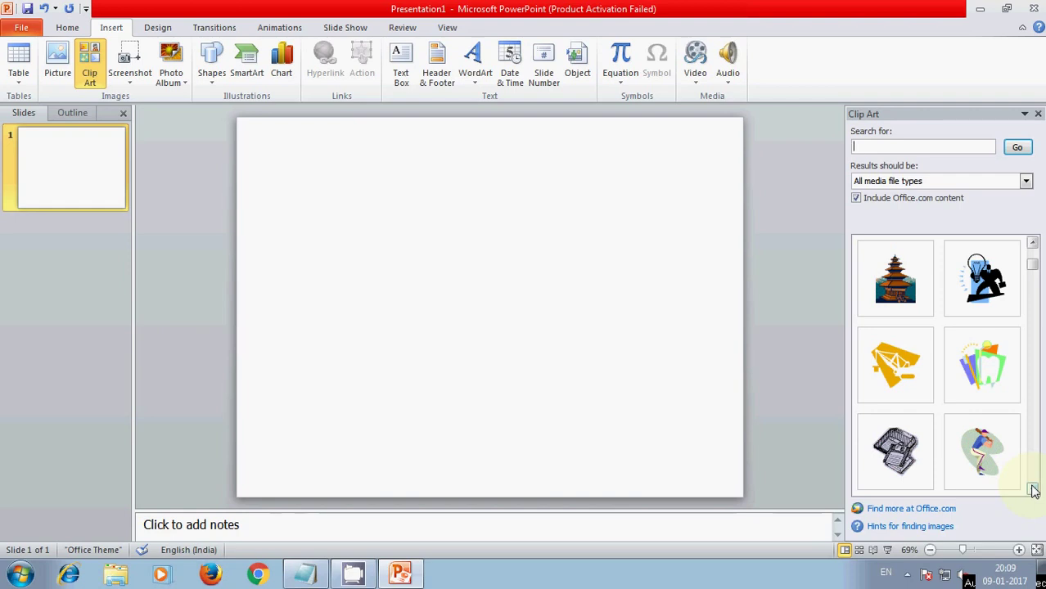
pyautogui.click(1033, 489)
pyautogui.click(1032, 490)
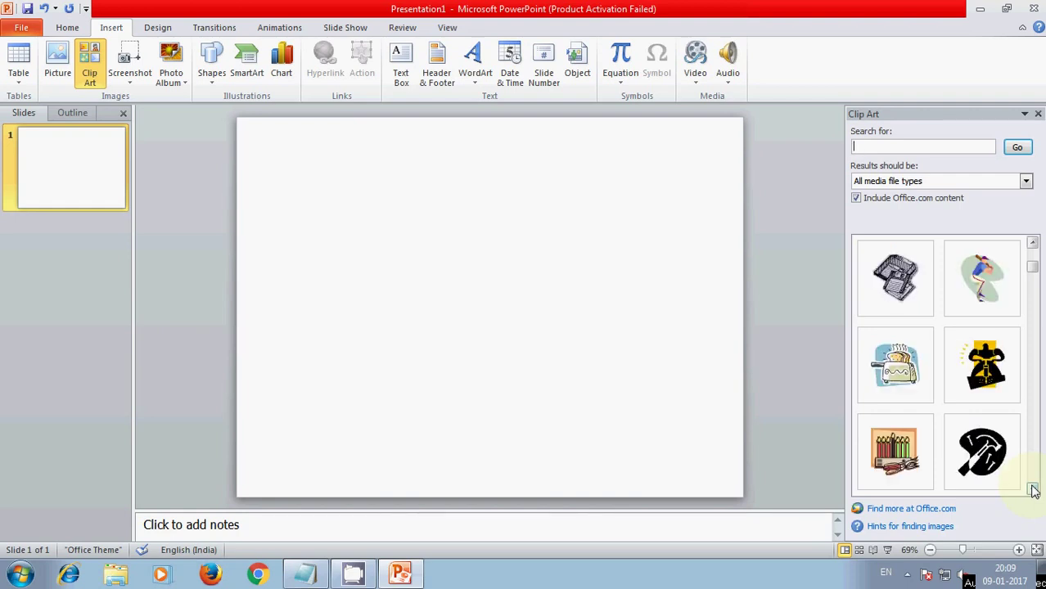
pyautogui.click(1033, 490)
pyautogui.click(1033, 490)
pyautogui.click(1033, 489)
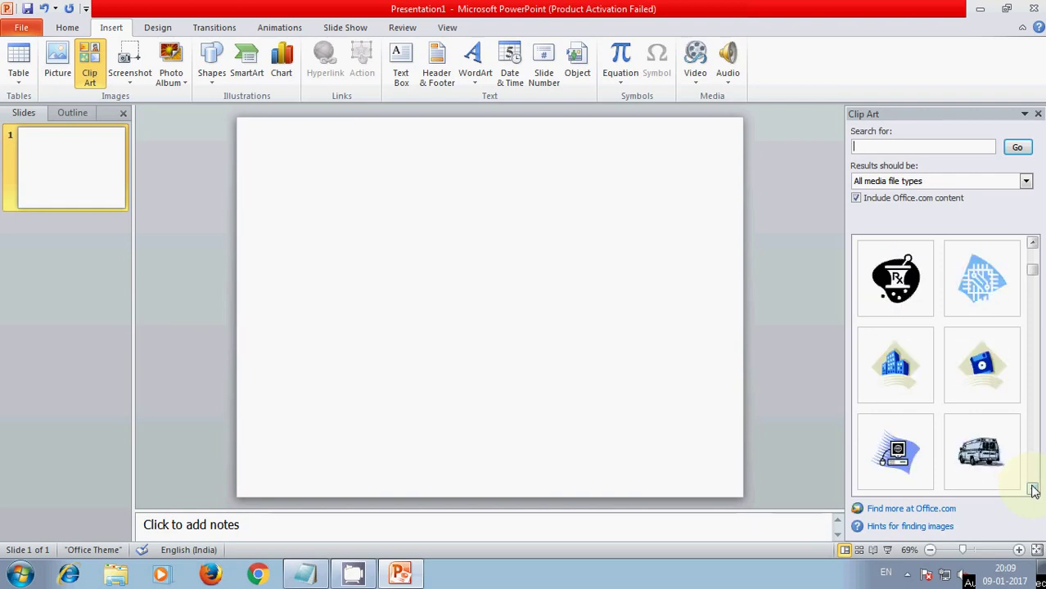
pyautogui.click(1033, 489)
pyautogui.click(1033, 489)
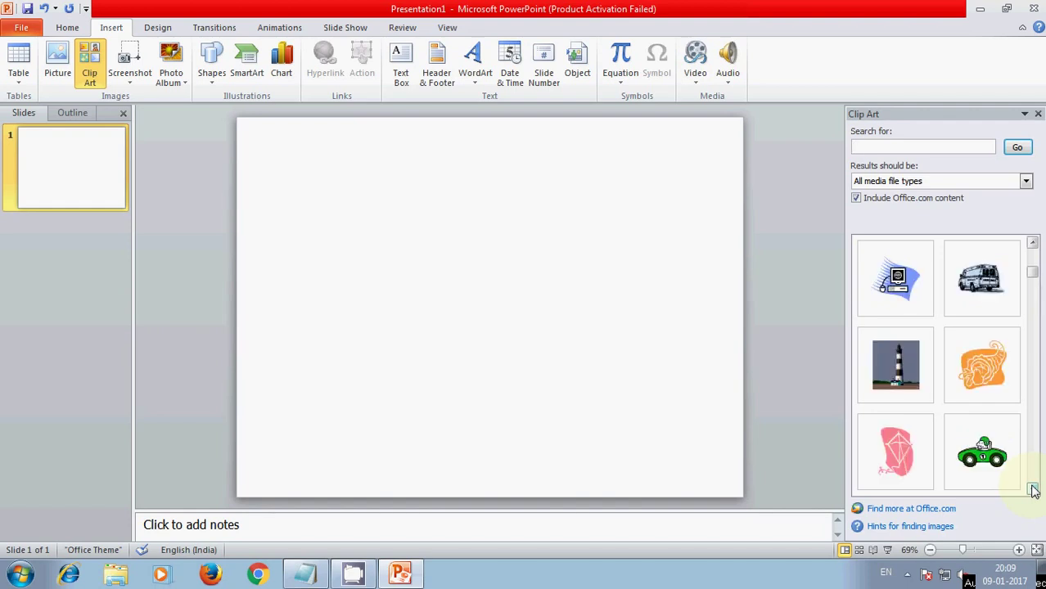
pyautogui.click(1033, 490)
pyautogui.click(1032, 489)
pyautogui.click(1033, 490)
pyautogui.click(1032, 490)
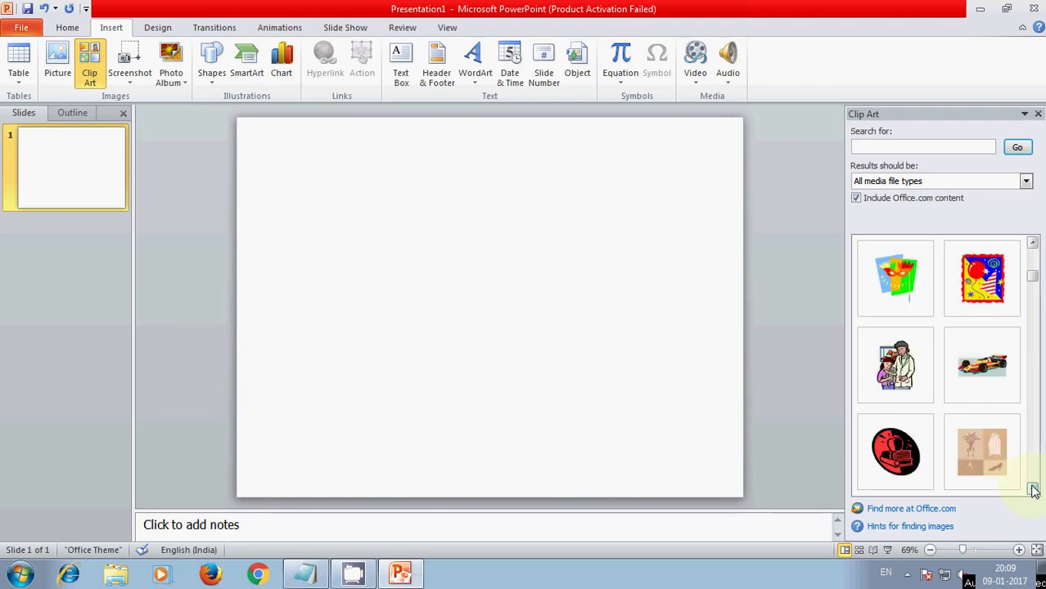
pyautogui.click(1033, 489)
pyautogui.click(1033, 490)
pyautogui.click(1033, 489)
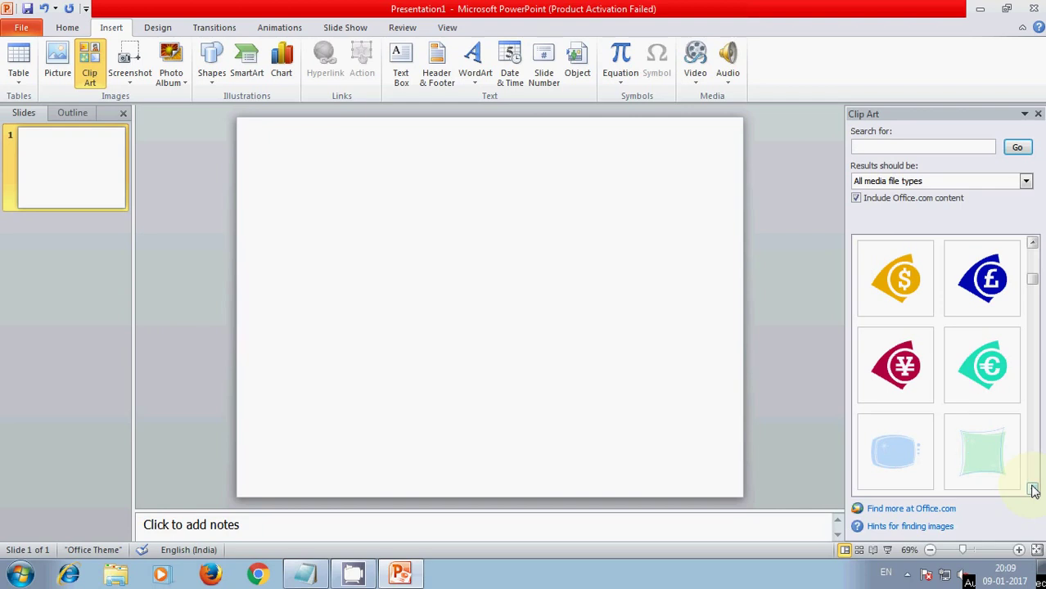
pyautogui.click(1033, 490)
pyautogui.click(1033, 489)
pyautogui.click(1033, 489)
pyautogui.click(1033, 489)
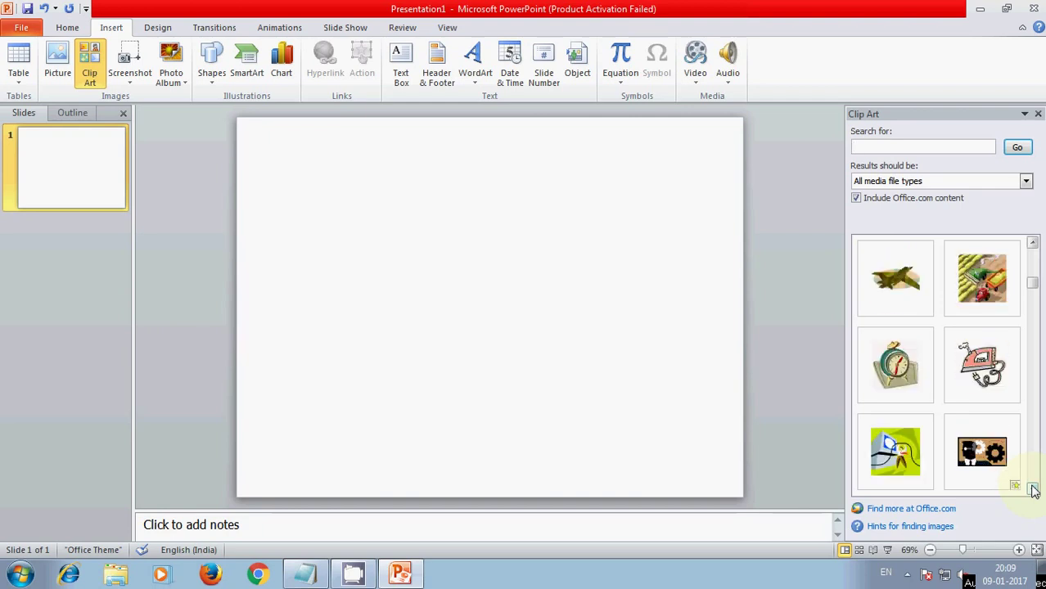
pyautogui.click(1032, 490)
pyautogui.click(1033, 490)
pyautogui.click(1032, 489)
pyautogui.click(1033, 489)
pyautogui.click(1033, 489)
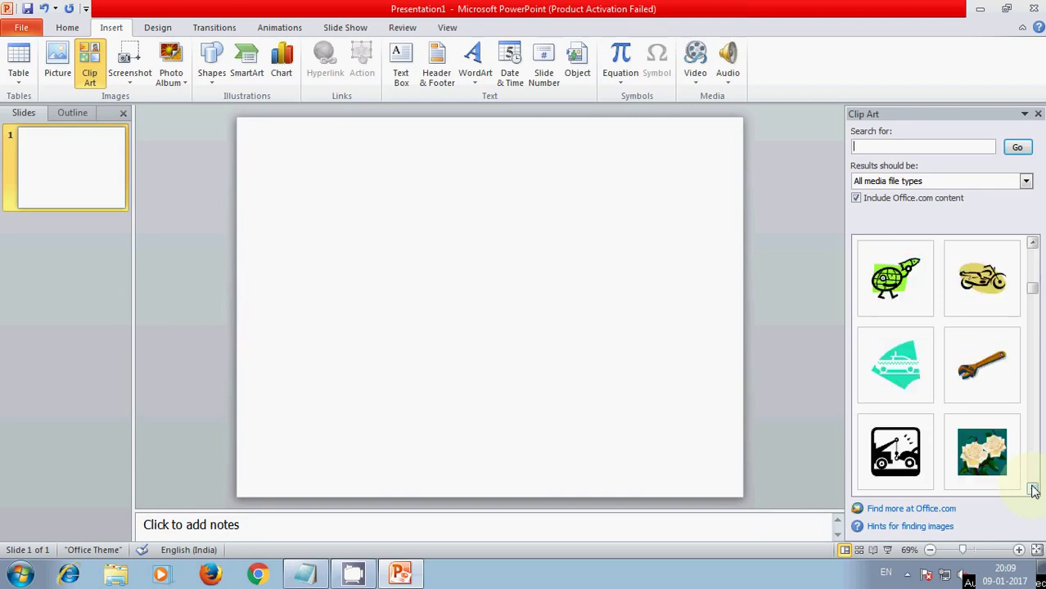
pyautogui.click(1033, 489)
pyautogui.click(1033, 489)
pyautogui.click(1033, 489)
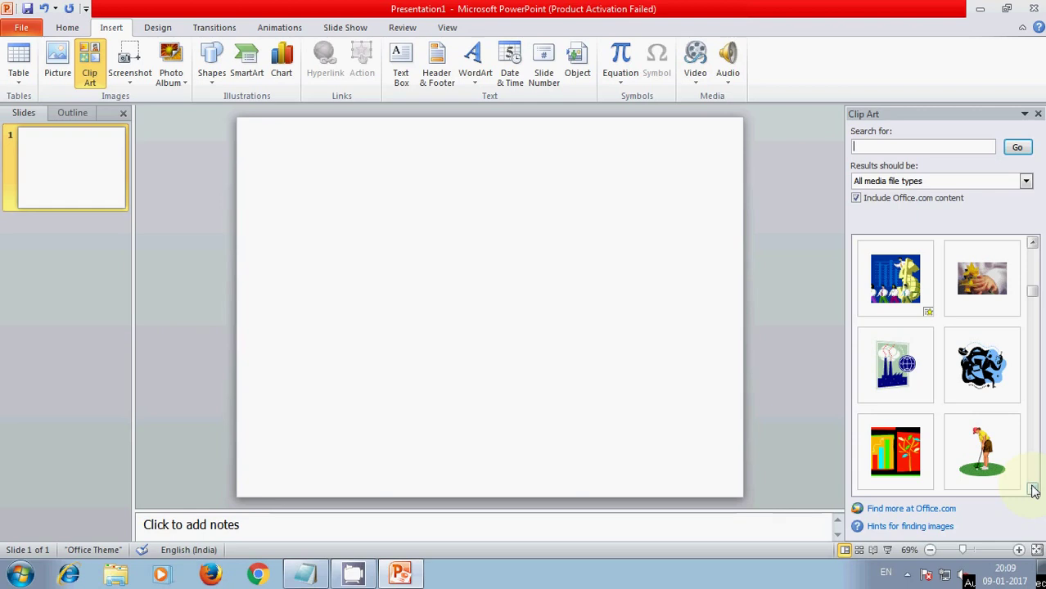
pyautogui.click(1032, 490)
pyautogui.click(1032, 489)
pyautogui.click(1033, 490)
pyautogui.click(1033, 489)
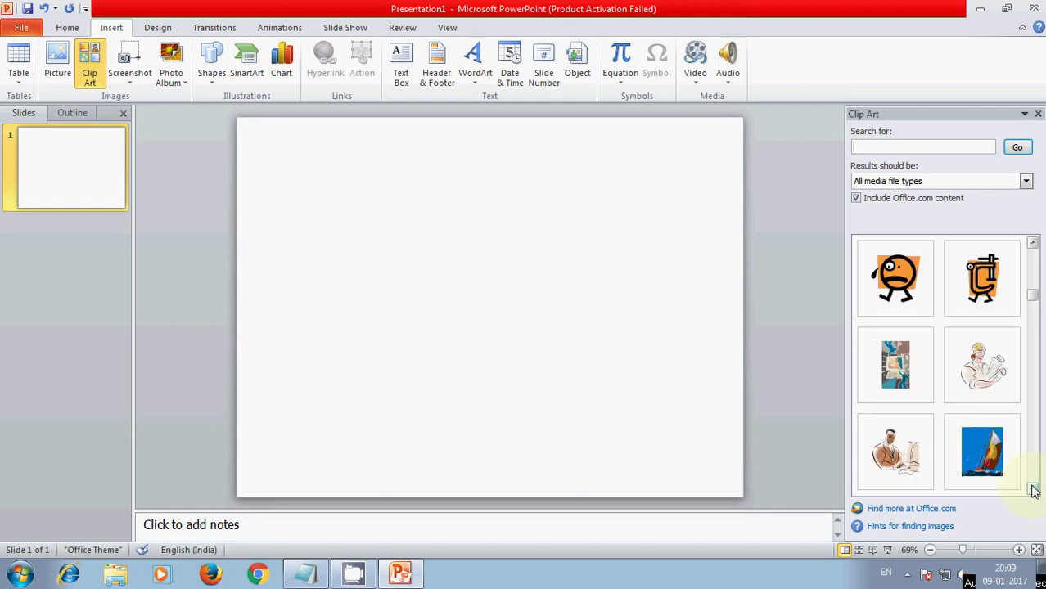
pyautogui.click(1033, 489)
pyautogui.click(1032, 490)
pyautogui.click(1033, 489)
pyautogui.click(1032, 489)
pyautogui.click(1033, 489)
pyautogui.click(1033, 489)
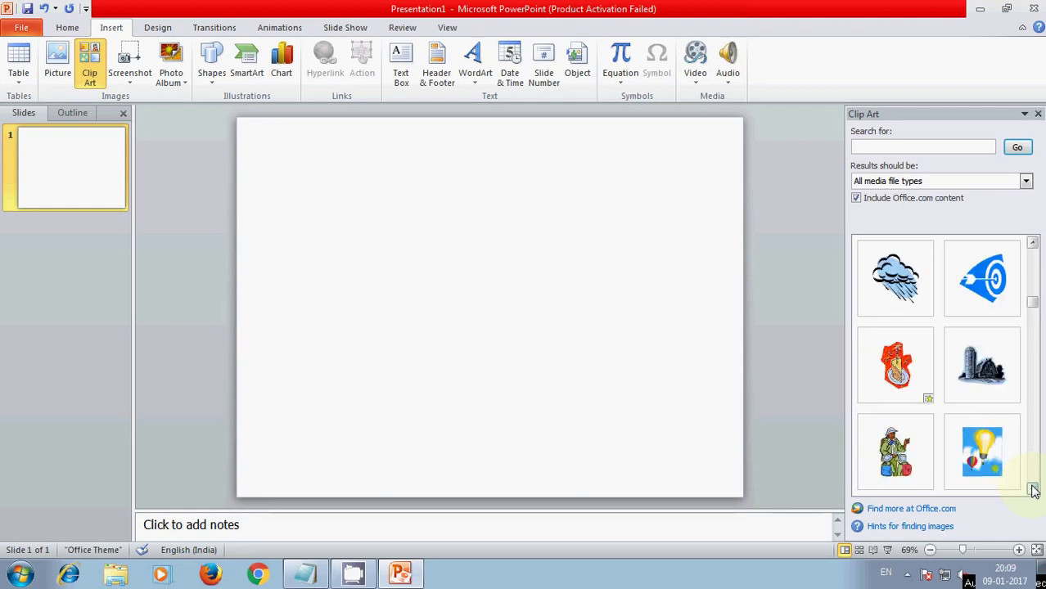
pyautogui.click(1033, 490)
pyautogui.click(1033, 490)
pyautogui.click(1033, 490)
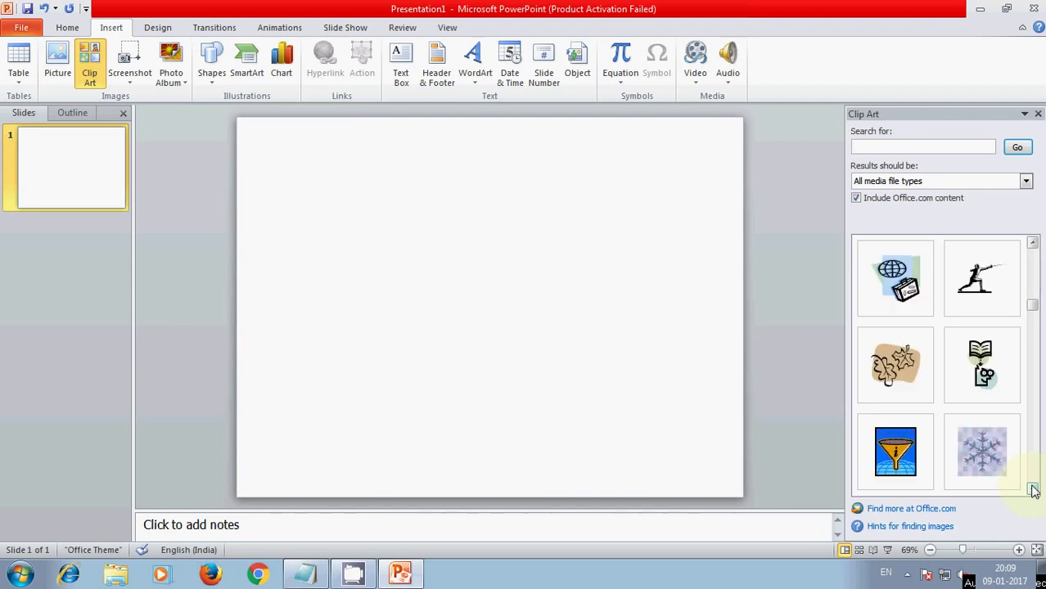
pyautogui.click(1032, 489)
pyautogui.click(1033, 489)
pyautogui.click(1033, 489)
pyautogui.click(1033, 490)
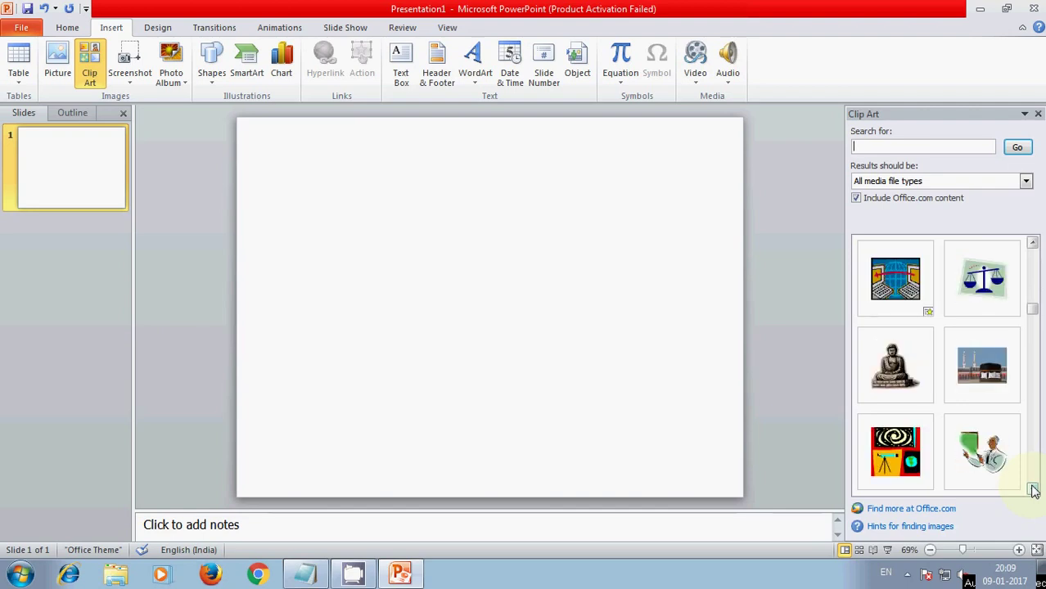
pyautogui.click(1032, 490)
pyautogui.click(1033, 490)
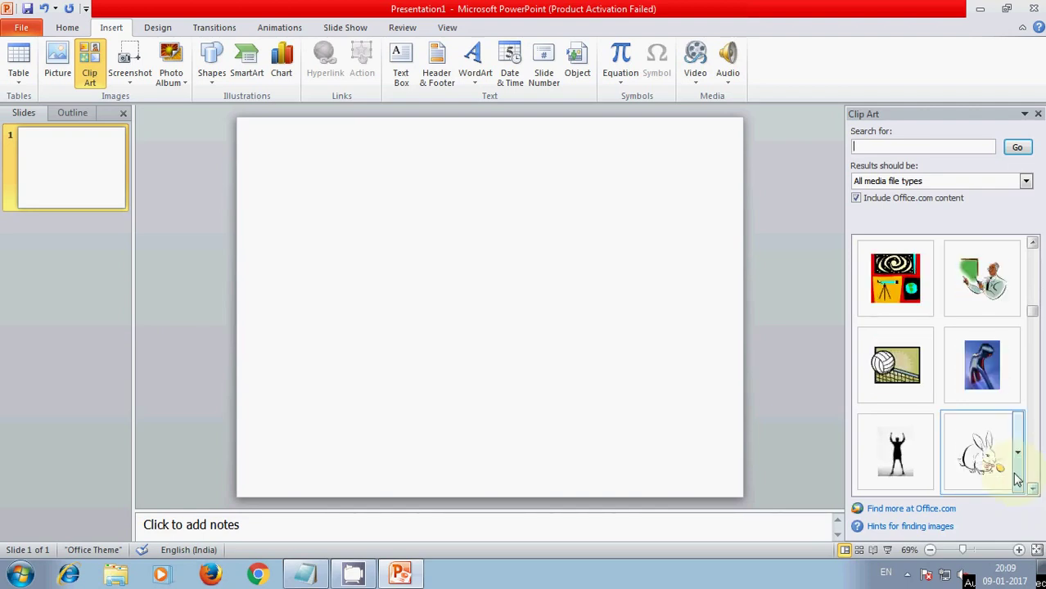
# Step: Insert the rabbit clip art, resize it to 15 cm tall by 11.33 cm wide, and shift it left
pyautogui.click(984, 457)
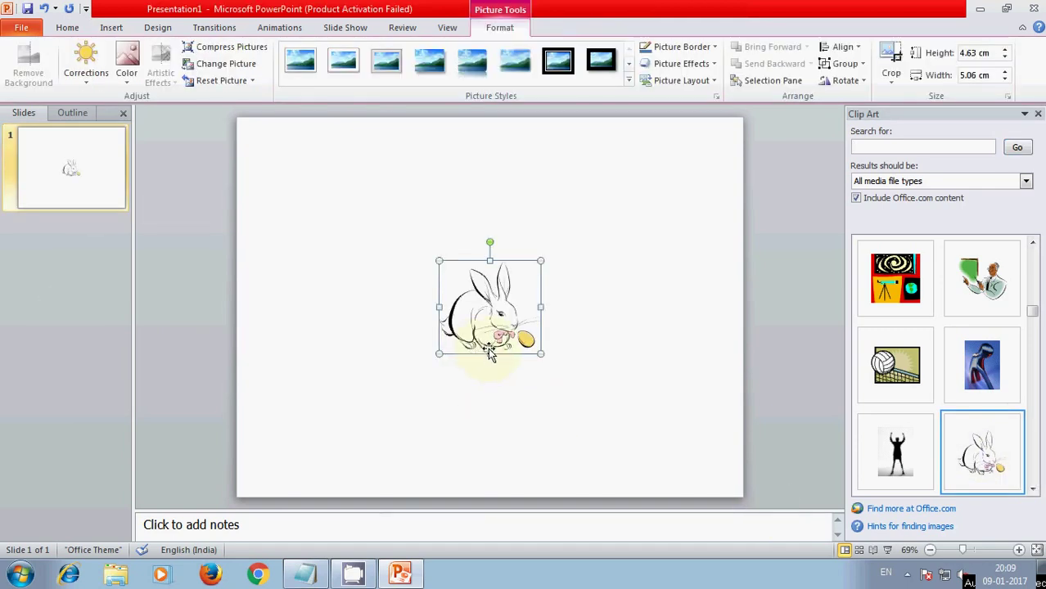
pyautogui.moveTo(490, 353); pyautogui.dragTo(514, 443)
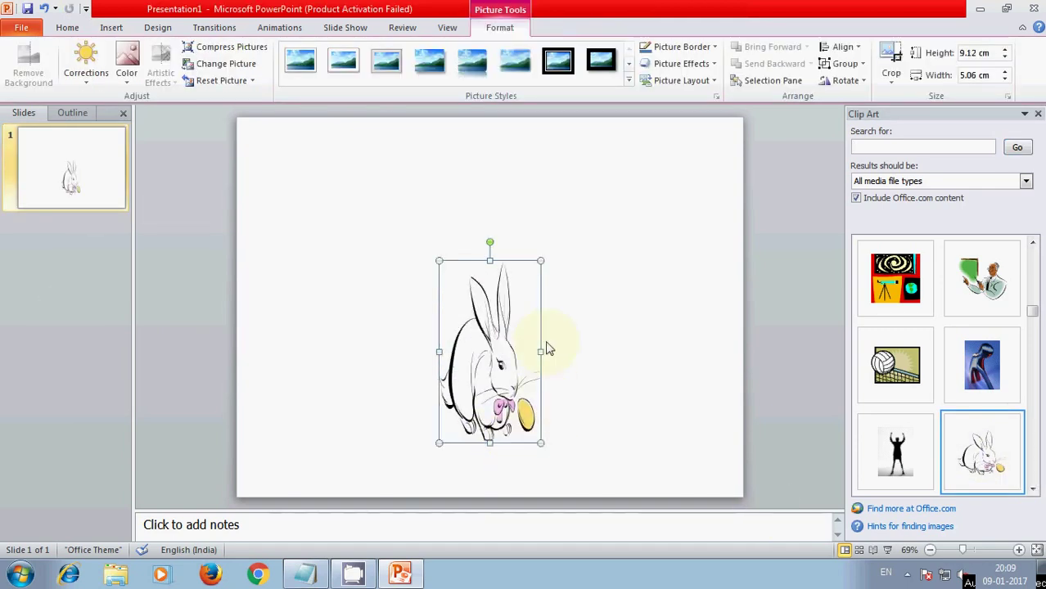
pyautogui.moveTo(540, 351); pyautogui.dragTo(665, 352)
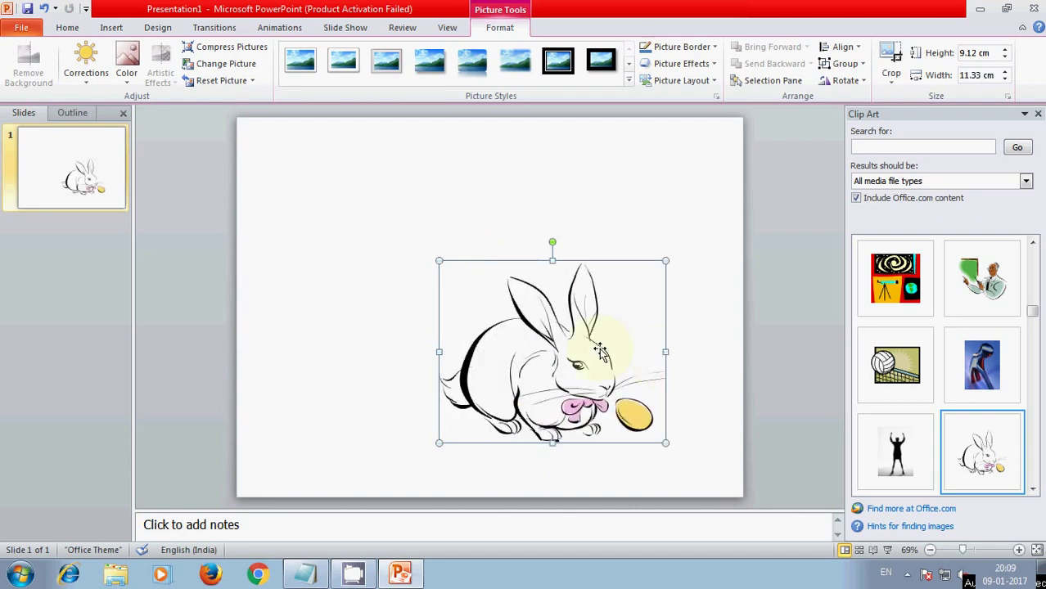
pyautogui.moveTo(553, 260); pyautogui.dragTo(547, 164)
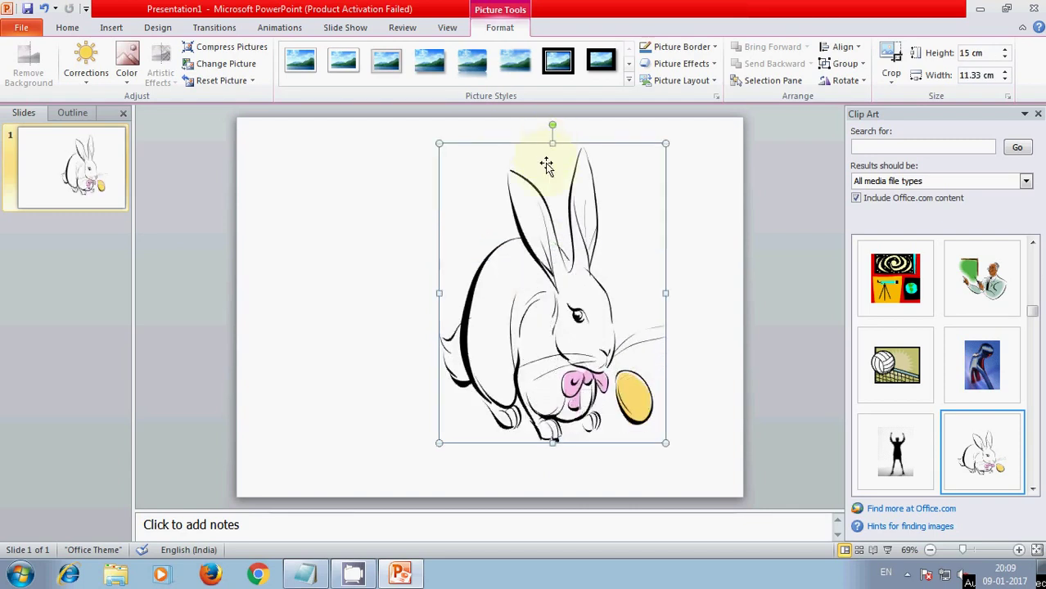
pyautogui.moveTo(575, 339); pyautogui.dragTo(501, 337)
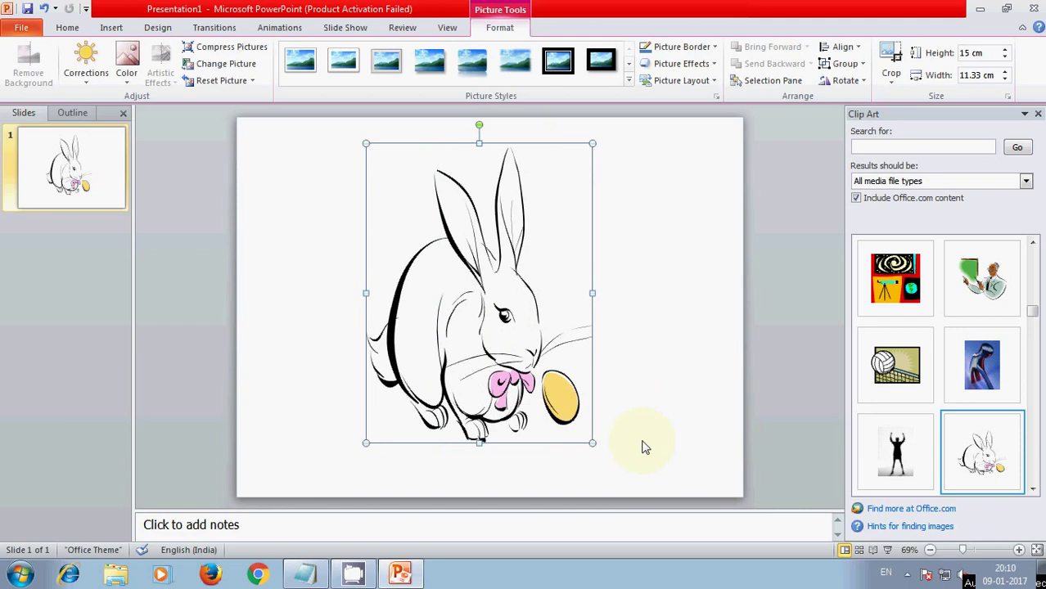
pyautogui.click(642, 443)
pyautogui.click(320, 577)
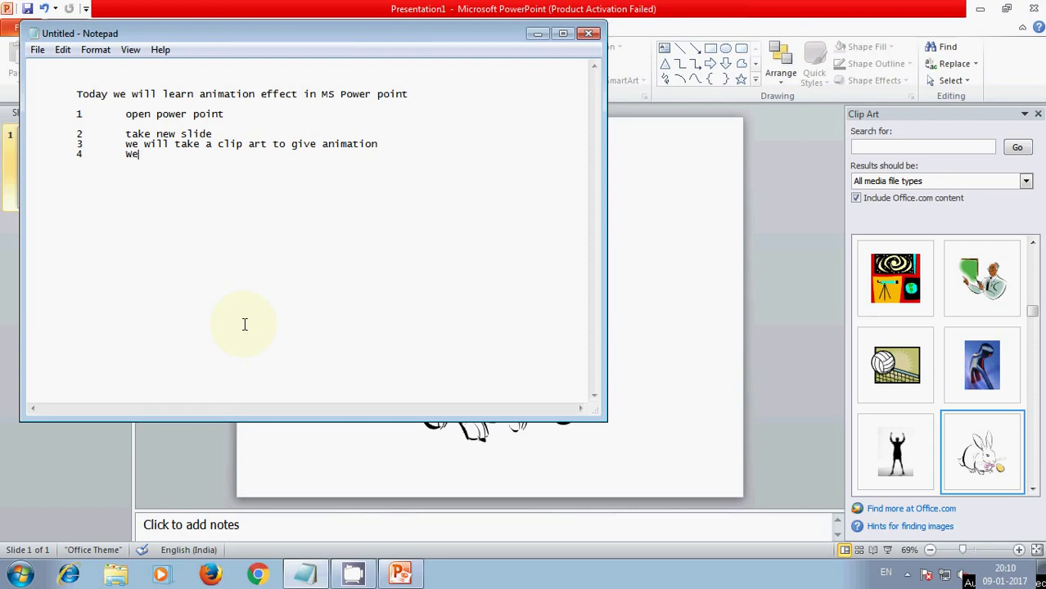
# Step: Finish note 4 so it reads 'We took a rabit'
pyautogui.write(' took a ')
pyautogui.write('ra')
pyautogui.write('bit')
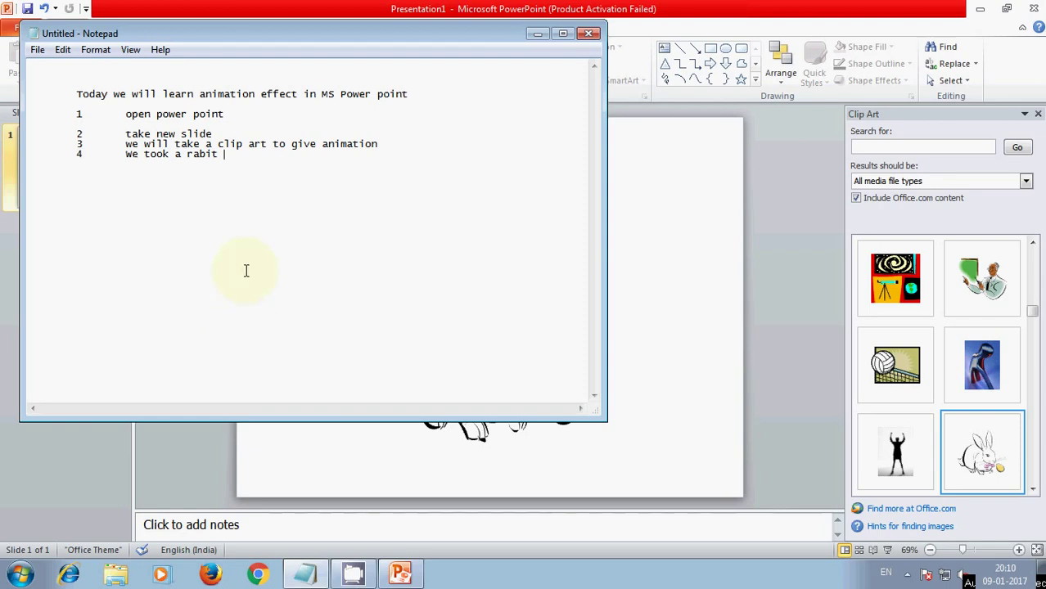
pyautogui.click(537, 34)
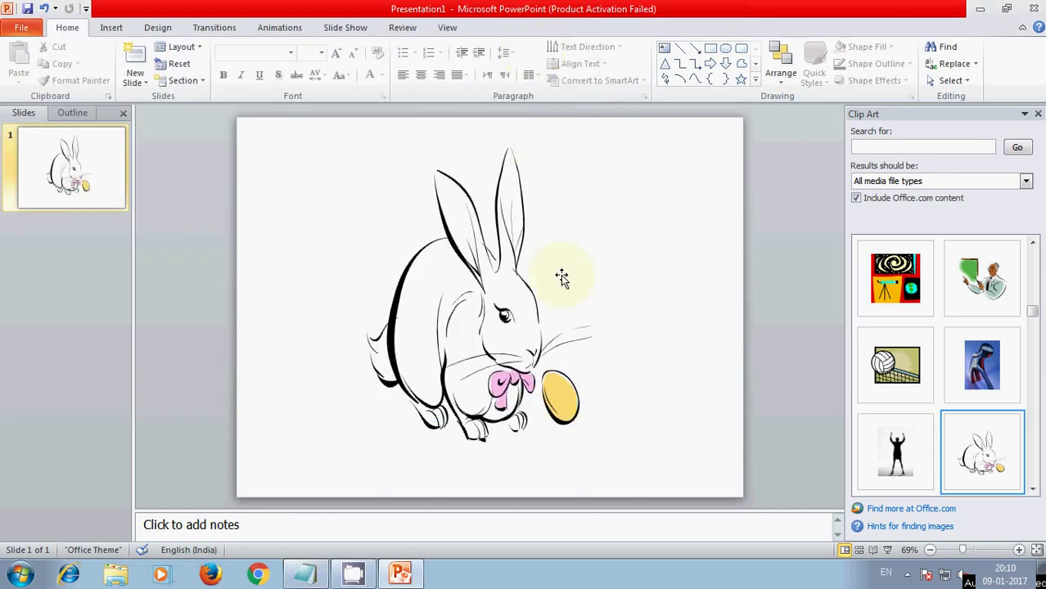
pyautogui.click(501, 271)
pyautogui.rightClick(501, 268)
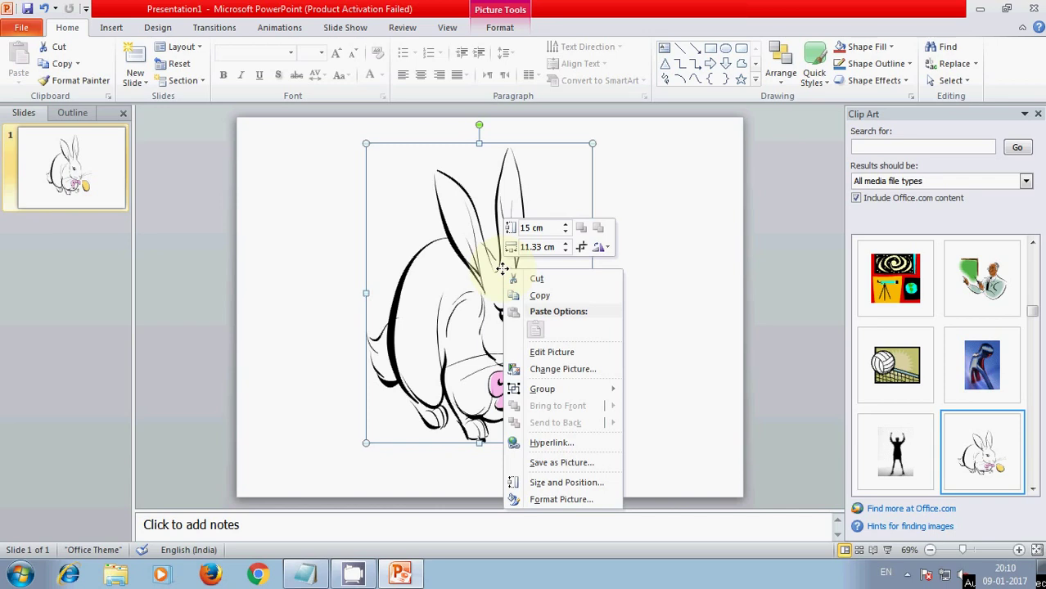
pyautogui.moveTo(540, 391)
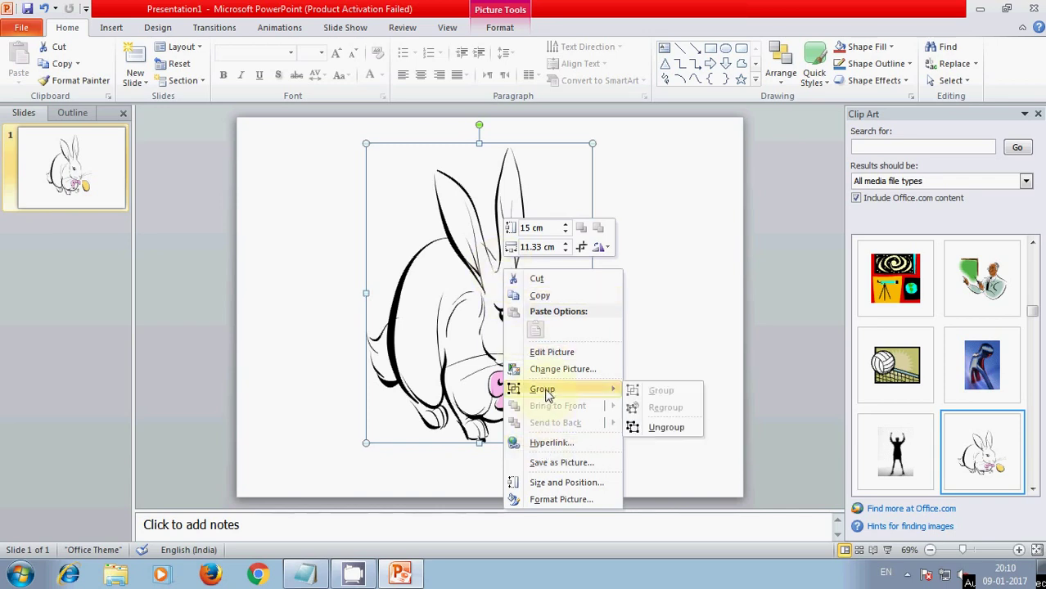
pyautogui.click(302, 575)
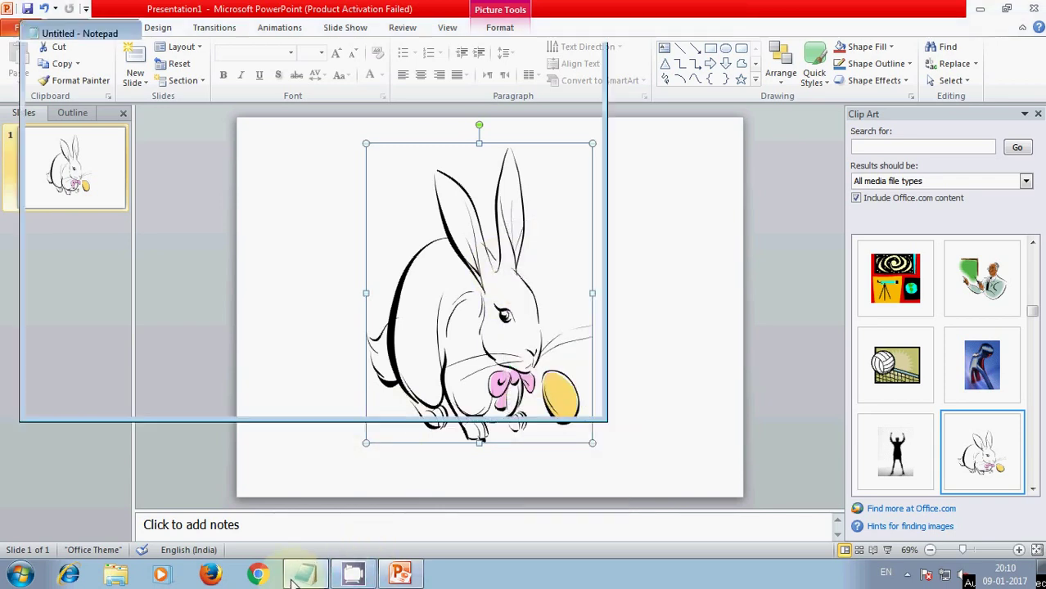
# Step: Add note 5 'we need to ungroup the picture' and start an indented line 6
pyautogui.press('Return')
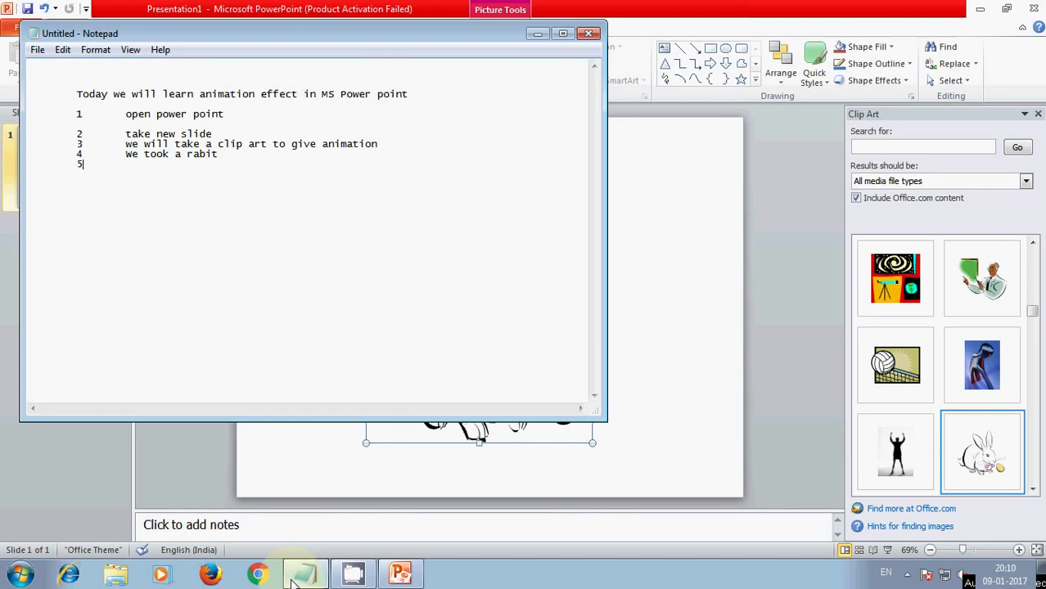
pyautogui.write('e n')
pyautogui.write('ee')
pyautogui.write('d to')
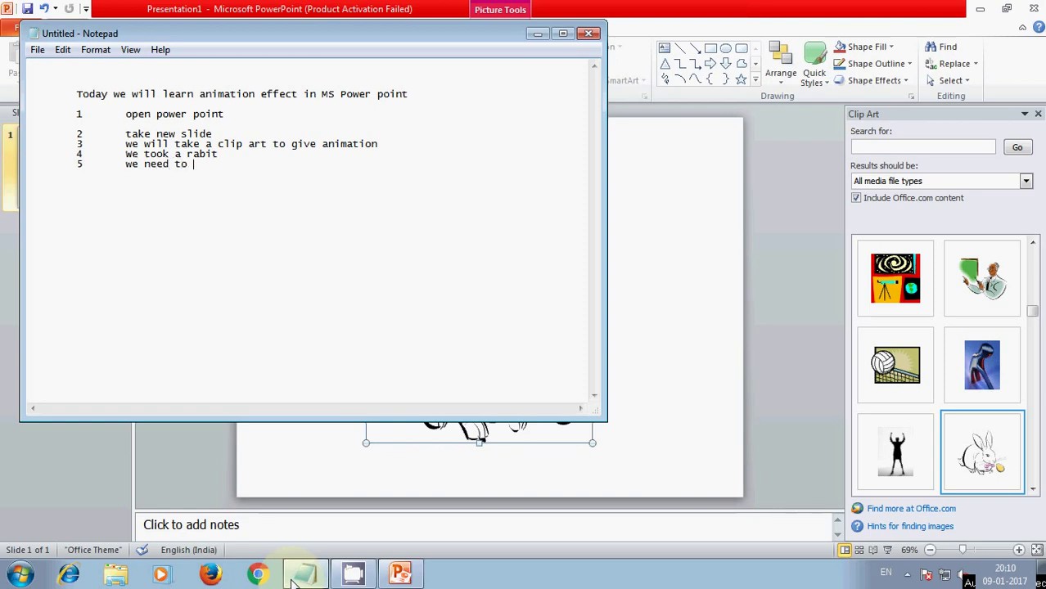
pyautogui.write(' u')
pyautogui.press('BackSpace')
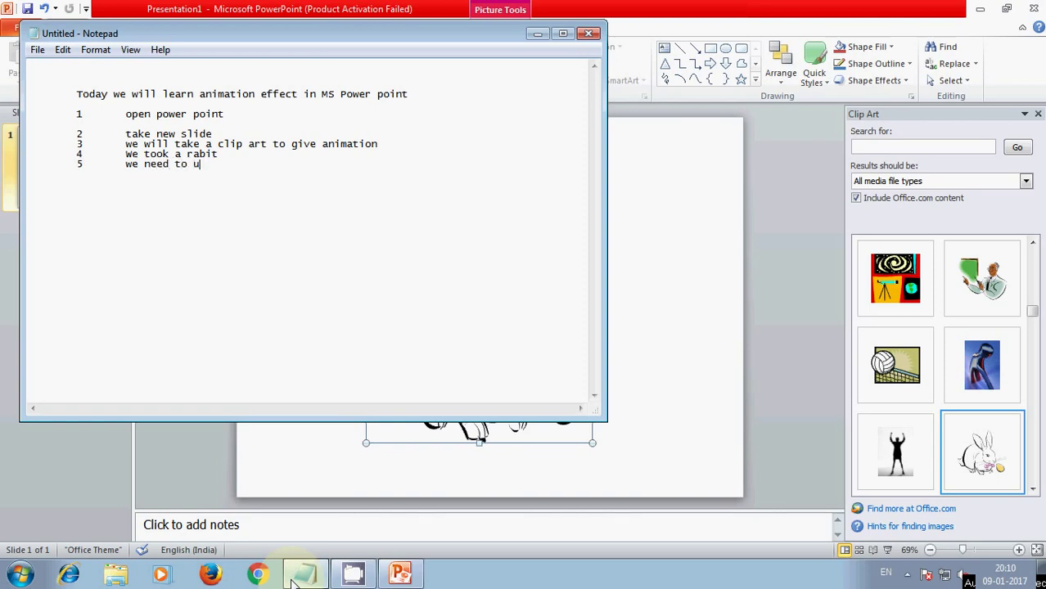
pyautogui.write('grou')
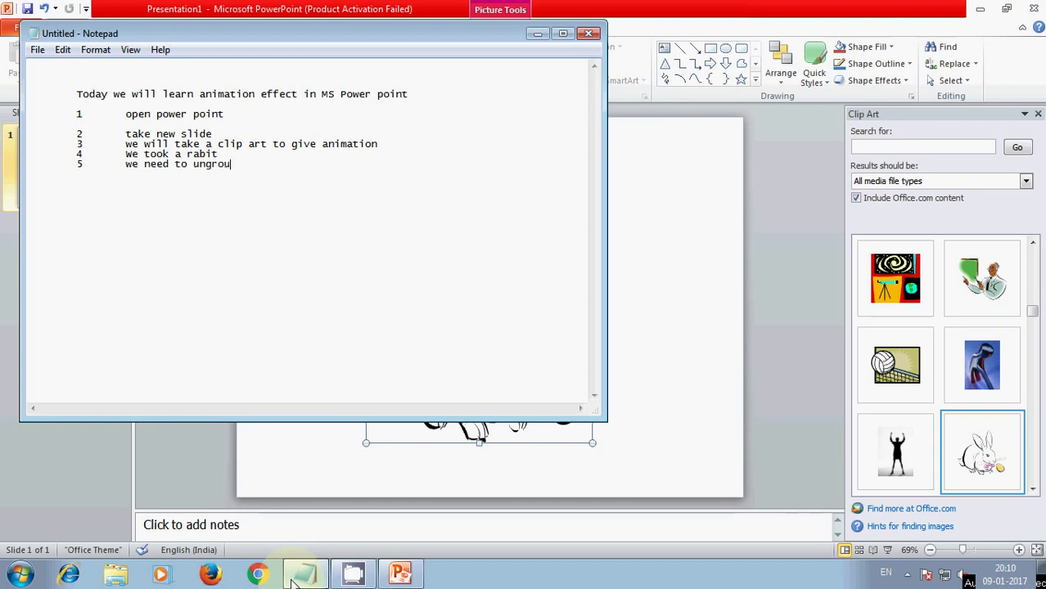
pyautogui.write('p t')
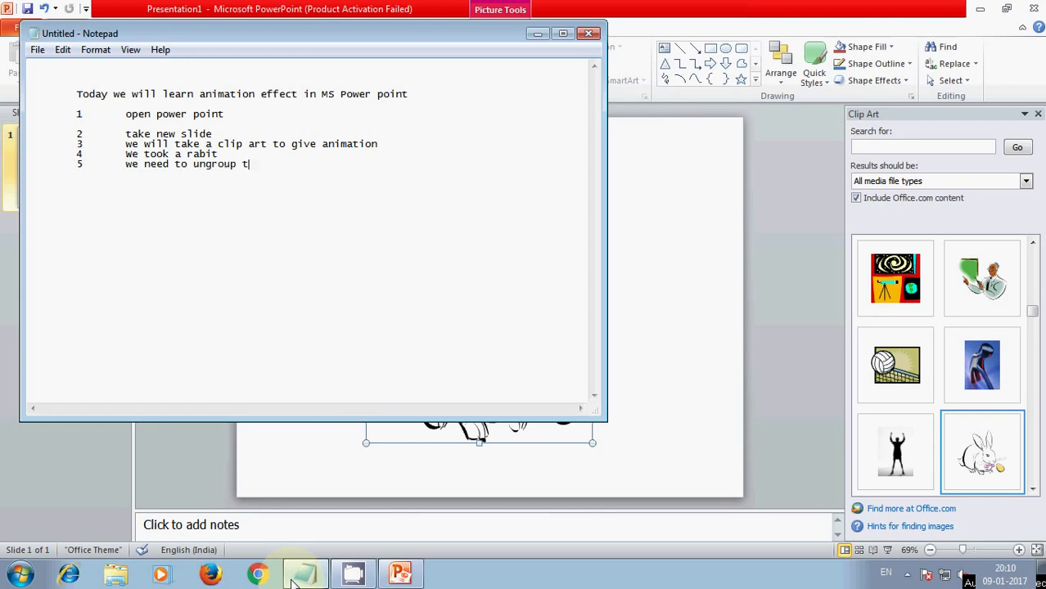
pyautogui.write('he ')
pyautogui.write('pictur')
pyautogui.write('e')
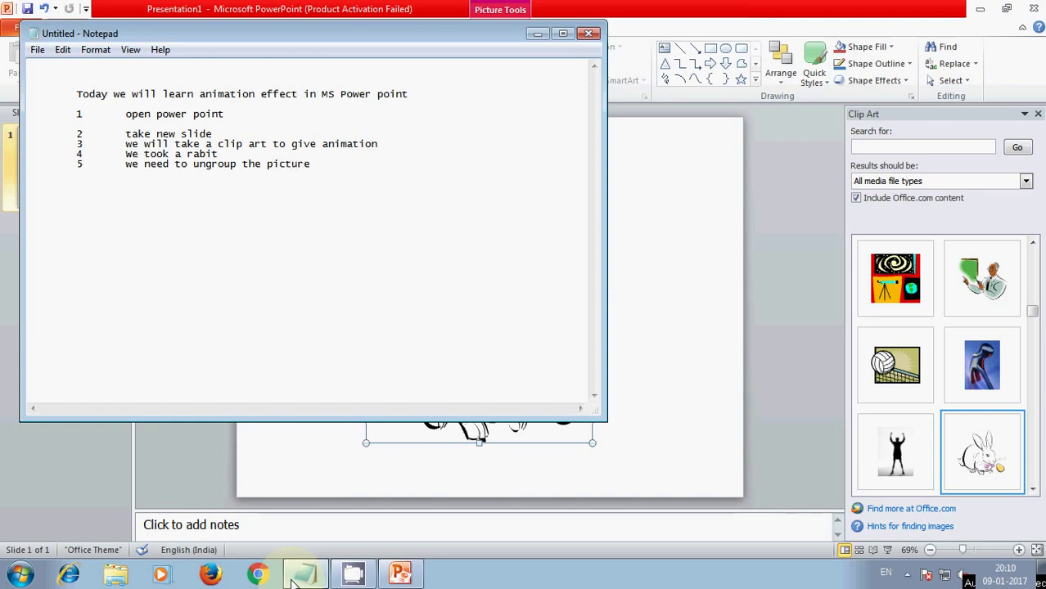
pyautogui.press('Tab')
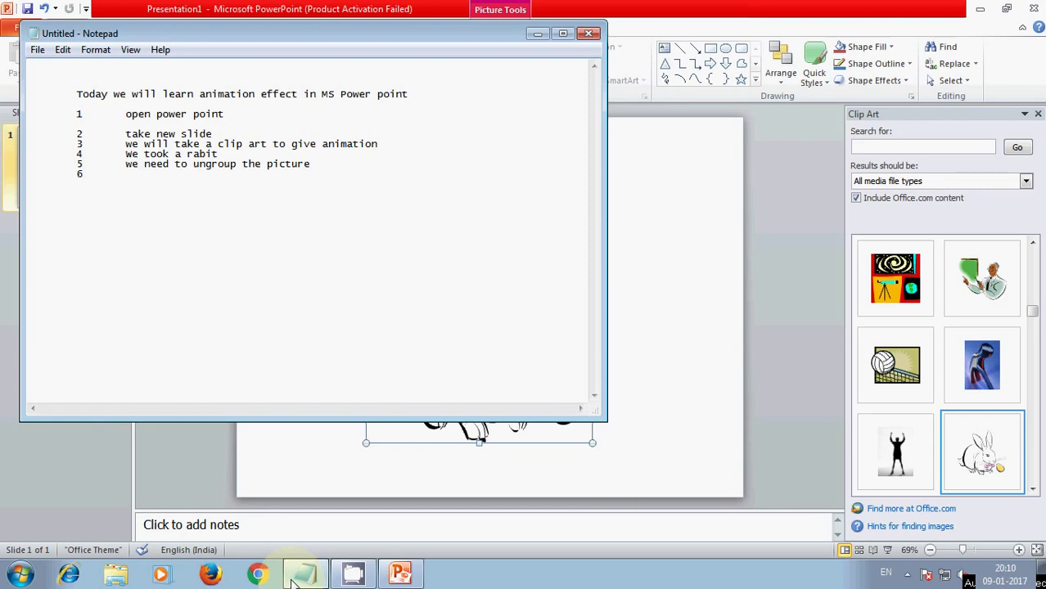
# Step: Ungroup the rabbit picture, accepting its conversion to a Microsoft Office drawing object
pyautogui.click(536, 34)
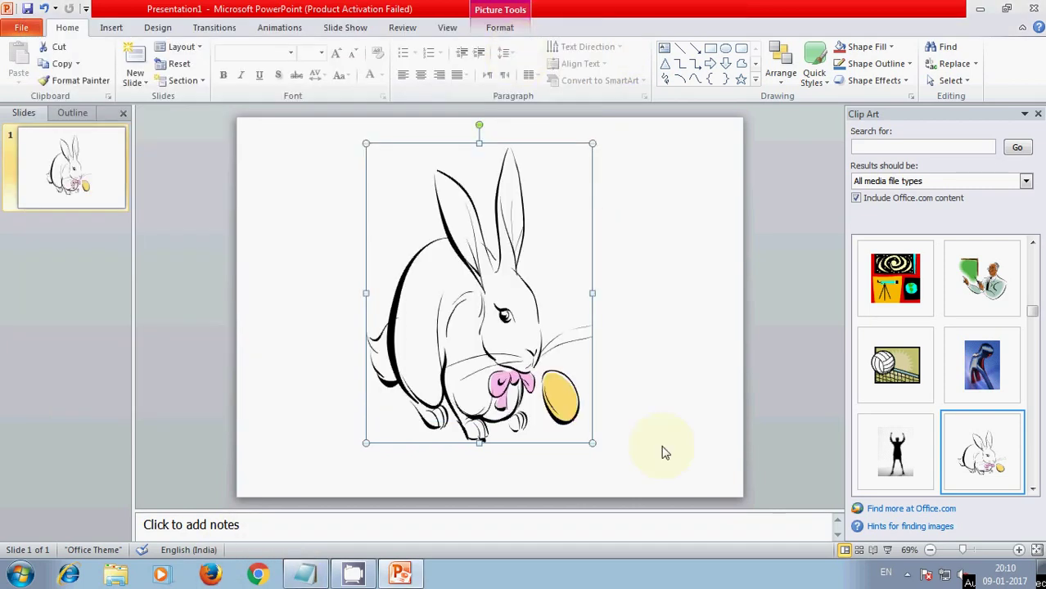
pyautogui.rightClick(459, 314)
pyautogui.moveTo(534, 434)
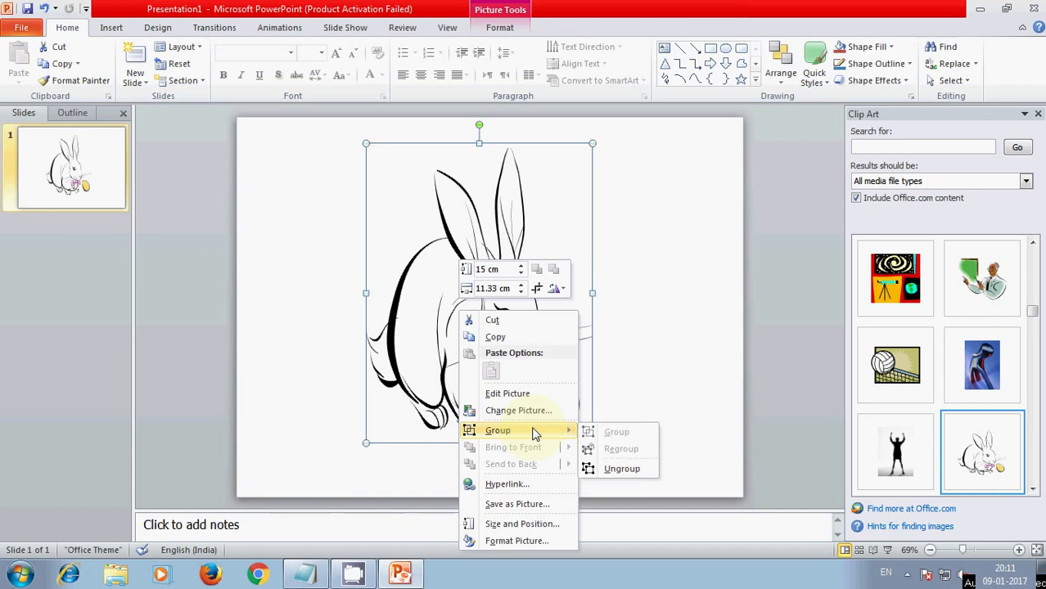
pyautogui.click(628, 473)
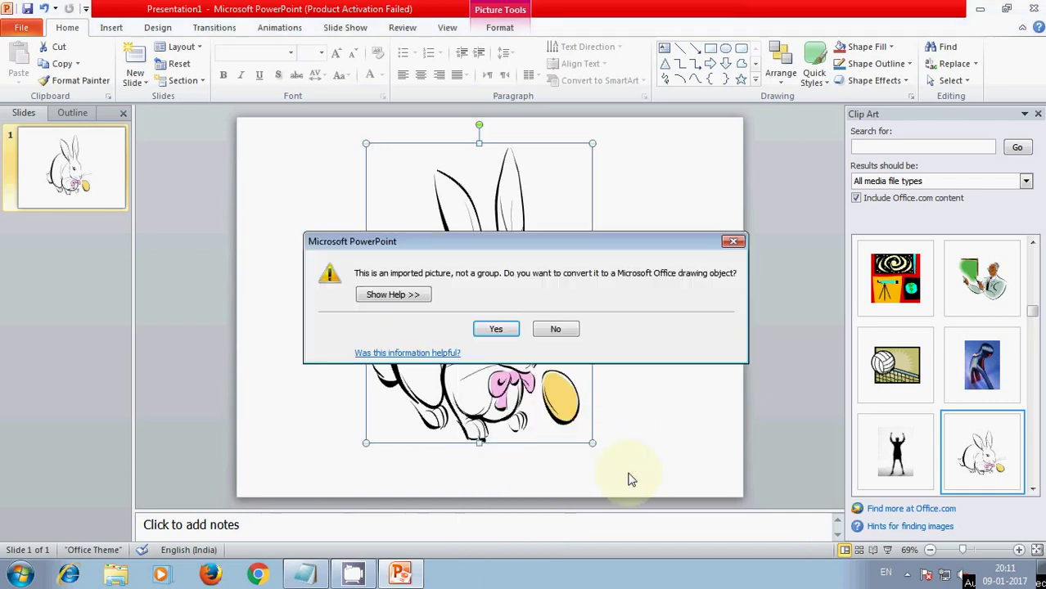
pyautogui.click(496, 329)
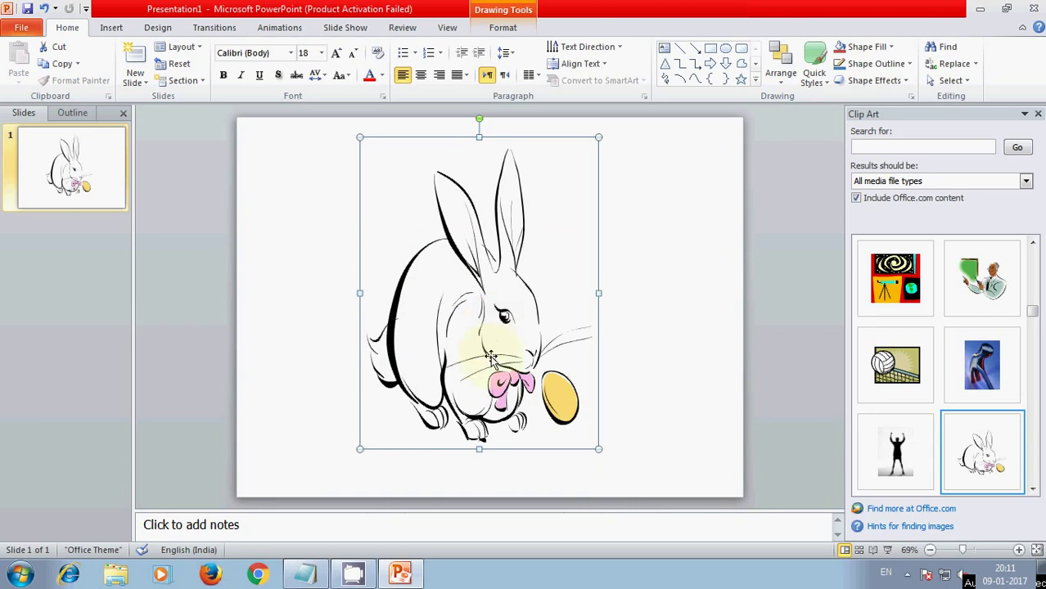
pyautogui.click(309, 577)
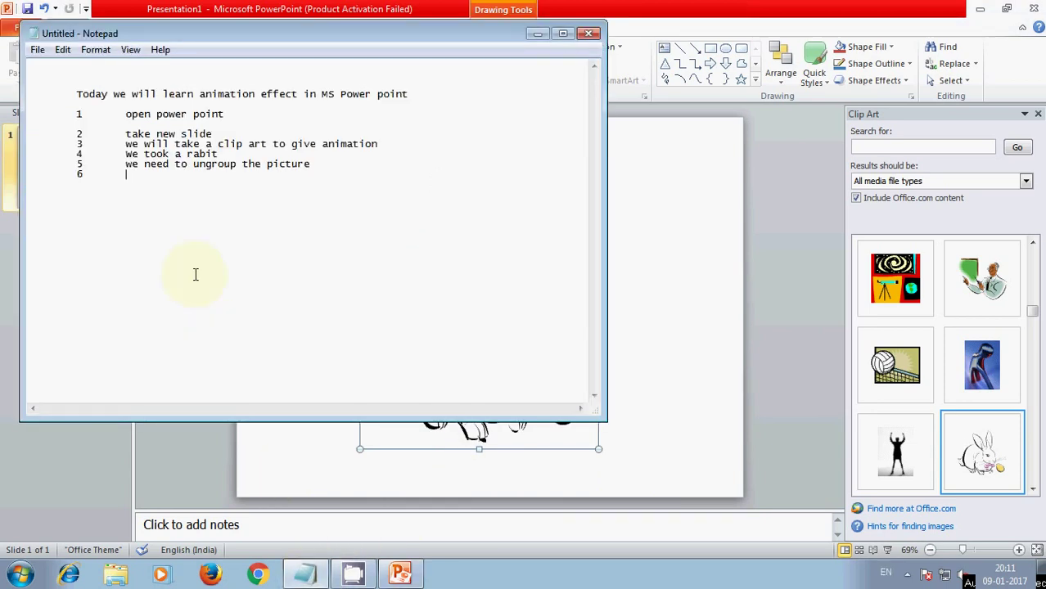
# Step: Begin typing Notepad note 6: 'we need to performe the same activity again'
pyautogui.write('we need to pe')
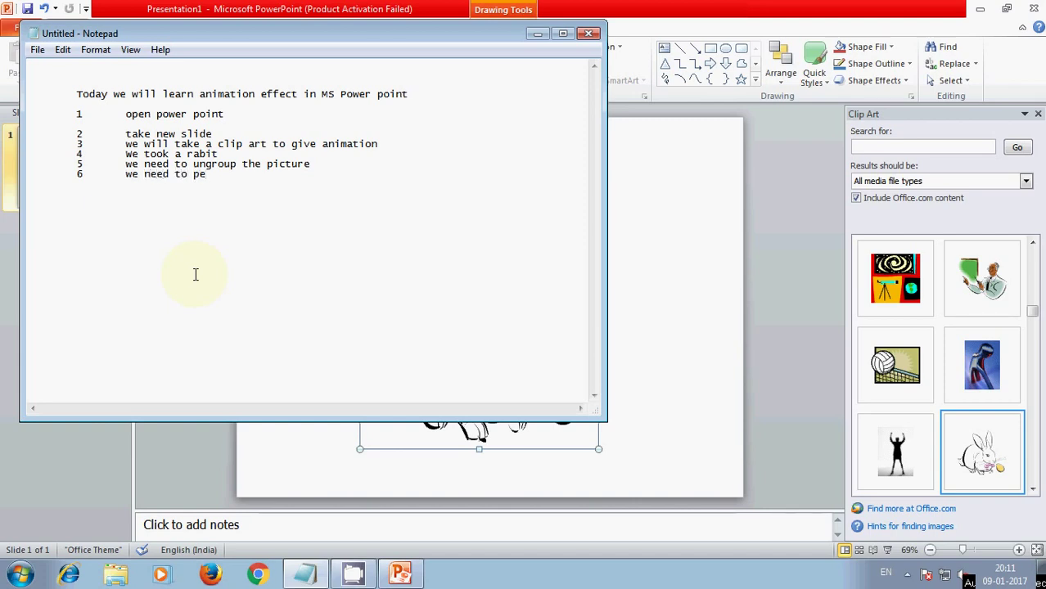
pyautogui.write('rfor')
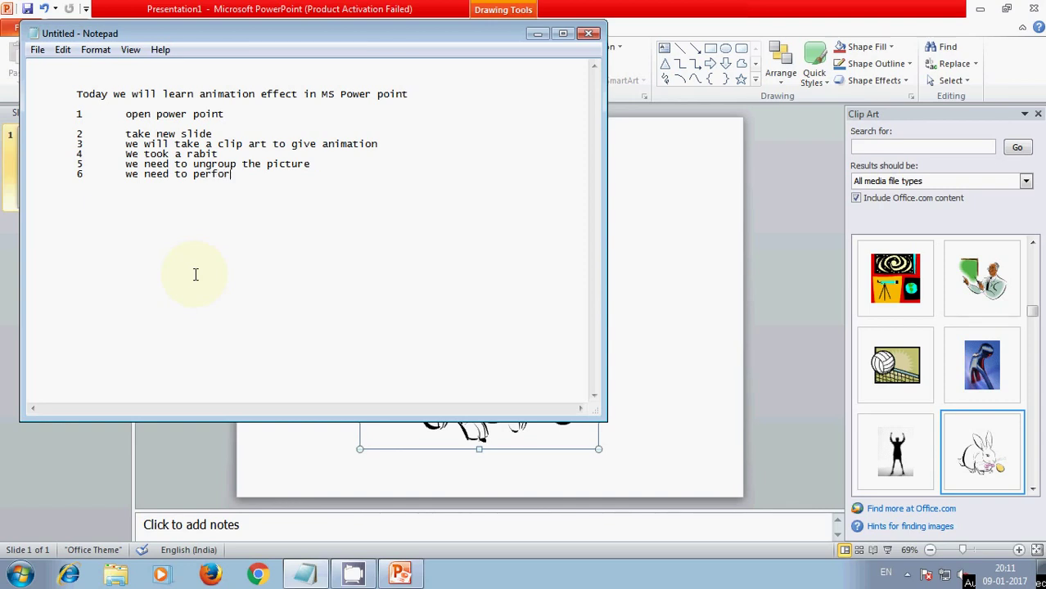
pyautogui.write('me the ')
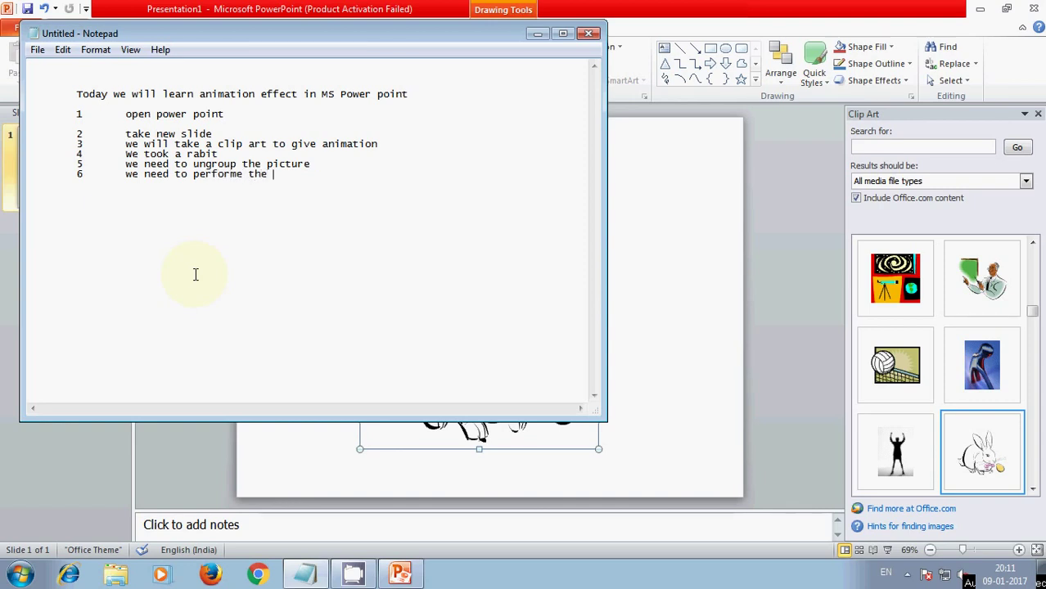
pyautogui.write('same')
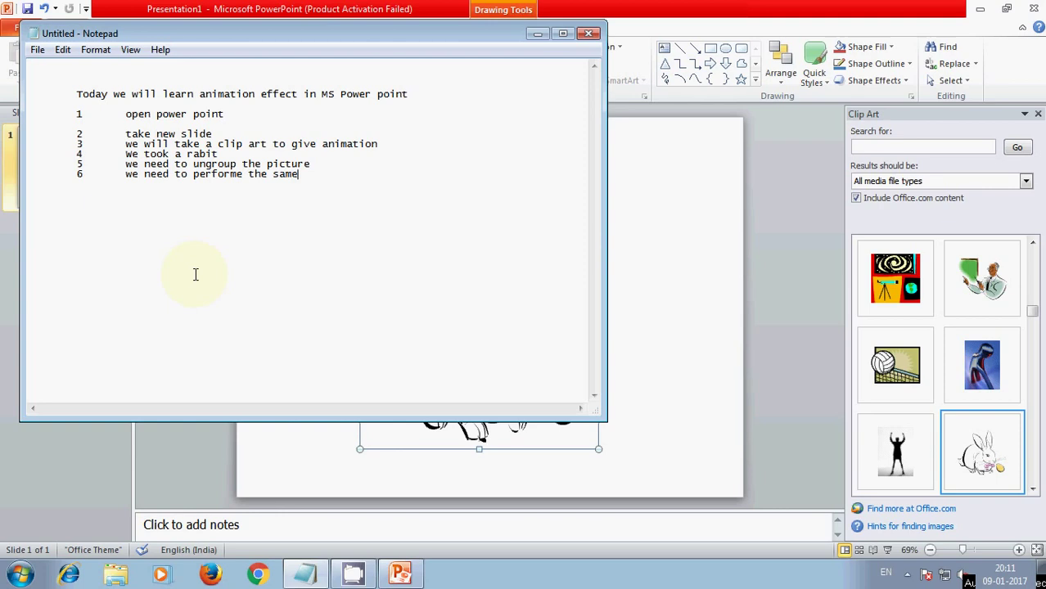
pyautogui.write(' ti')
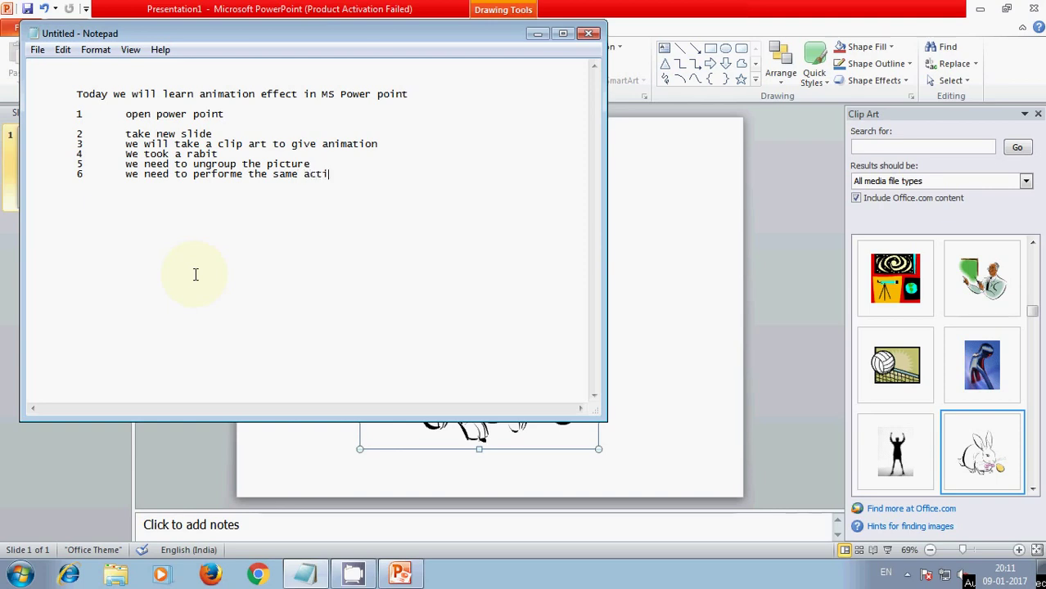
pyautogui.write('vi')
pyautogui.write('ty a')
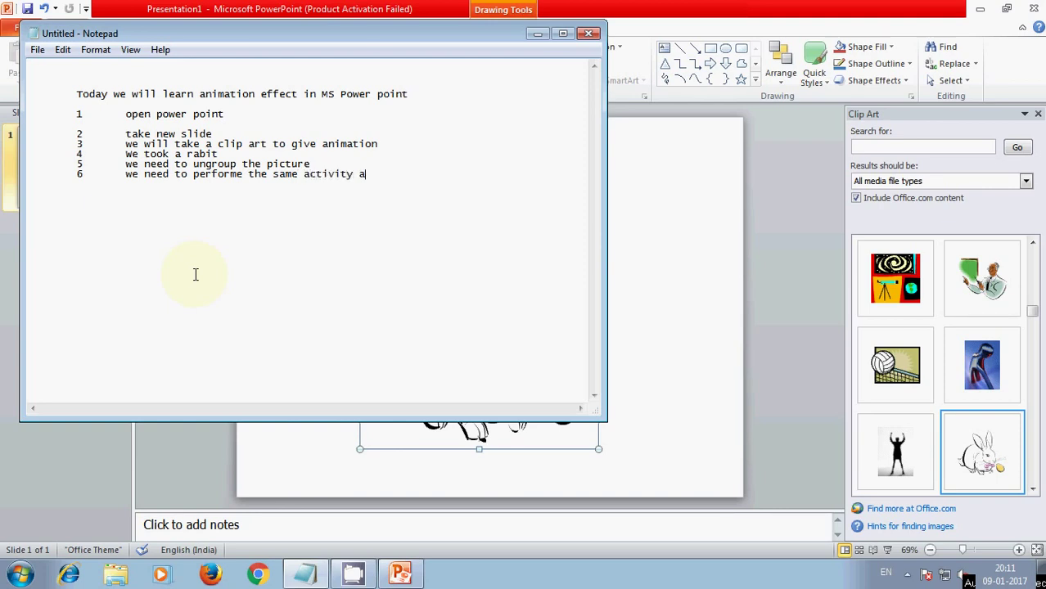
pyautogui.write('n')
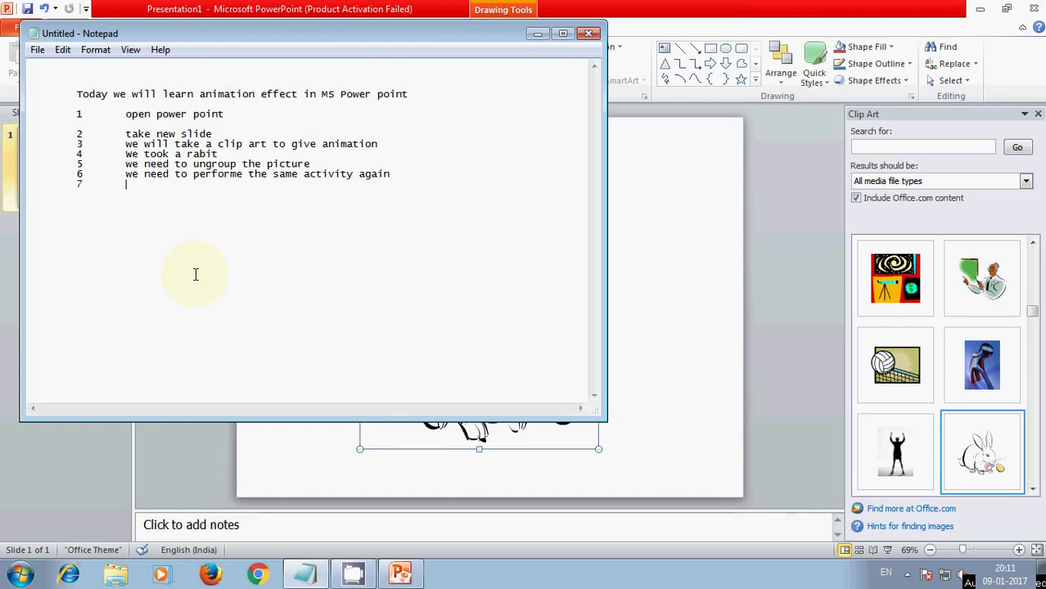
# Step: Ungroup the rabbit clip art into its separate shapes
pyautogui.click(543, 36)
pyautogui.rightClick(481, 313)
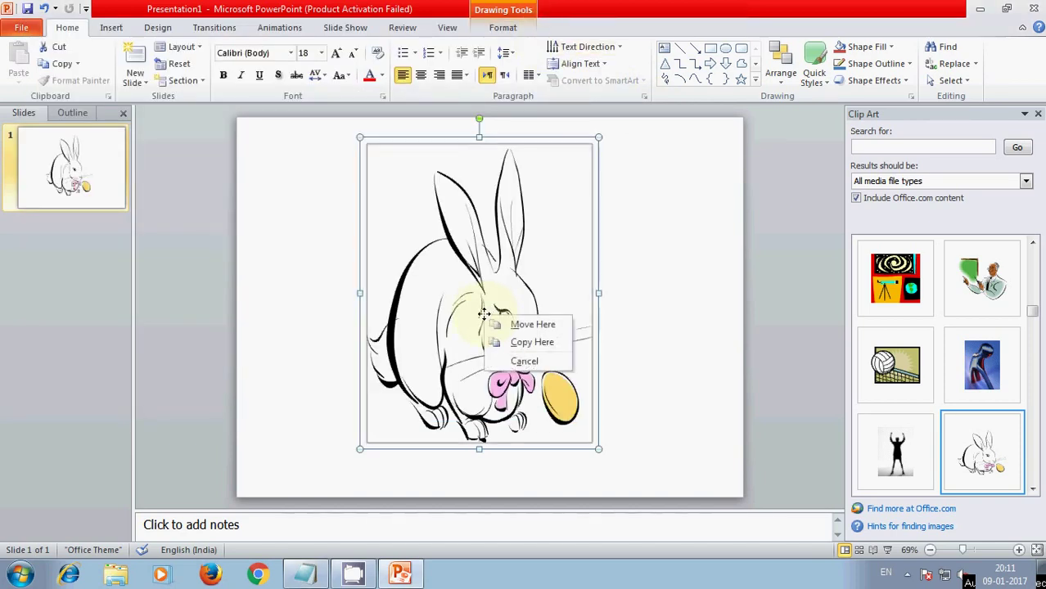
pyautogui.click(495, 321)
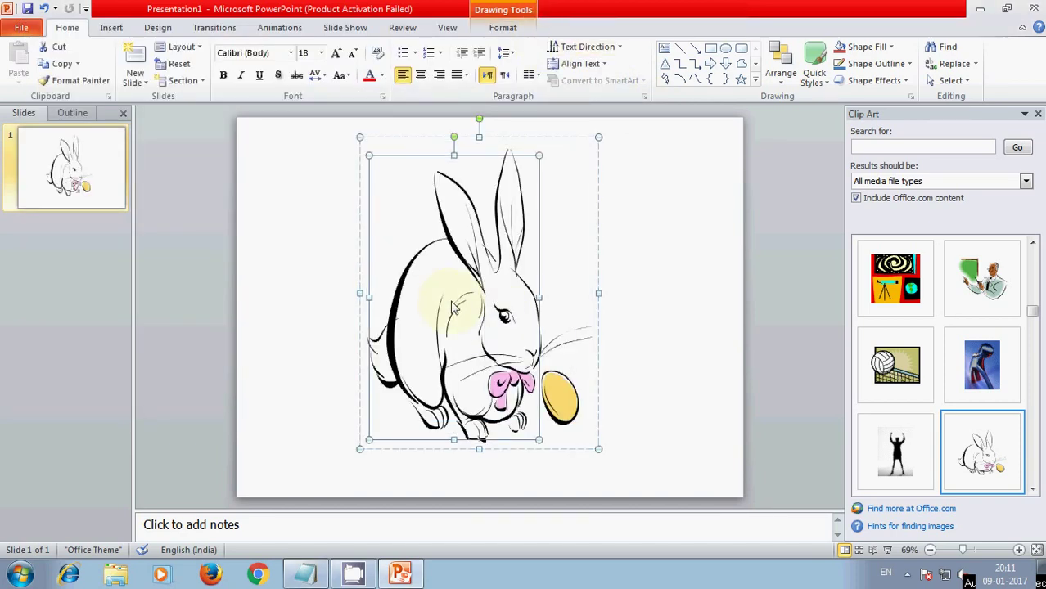
pyautogui.click(598, 250)
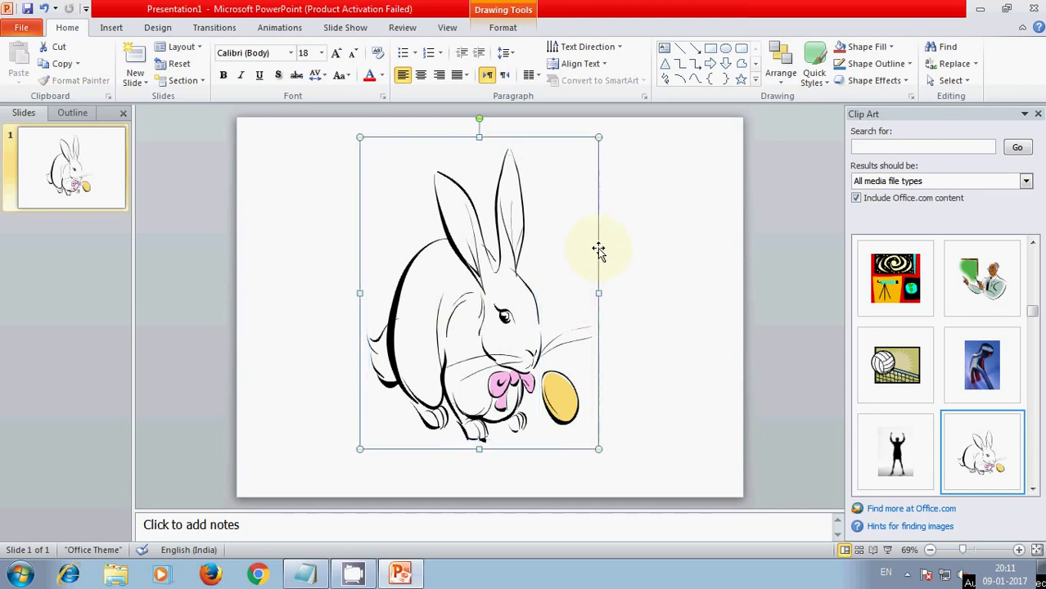
pyautogui.rightClick(478, 260)
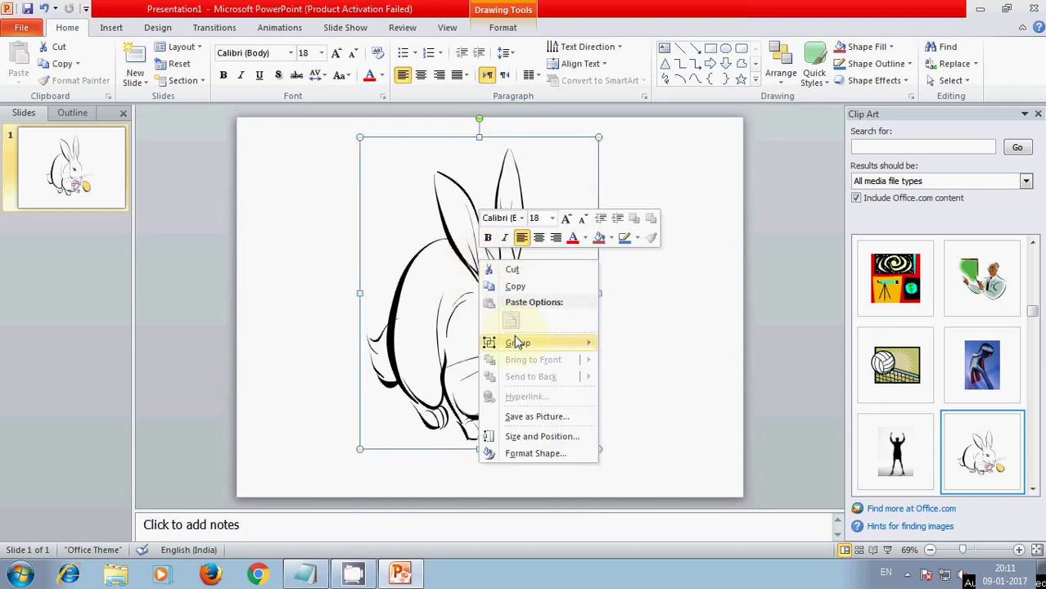
pyautogui.moveTo(517, 343)
pyautogui.click(644, 385)
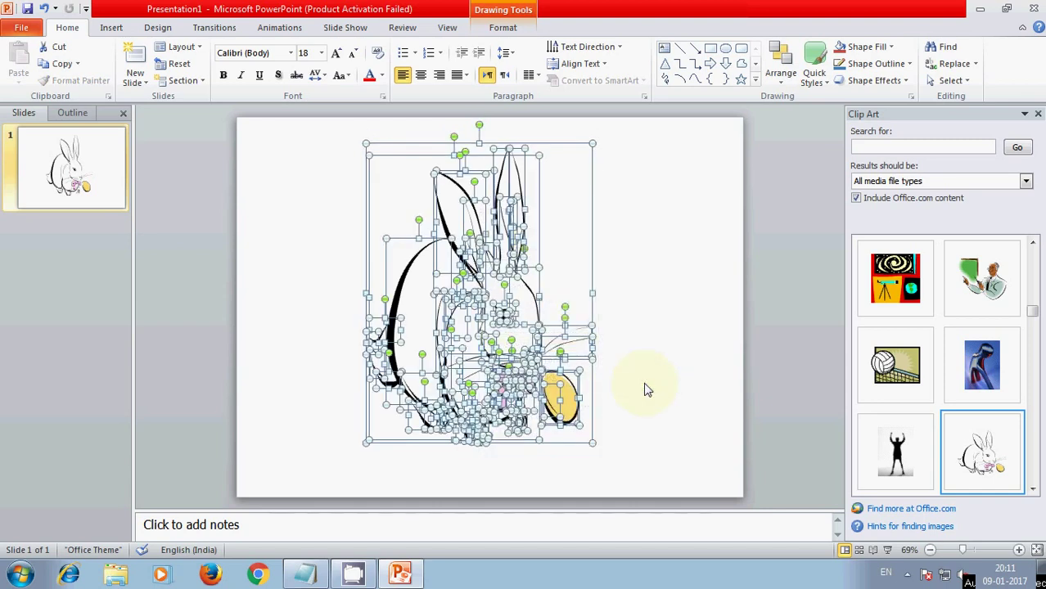
# Step: Select all the rabbit shapes with Ctrl+A and close the Clip Art pane
pyautogui.click(644, 391)
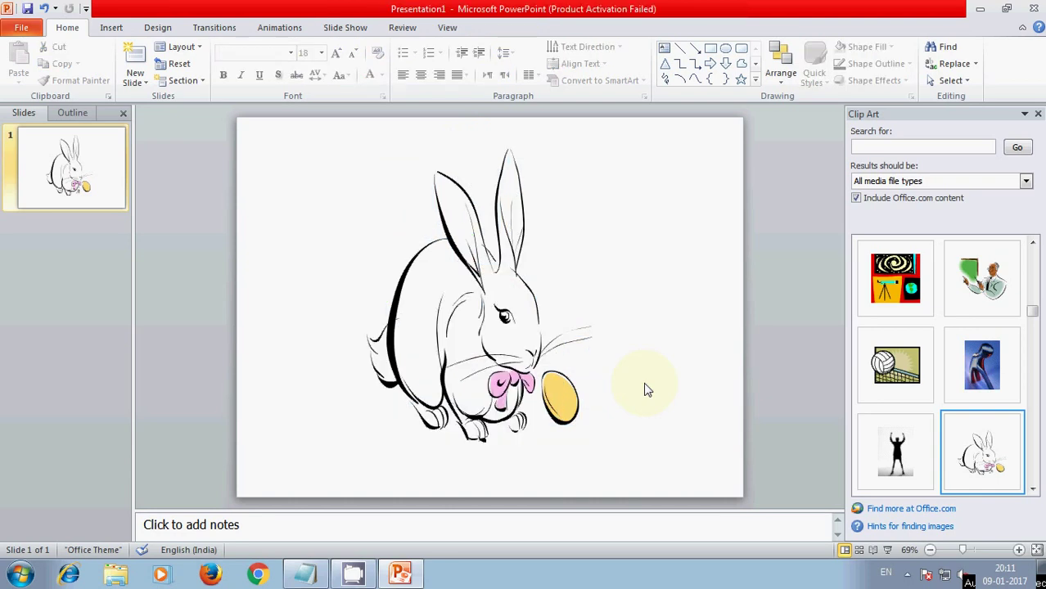
pyautogui.click(505, 319)
pyautogui.hotkey('ctrl', 'a')
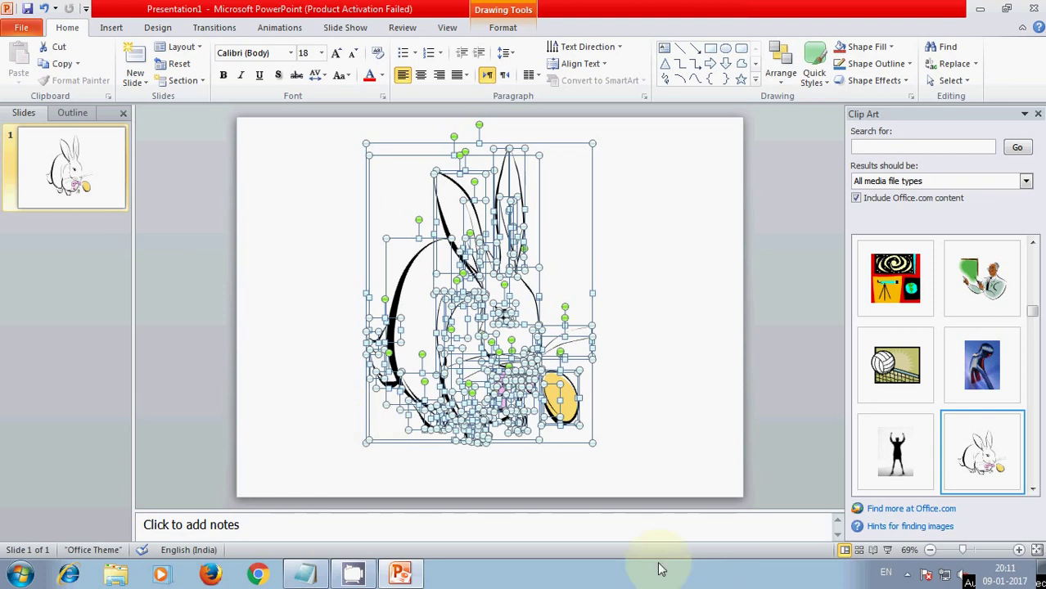
pyautogui.click(1038, 116)
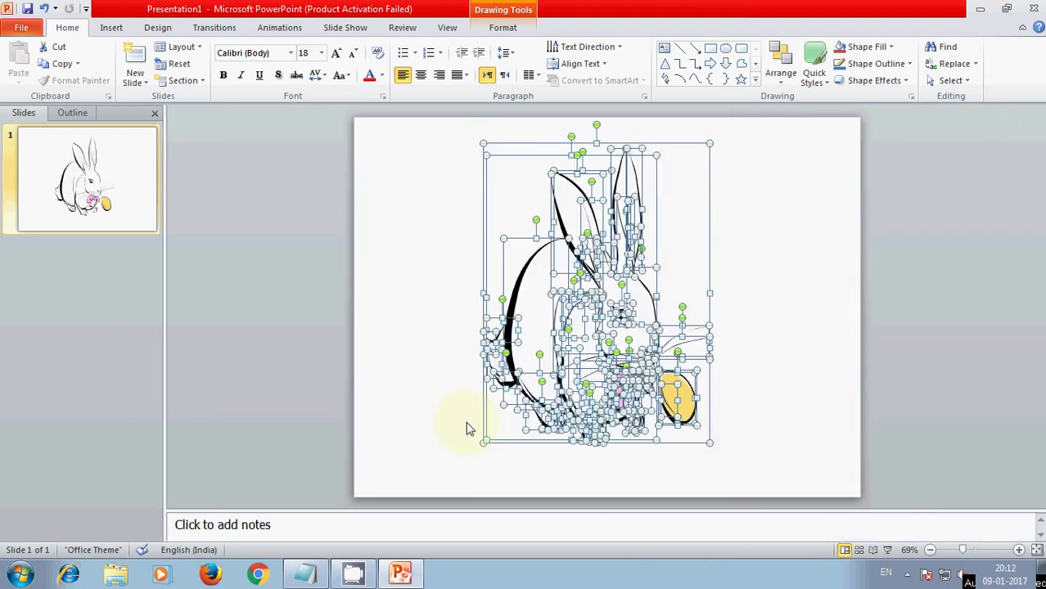
# Step: Type note 7 'now it is ungrouped completely' and number line 8
pyautogui.click(304, 573)
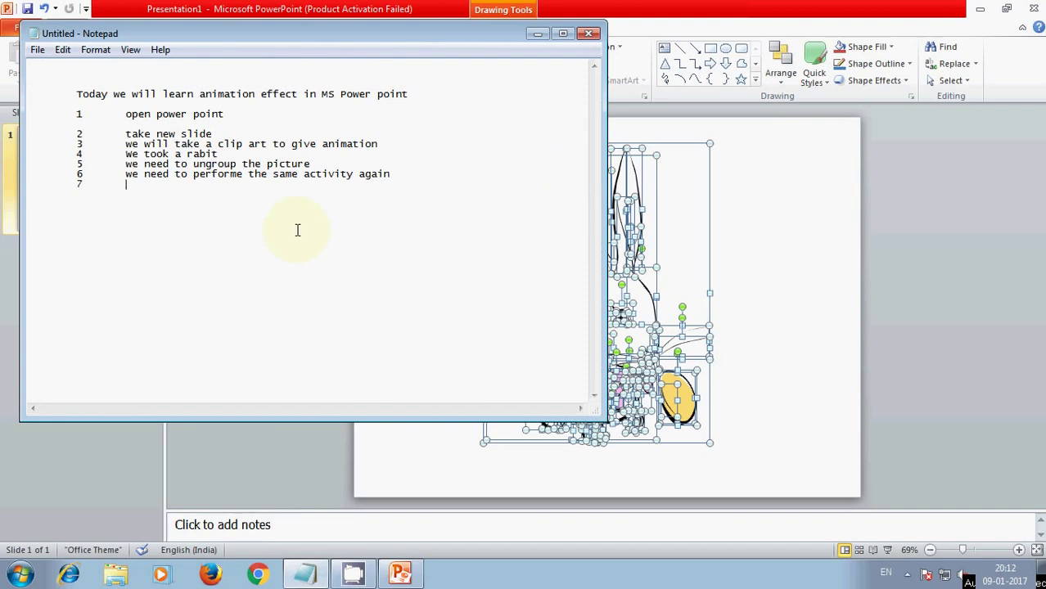
pyautogui.write('now')
pyautogui.write(' it is ')
pyautogui.write('ungroup')
pyautogui.write('ed')
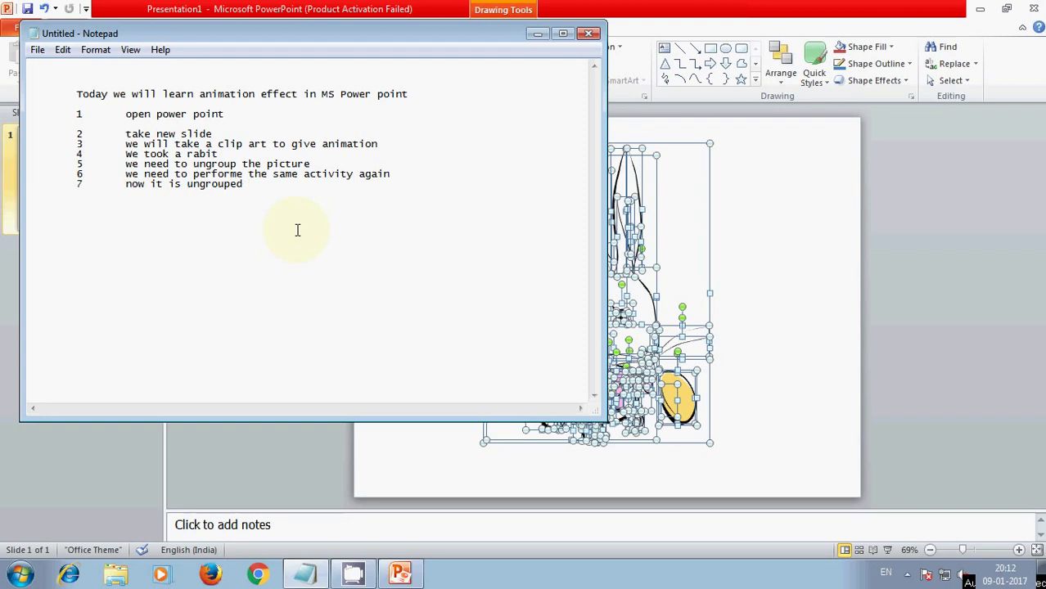
pyautogui.write(' c')
pyautogui.write('omplete')
pyautogui.write('ly')
pyautogui.press('Return')
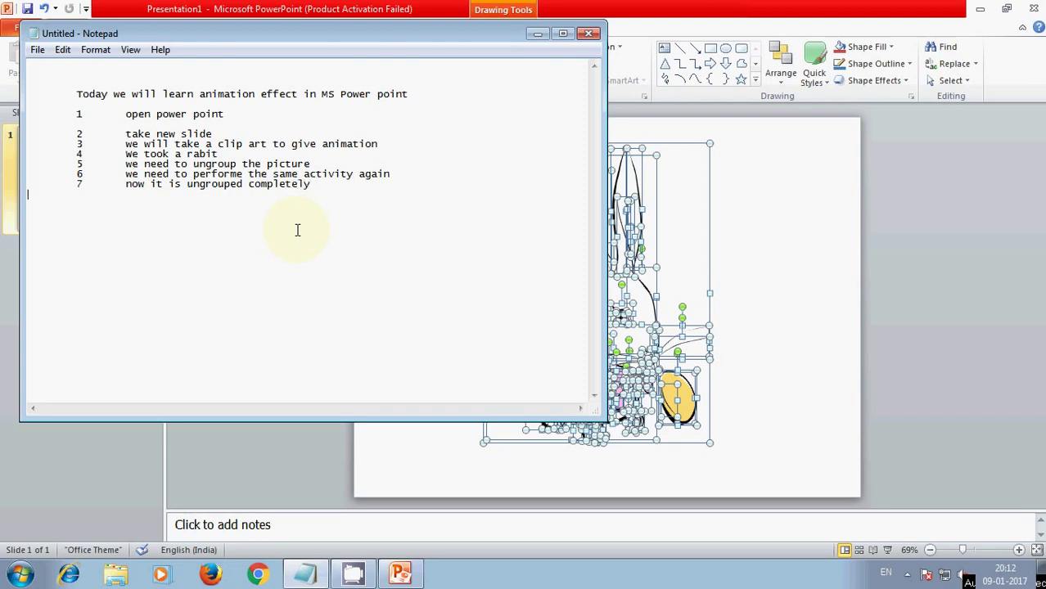
pyautogui.write('8')
# Step: Finish note 8 as 'lets give animation' and return to PowerPoint
pyautogui.click(536, 35)
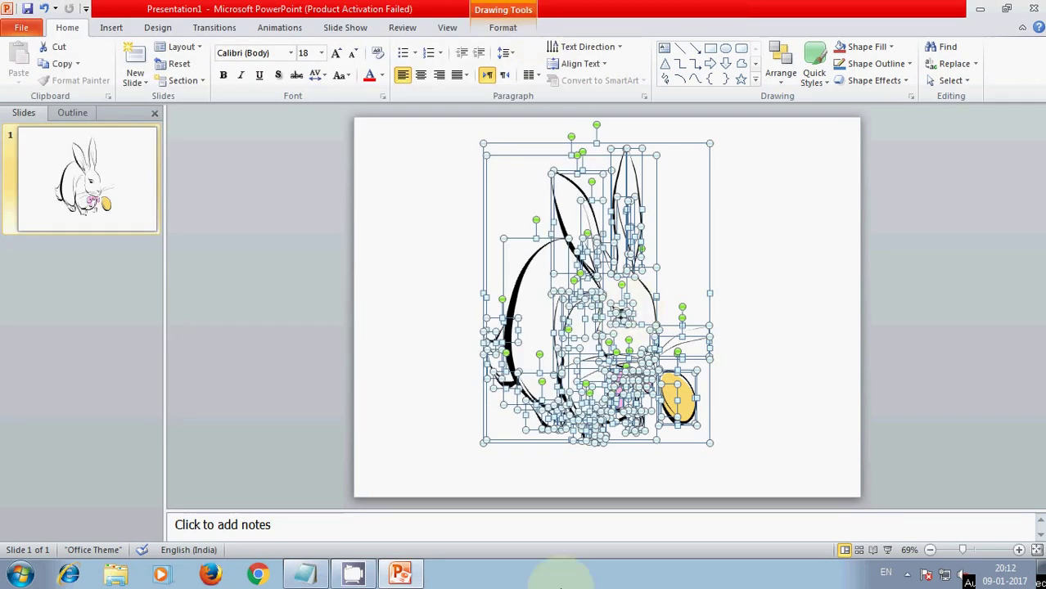
pyautogui.click(303, 576)
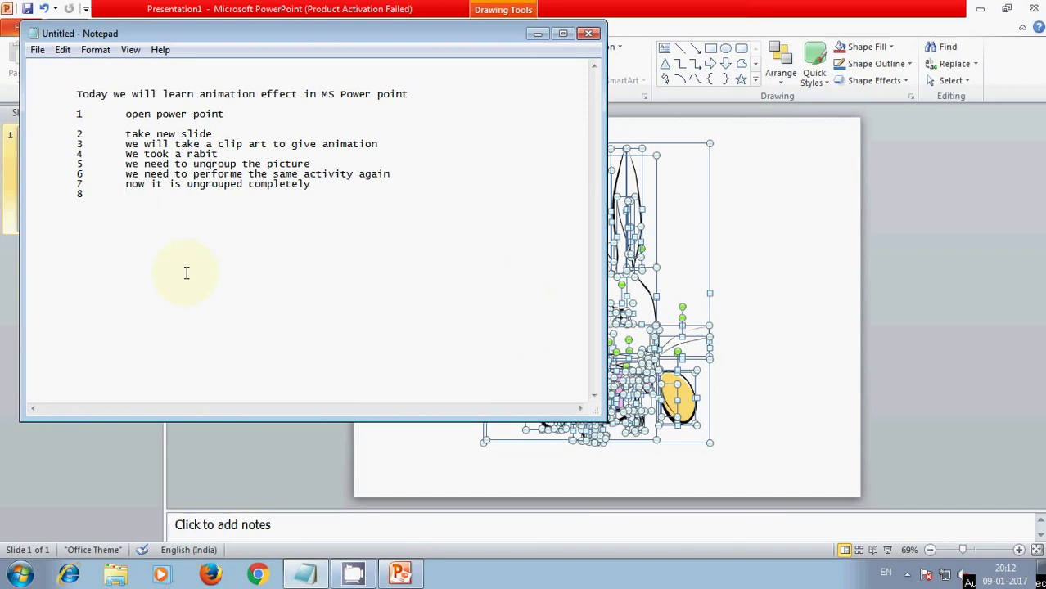
pyautogui.write('lets ')
pyautogui.write('give a')
pyautogui.write('ni')
pyautogui.write('mation')
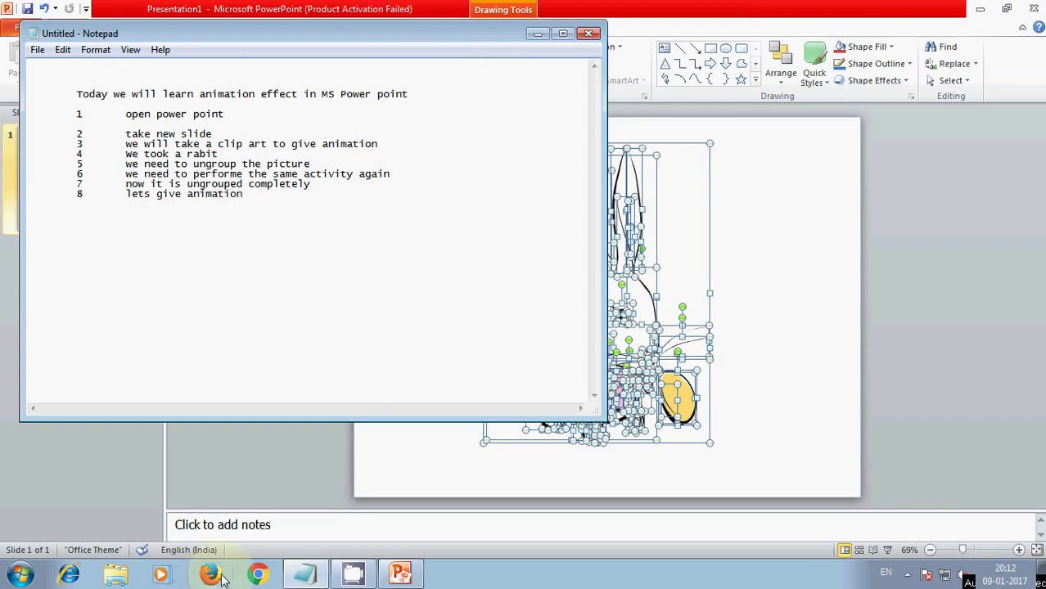
pyautogui.click(353, 548)
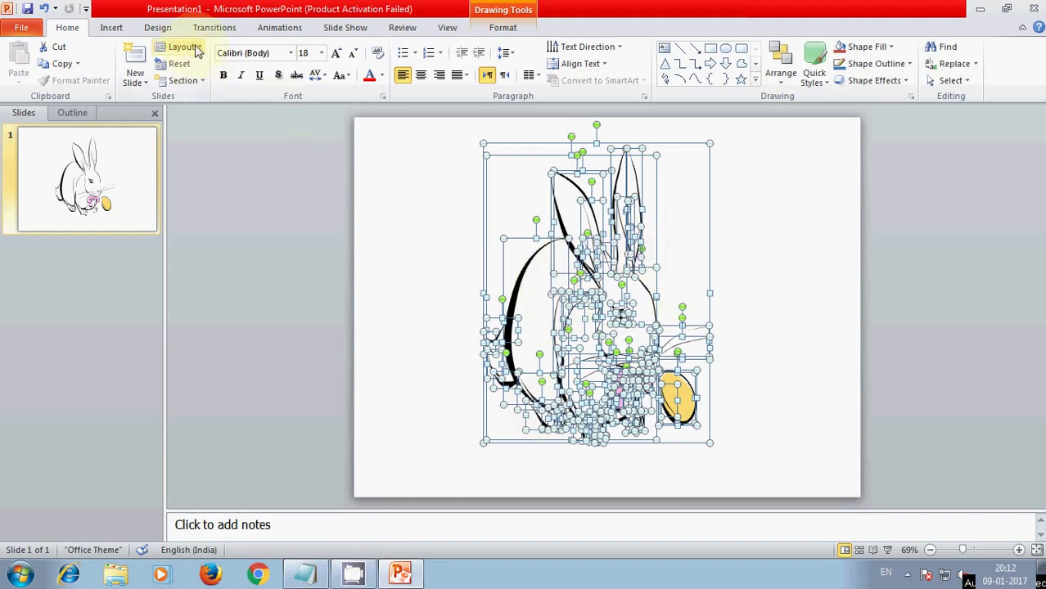
# Step: Open the Add Entrance Effect dialog for the rabbit shapes and move it aside
pyautogui.click(287, 35)
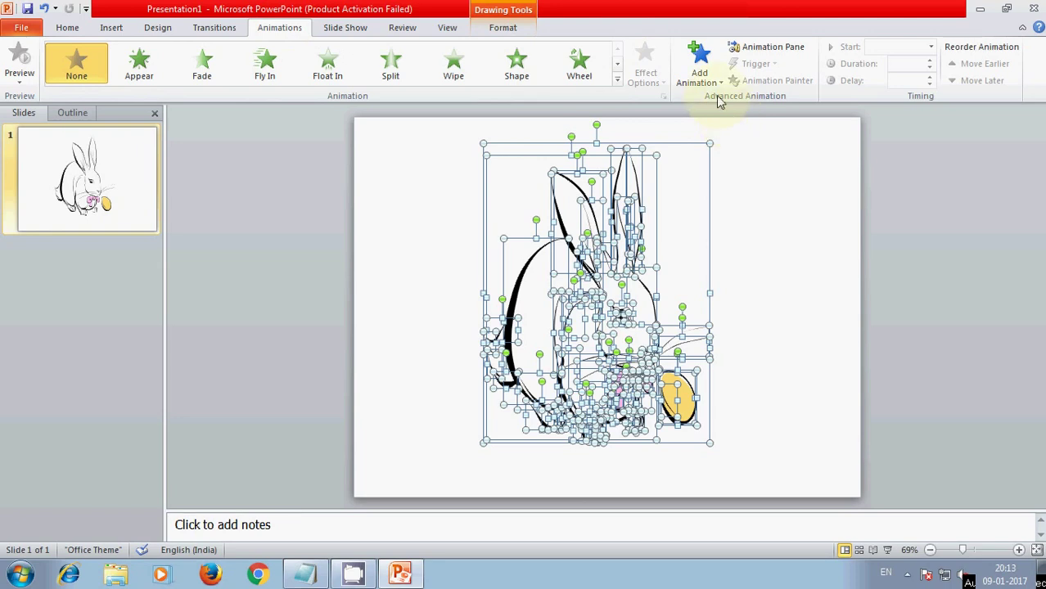
pyautogui.click(700, 61)
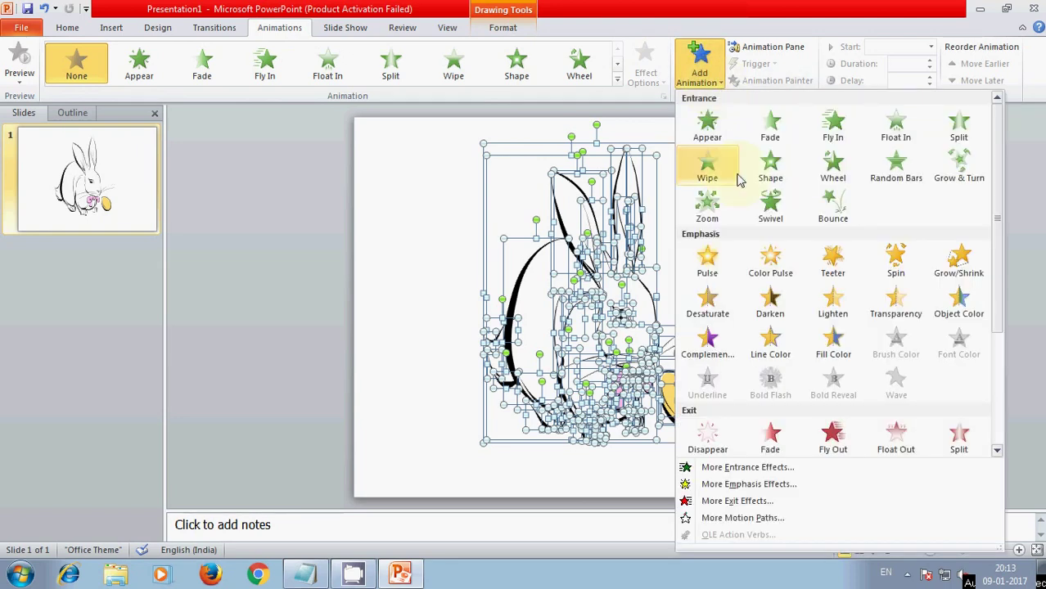
pyautogui.click(744, 469)
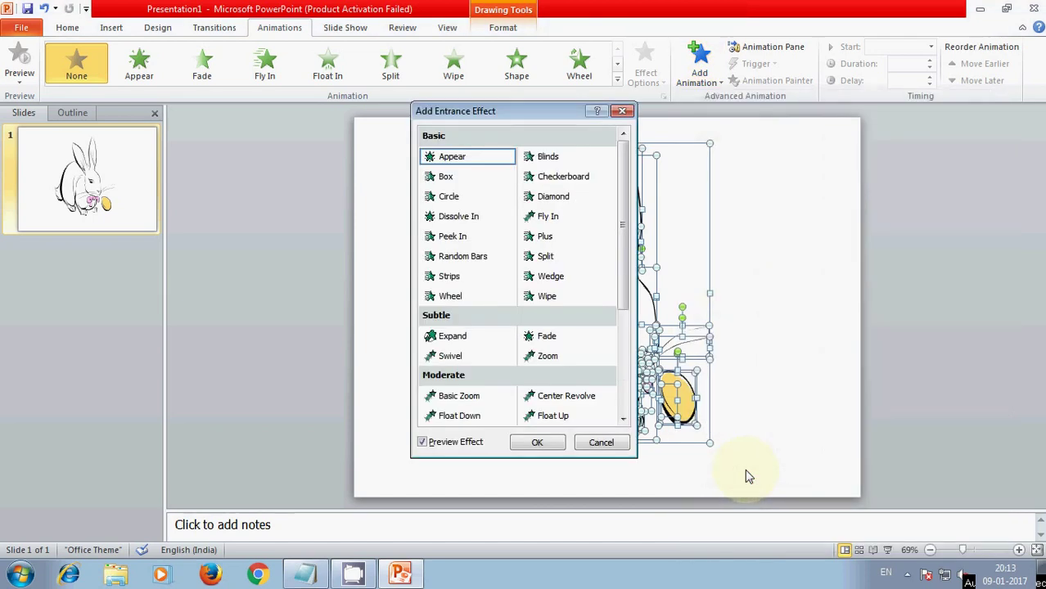
pyautogui.moveTo(558, 116)
pyautogui.mouseDown()
pyautogui.moveTo(670, 132)
pyautogui.moveTo(883, 105)
pyautogui.mouseUp()
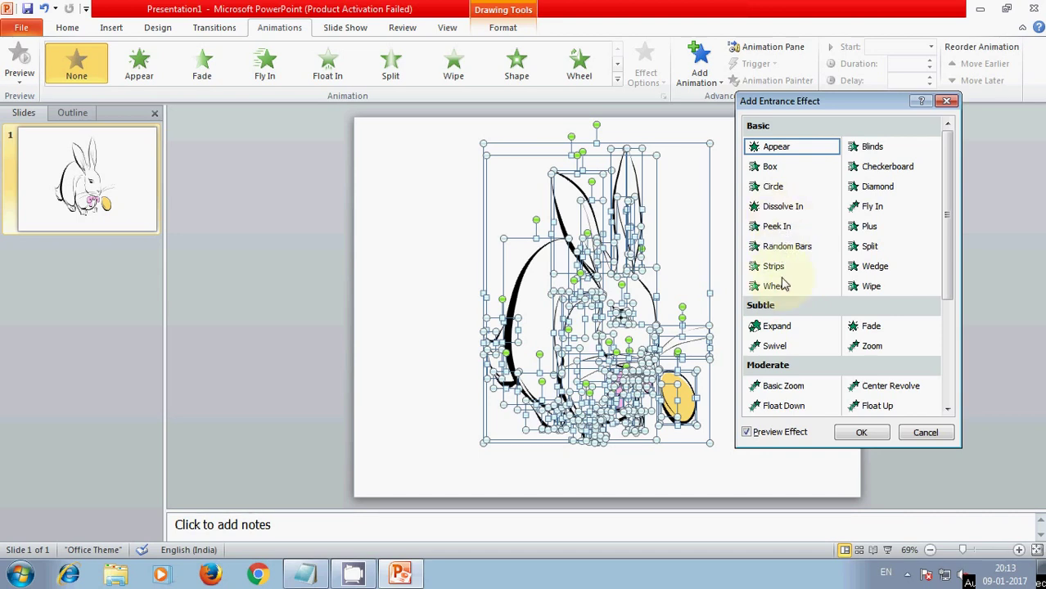
# Step: Preview Strips, Swivel, Expand, Peek In and Circle, then choose the Wedge entrance
pyautogui.click(774, 269)
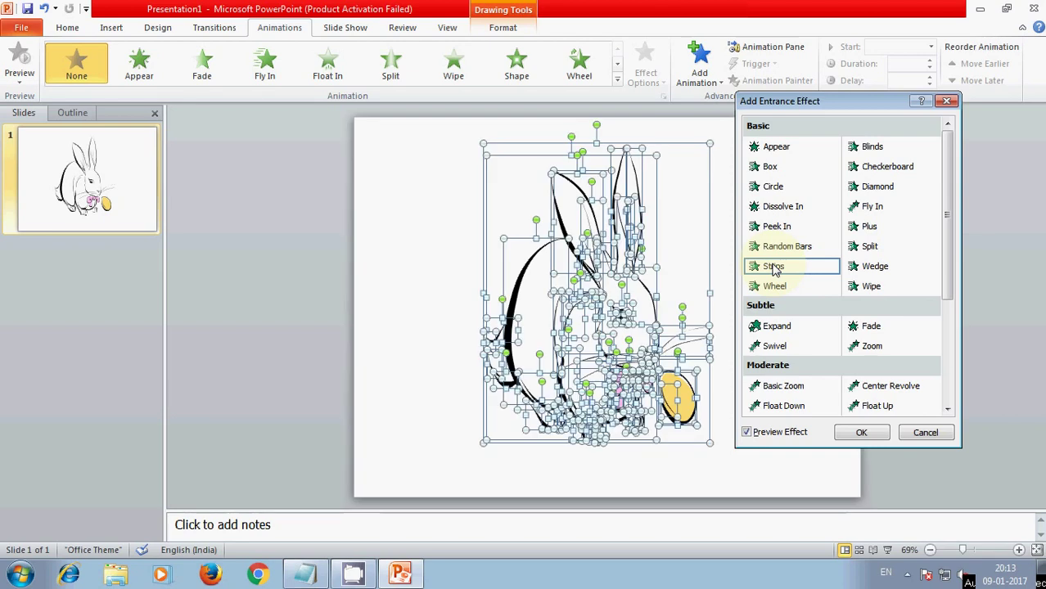
pyautogui.click(776, 348)
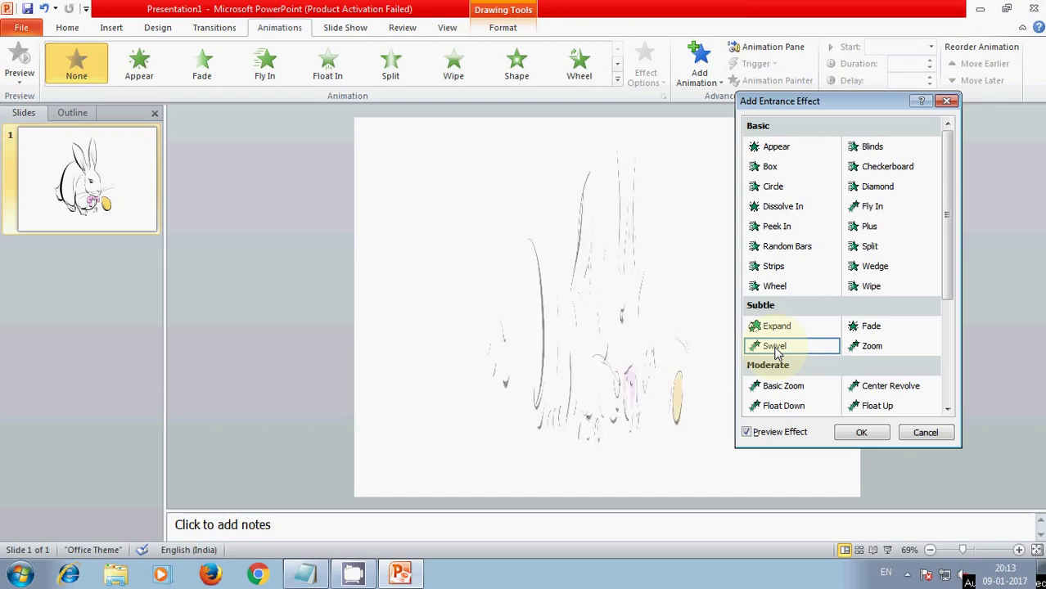
pyautogui.click(775, 327)
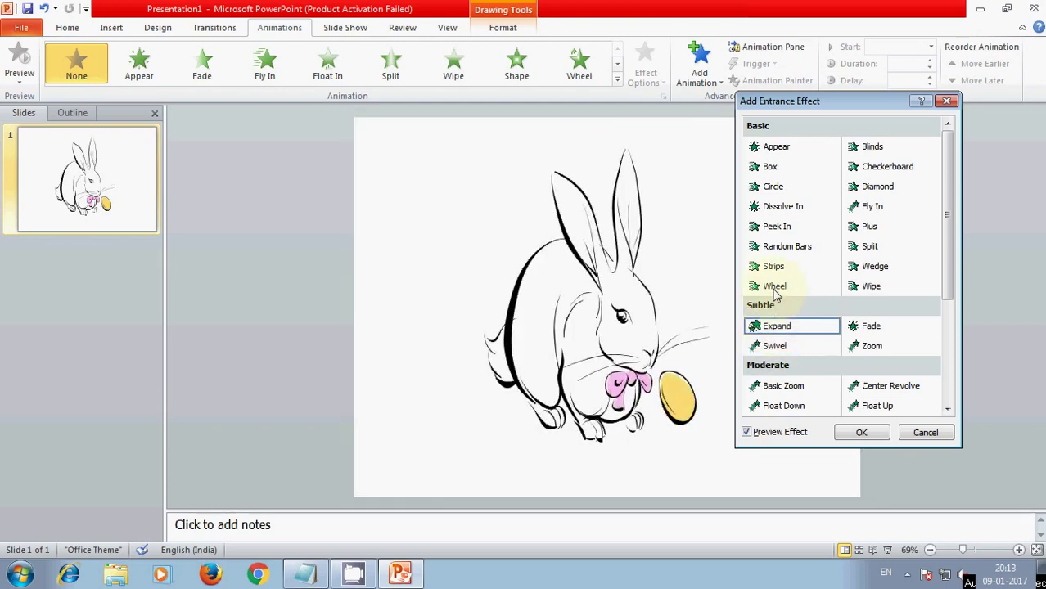
pyautogui.click(769, 231)
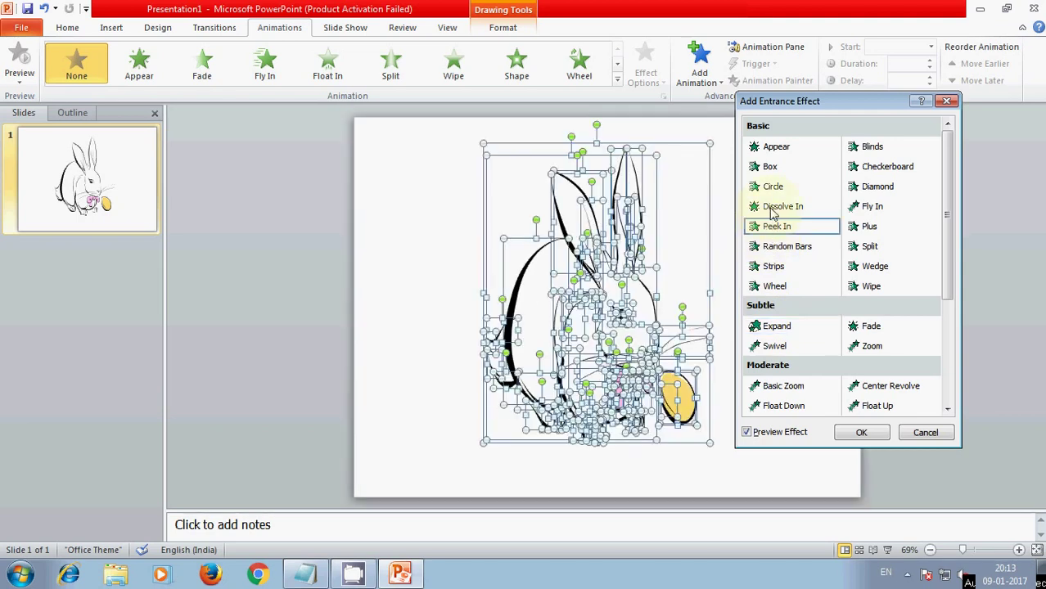
pyautogui.click(773, 193)
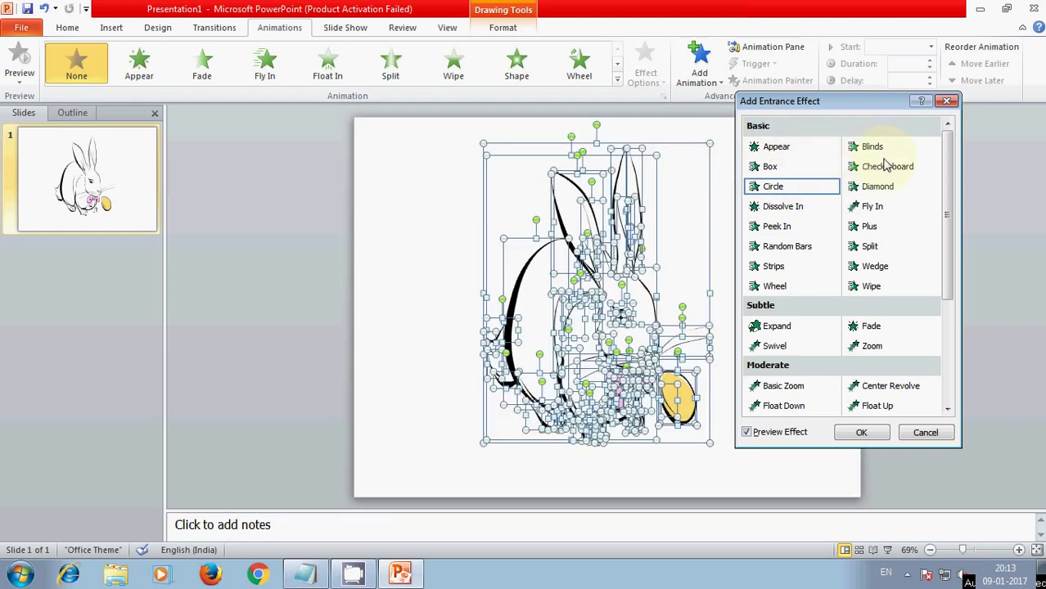
pyautogui.click(877, 267)
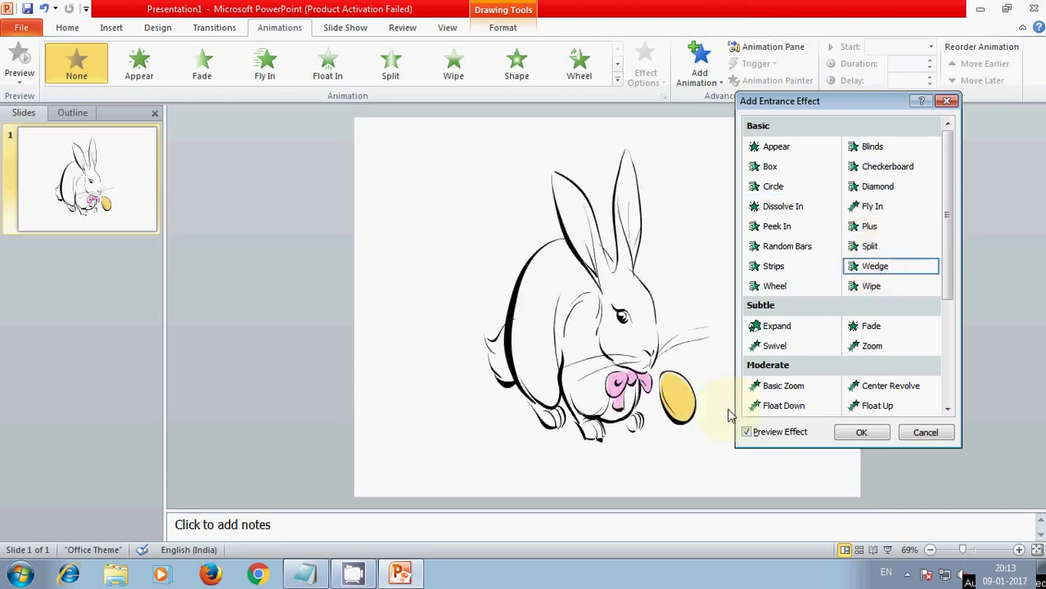
# Step: Complete note 9 as 'wedge is perfect animation to show this animation' and number line 10
pyautogui.click(305, 576)
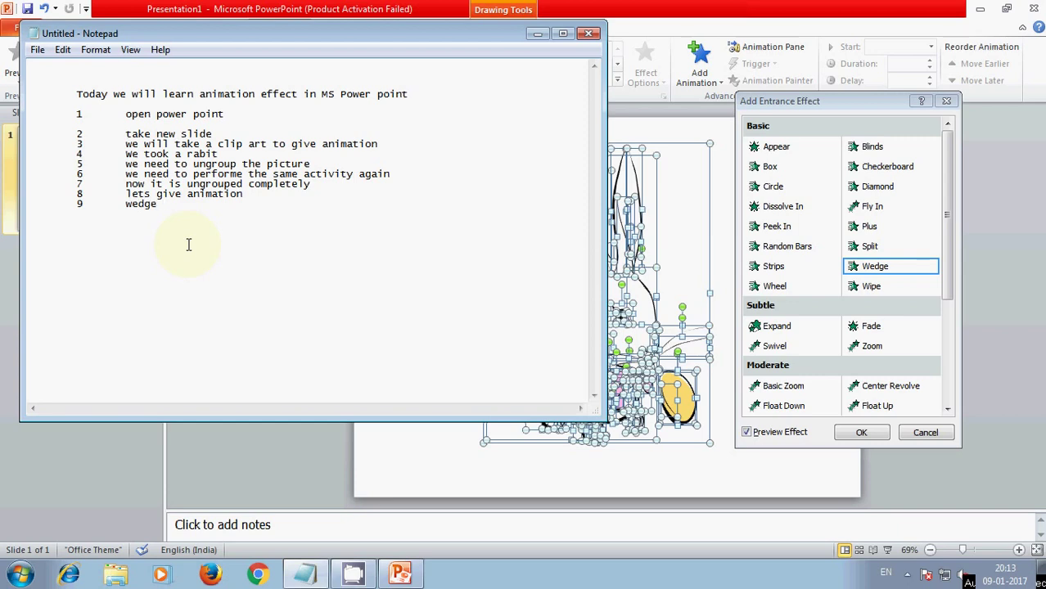
pyautogui.write('i')
pyautogui.write('s pe')
pyautogui.write('rfect')
pyautogui.write(' ani')
pyautogui.write('mation')
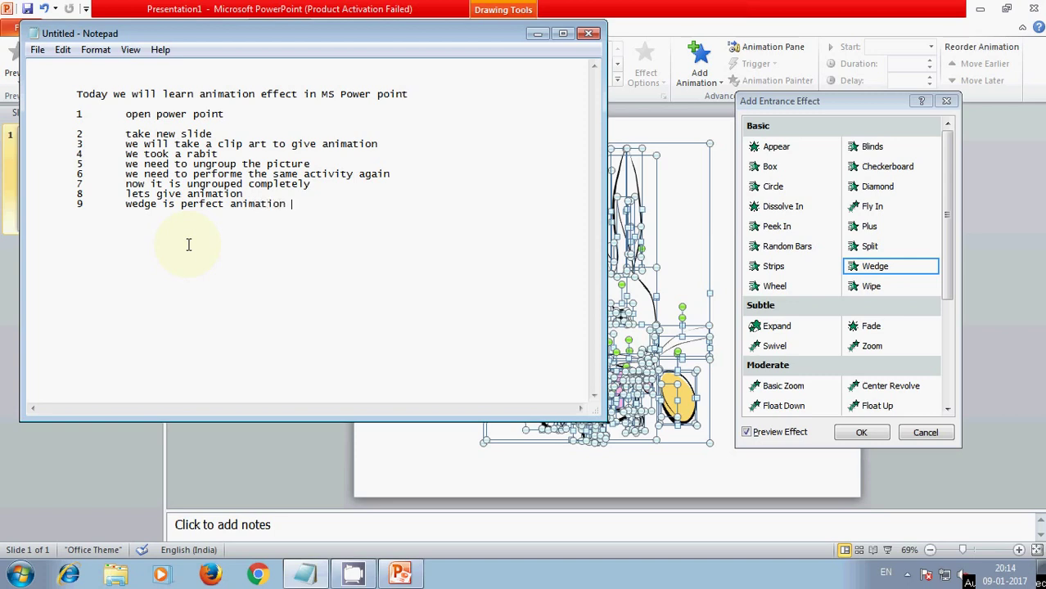
pyautogui.write(' to ')
pyautogui.write('show ')
pyautogui.write('this ')
pyautogui.write('animati')
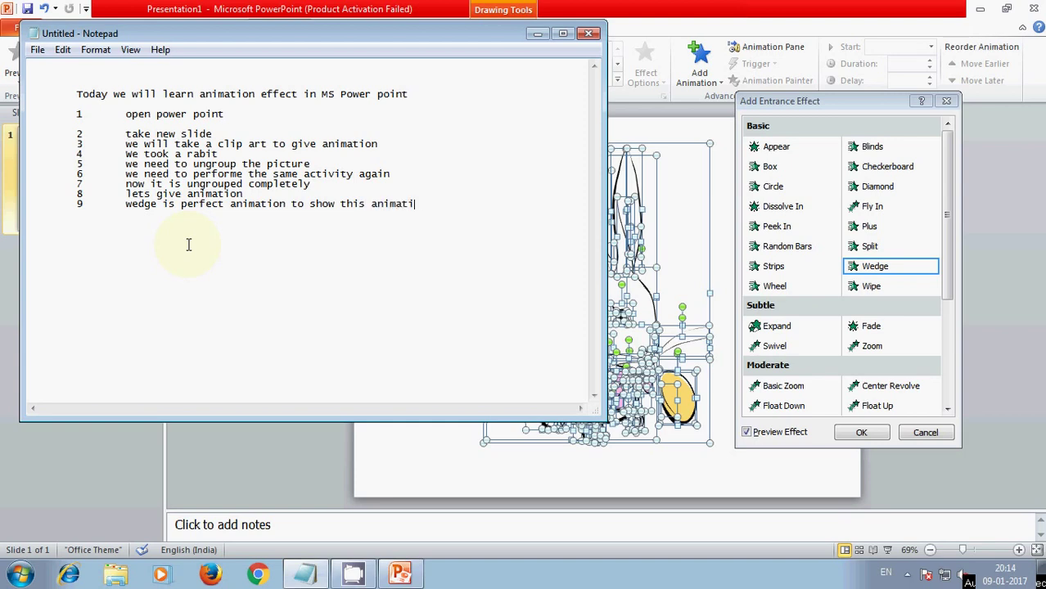
pyautogui.write('on')
pyautogui.press('Return')
pyautogui.write('10')
pyautogui.press('BackSpace')
pyautogui.press('BackSpace')
pyautogui.press('Tab')
pyautogui.write('10')
pyautogui.press('Tab')
pyautogui.click(537, 32)
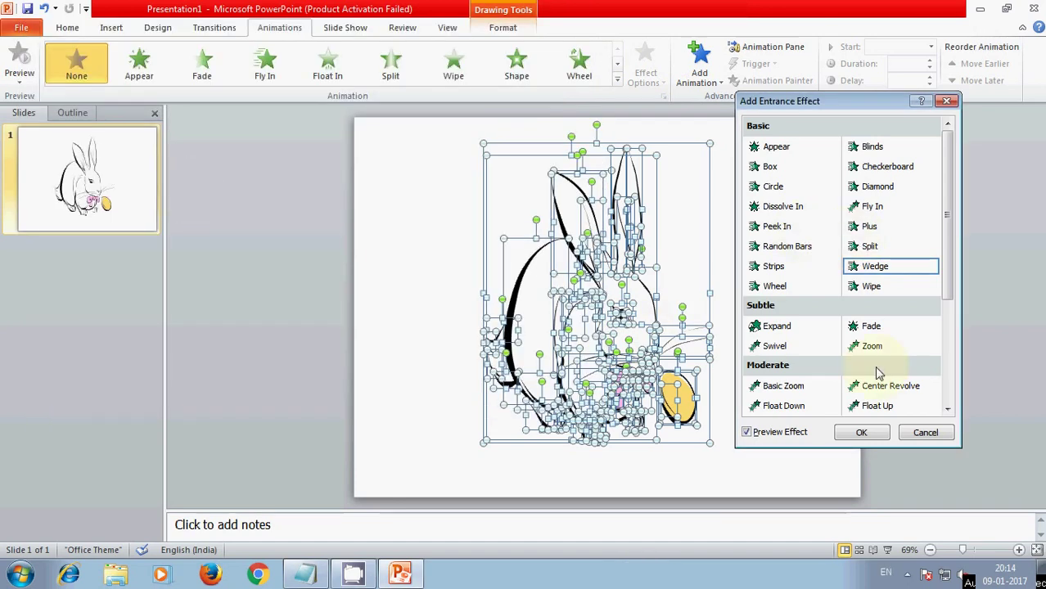
# Step: Apply Wedge to all rabbit pieces and set them to start After Previous
pyautogui.click(869, 433)
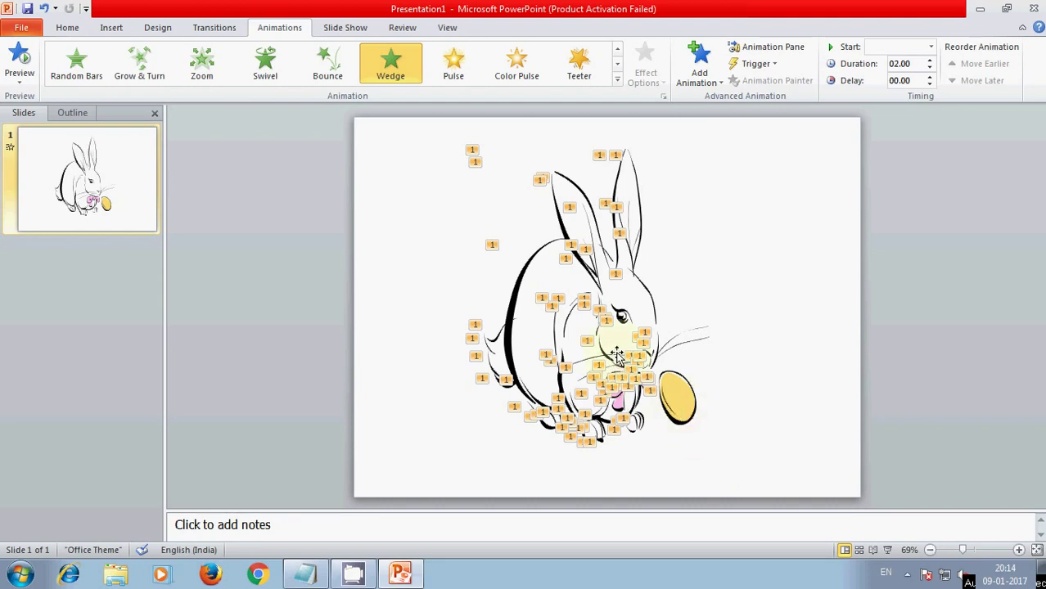
pyautogui.click(773, 47)
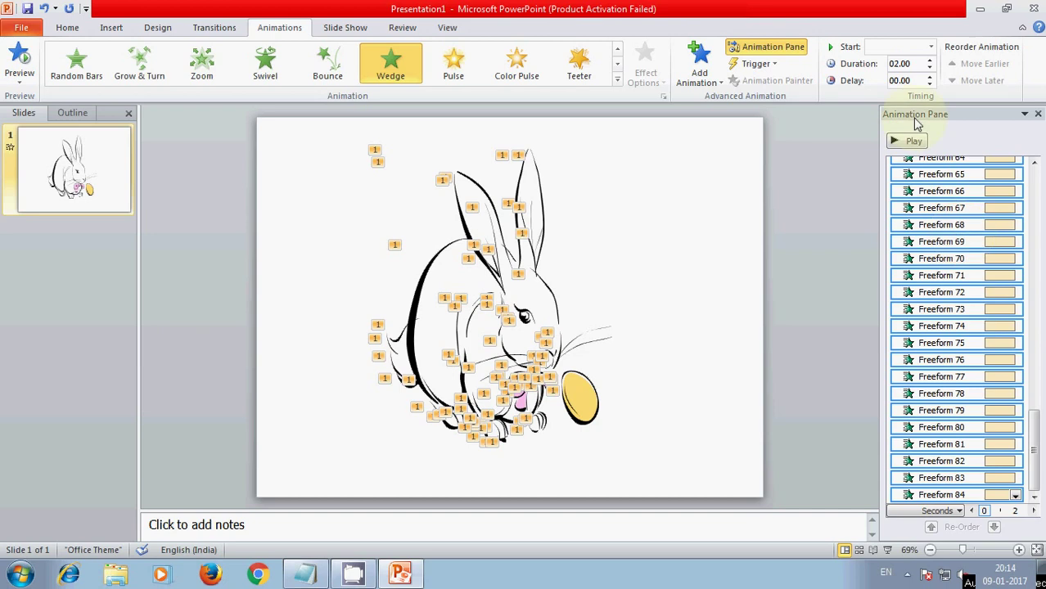
pyautogui.click(930, 48)
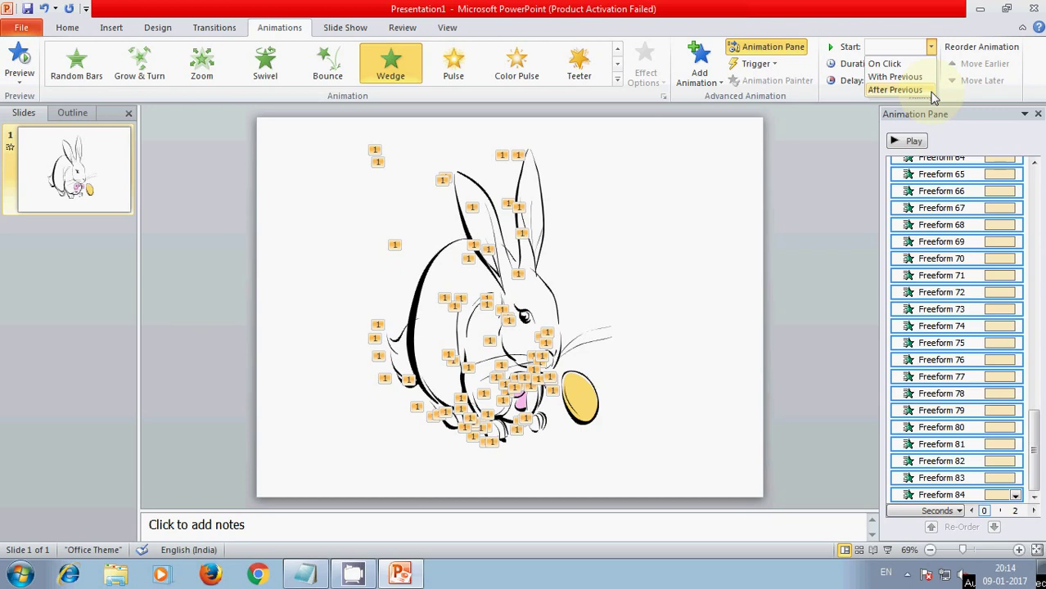
pyautogui.click(895, 90)
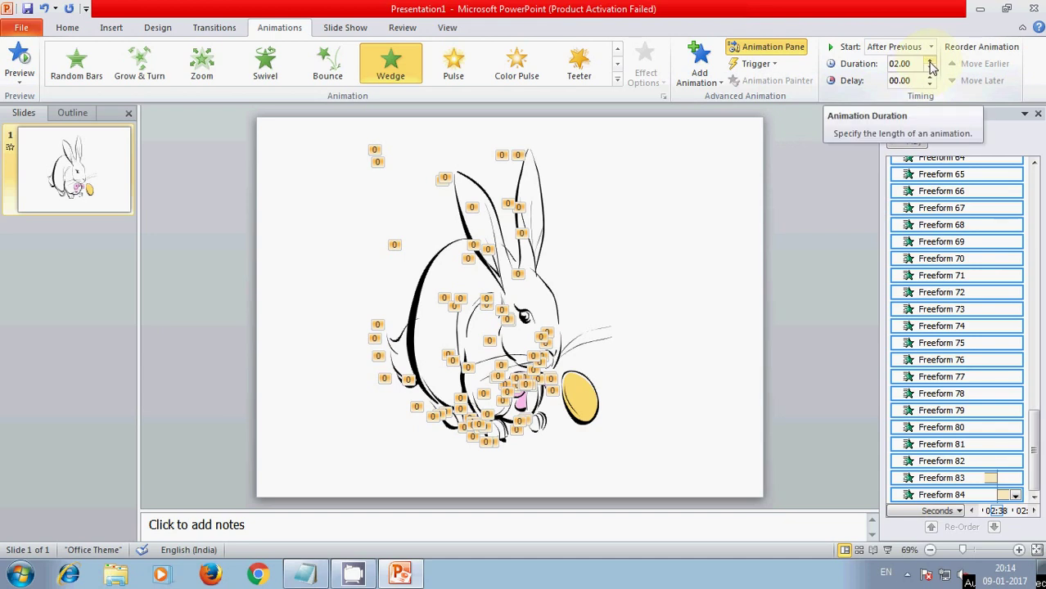
# Step: Raise the animation duration to 05.00 and preview the animations
pyautogui.click(930, 61)
pyautogui.click(930, 61)
pyautogui.click(930, 60)
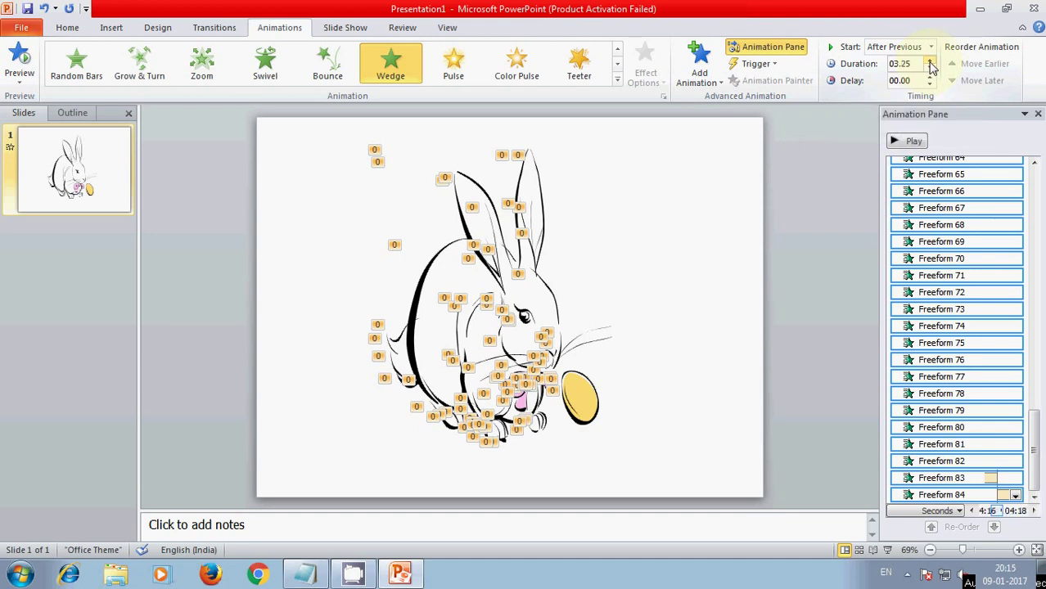
pyautogui.click(929, 61)
pyautogui.click(929, 61)
pyautogui.click(930, 62)
pyautogui.click(930, 61)
pyautogui.click(930, 62)
pyautogui.click(930, 61)
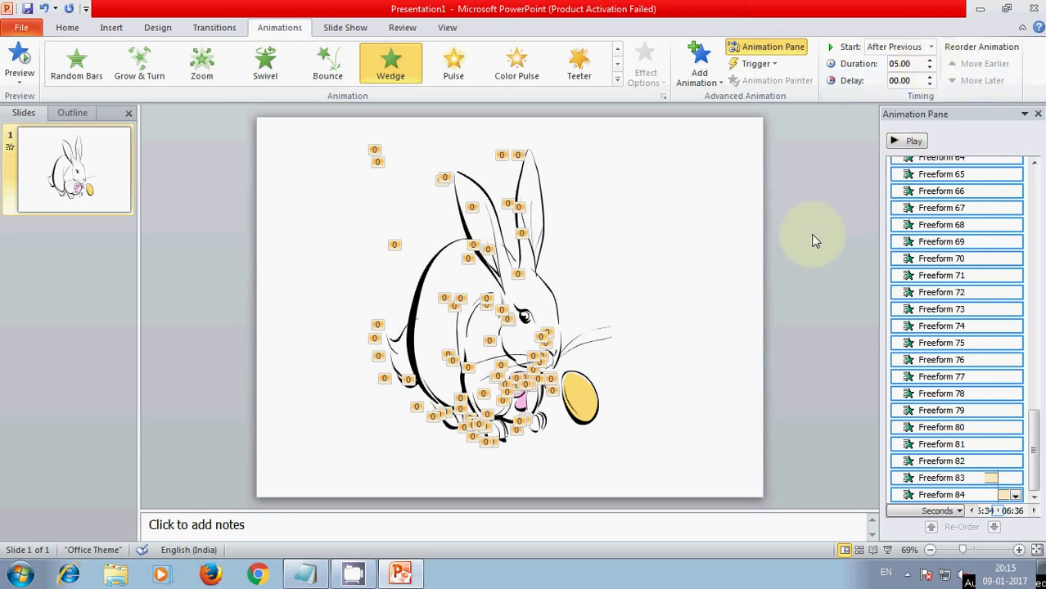
pyautogui.click(911, 141)
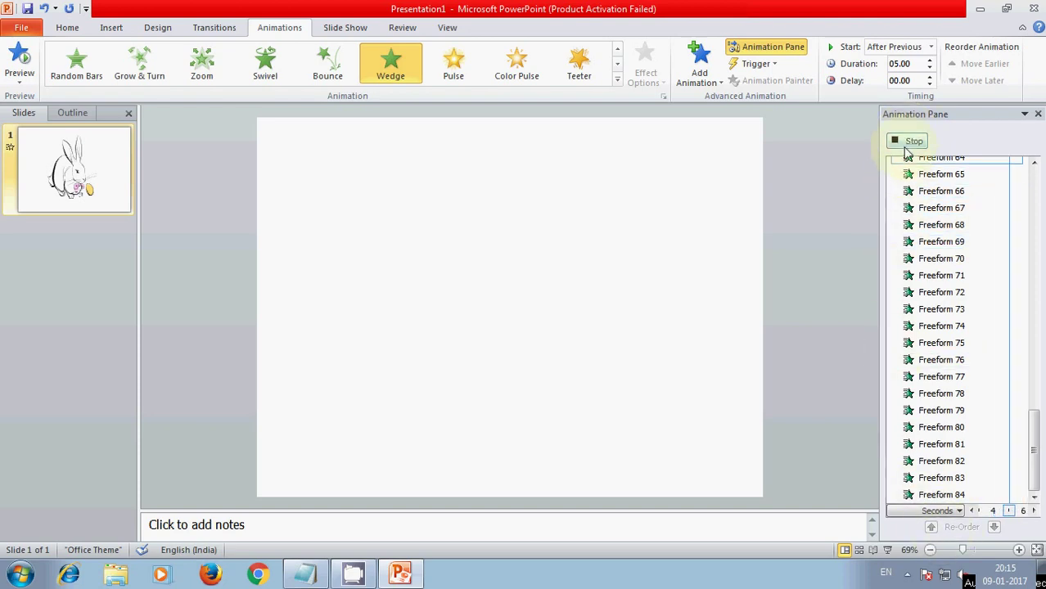
# Step: Stop the preview and test the animation in a slide show
pyautogui.click(904, 144)
pyautogui.click(684, 420)
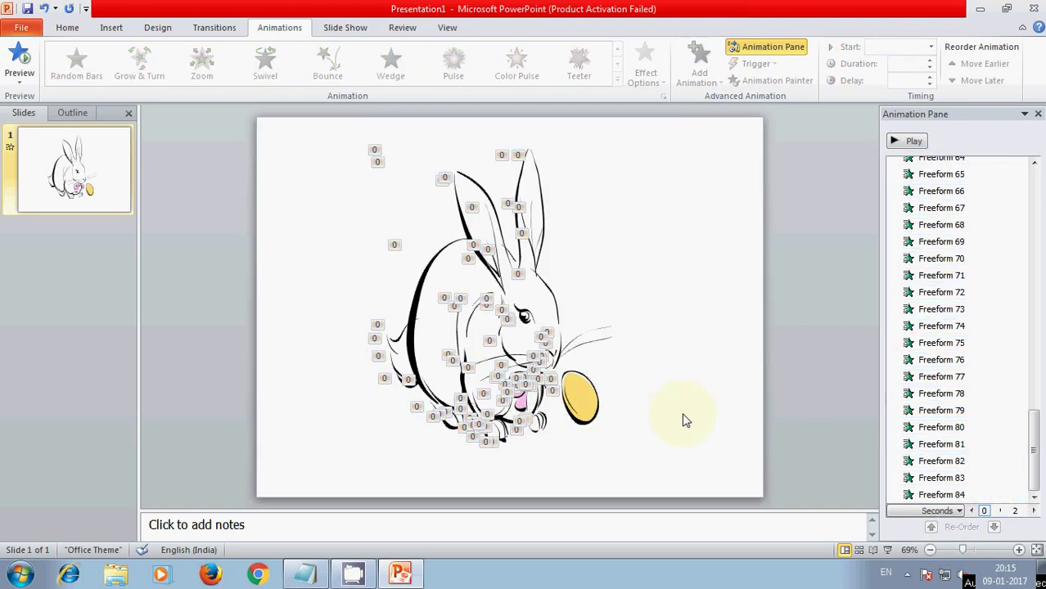
pyautogui.click(887, 550)
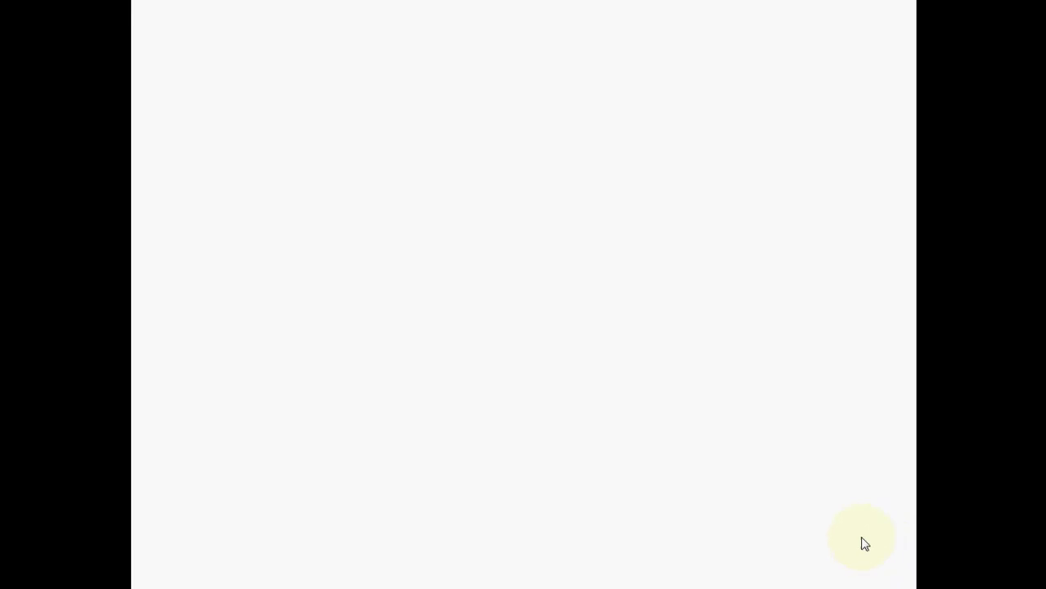
pyautogui.click(555, 361)
pyautogui.press('Escape')
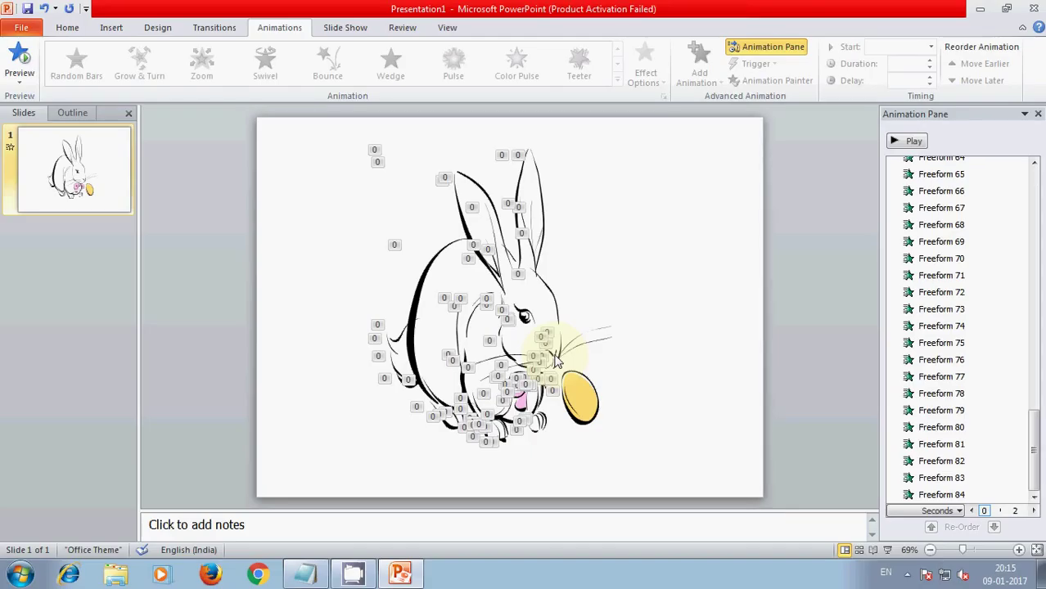
# Step: Cut every animation's duration to 00.01 and test it in the slide show
pyautogui.click(955, 311)
pyautogui.hotkey('ctrl', 'a')
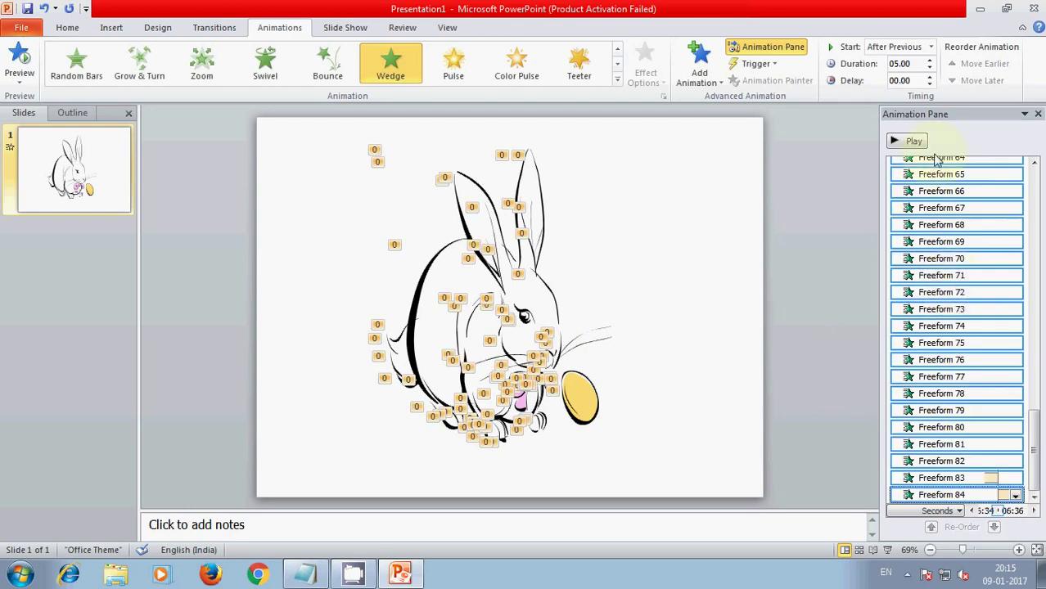
pyautogui.click(929, 69)
pyautogui.click(929, 70)
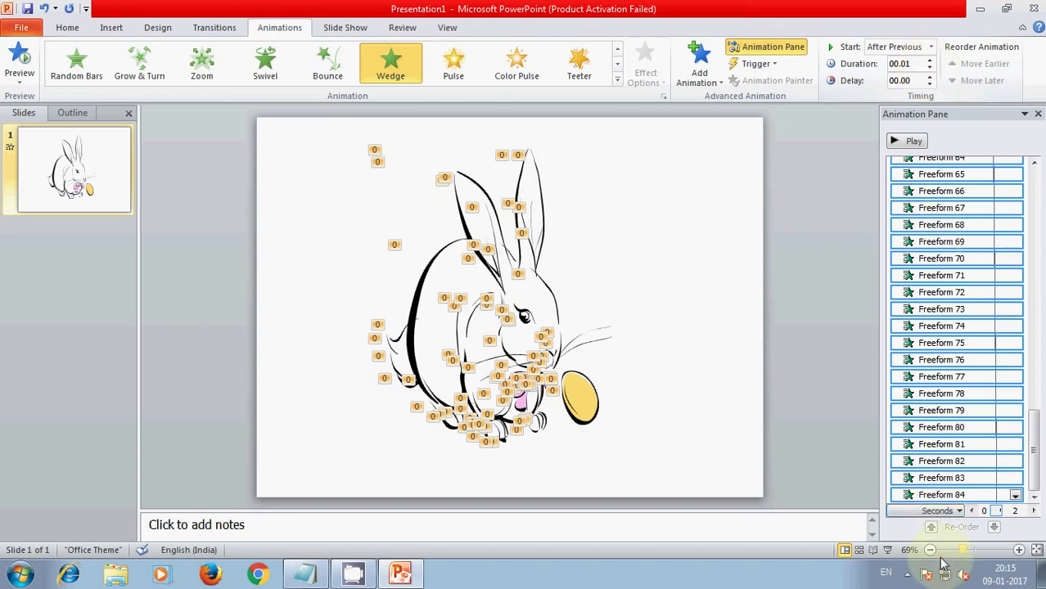
pyautogui.click(887, 550)
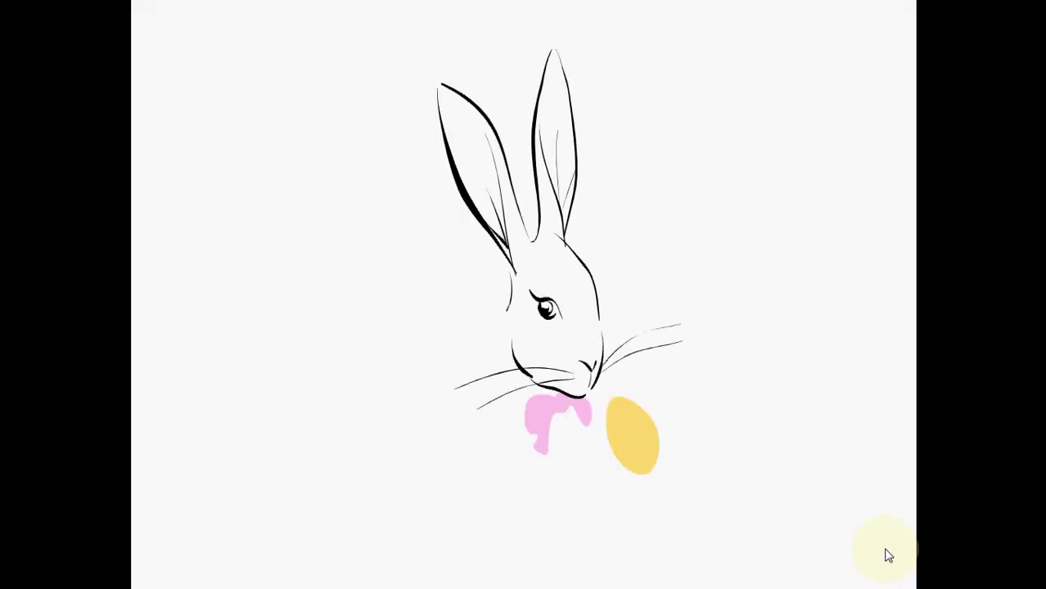
pyautogui.press('Escape')
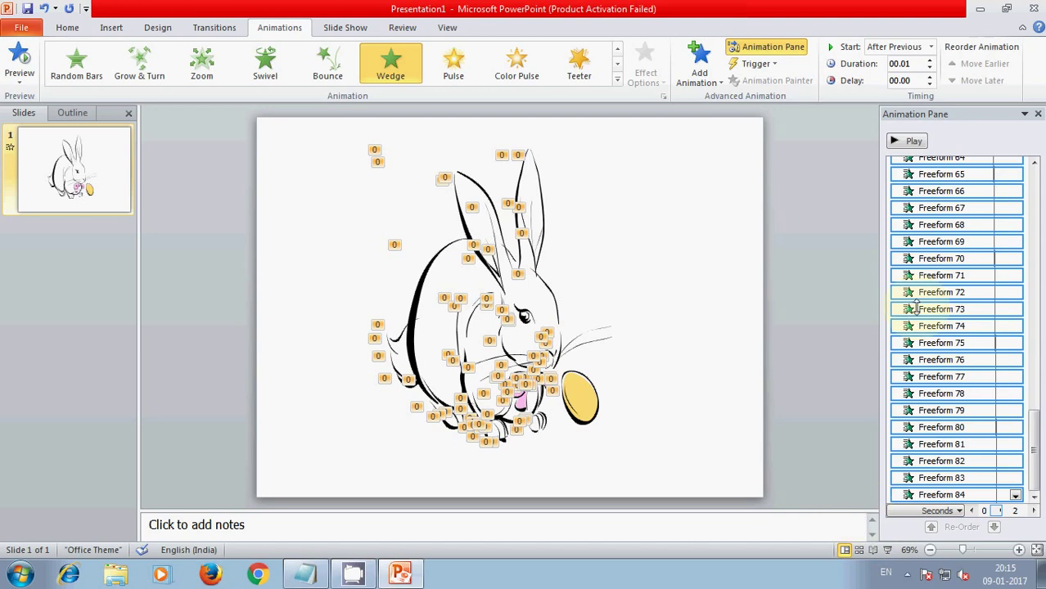
# Step: Raise all animation durations to 01.50 and start the slide show
pyautogui.click(931, 60)
pyautogui.click(931, 60)
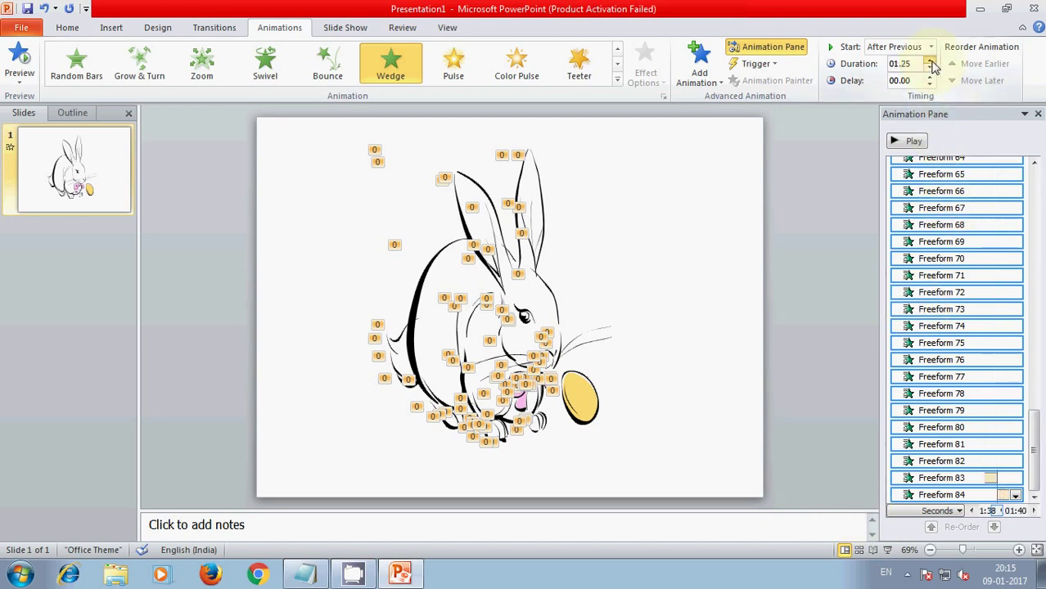
pyautogui.click(931, 61)
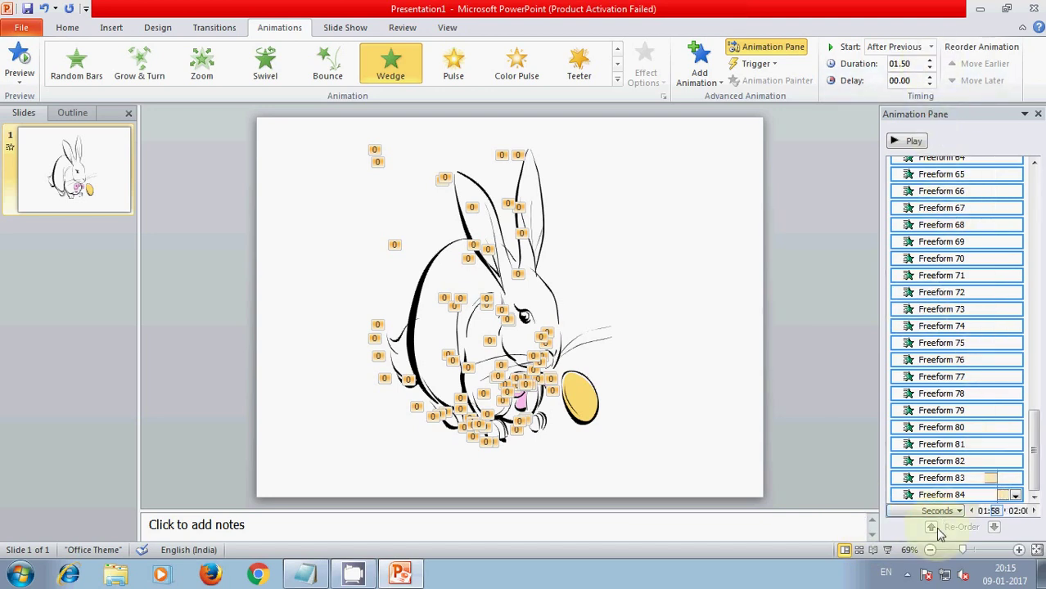
pyautogui.click(887, 550)
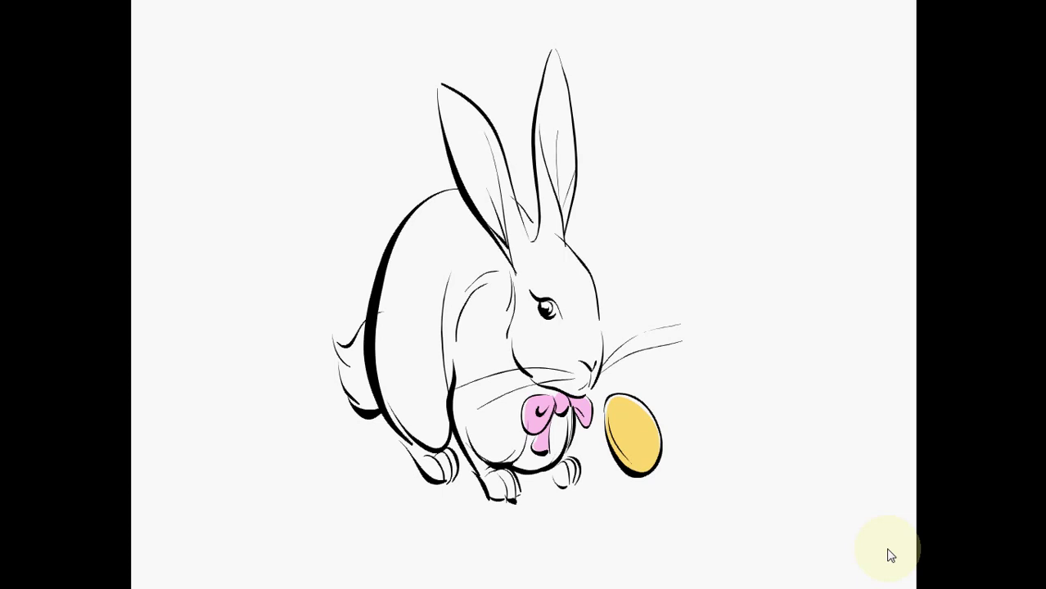
# Step: Let the slide show draw the whole rabbit, bow and egg, then end it
pyautogui.click(892, 555)
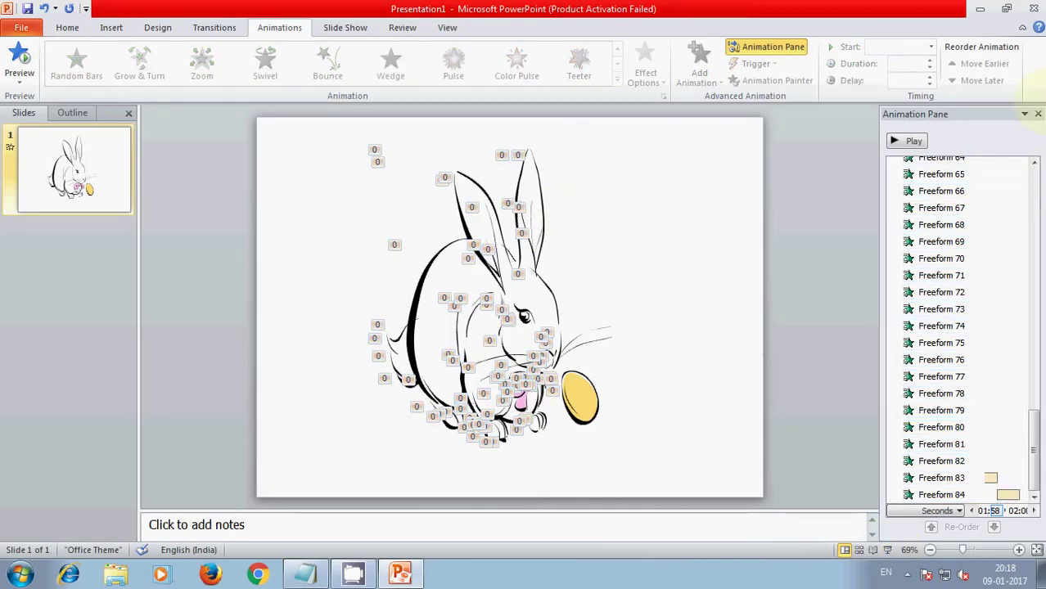
# Step: Close the Animation Pane and go back to the Home tab
pyautogui.click(1038, 113)
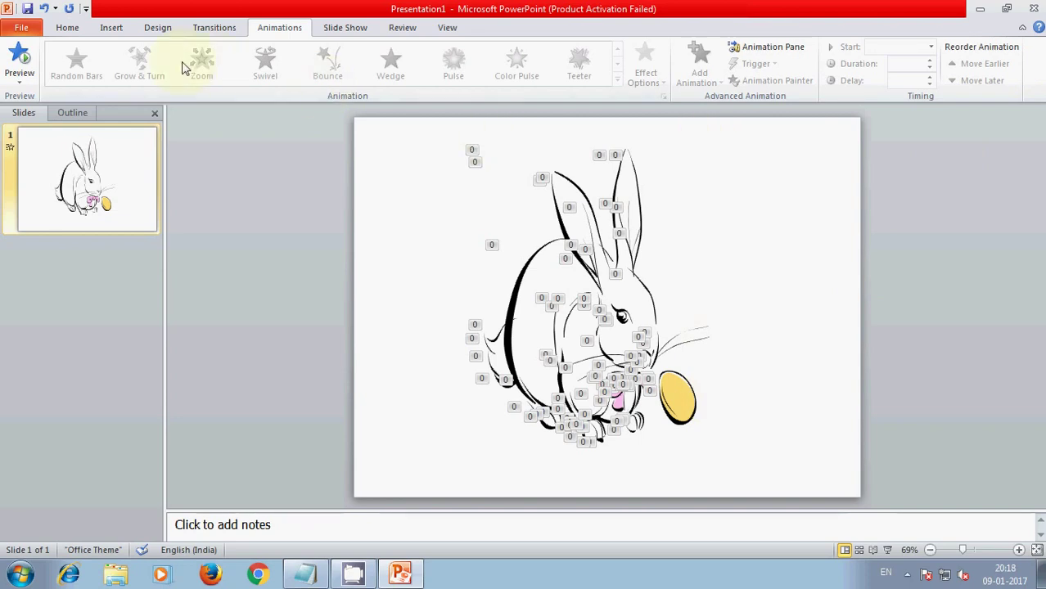
pyautogui.click(66, 29)
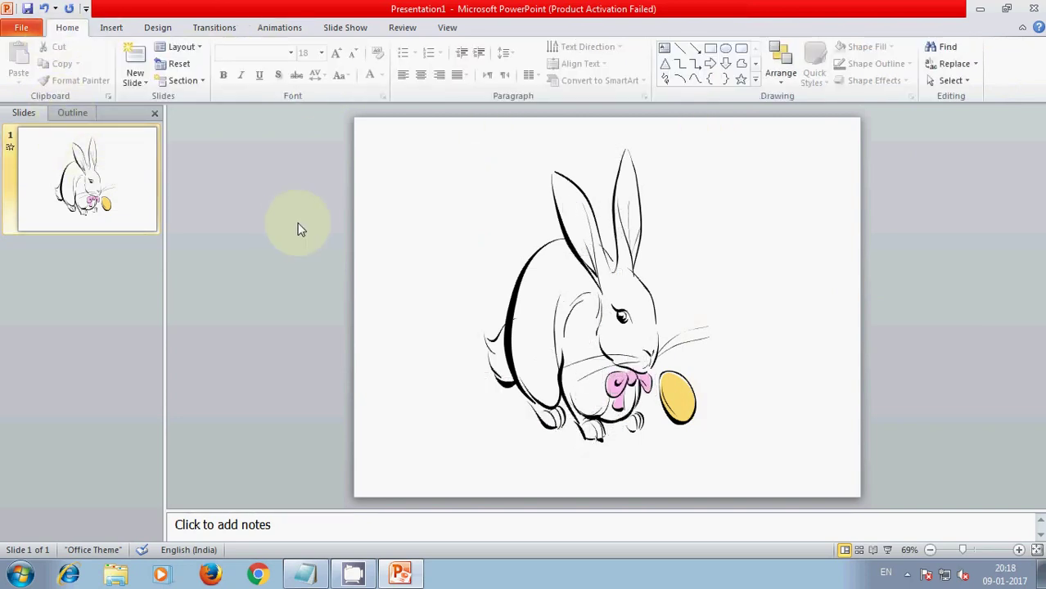
# Step: Finish note 10 as 'its don' and start a new line
pyautogui.click(308, 572)
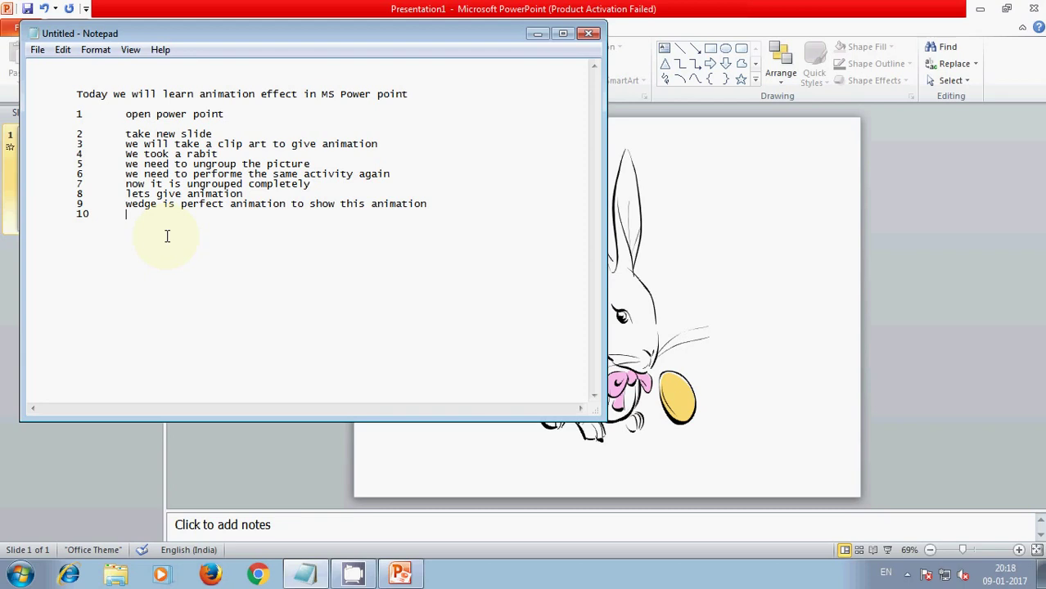
pyautogui.press('Tab')
pyautogui.write('i')
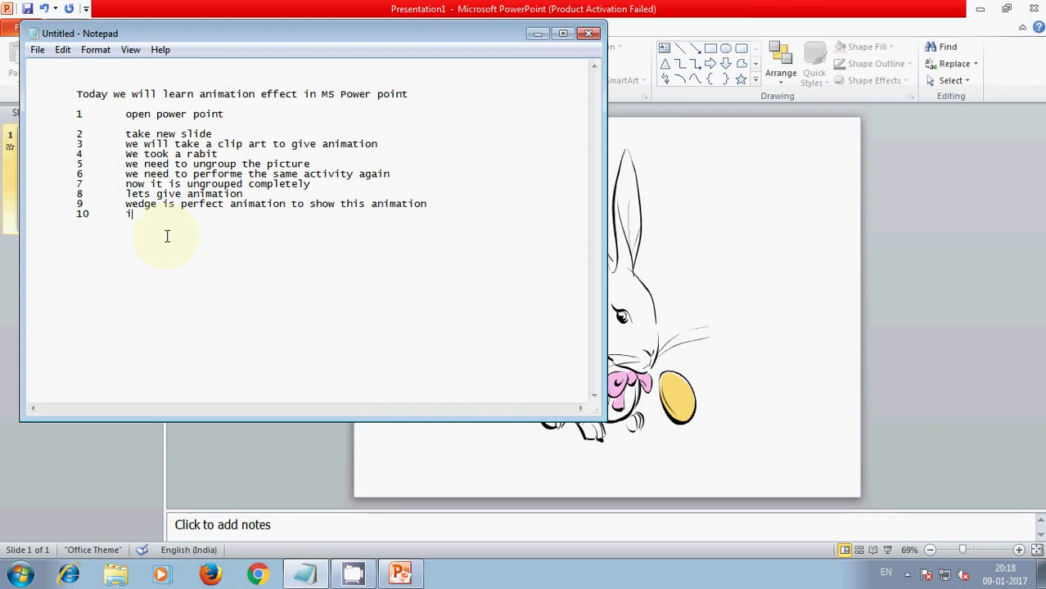
pyautogui.write('ts d')
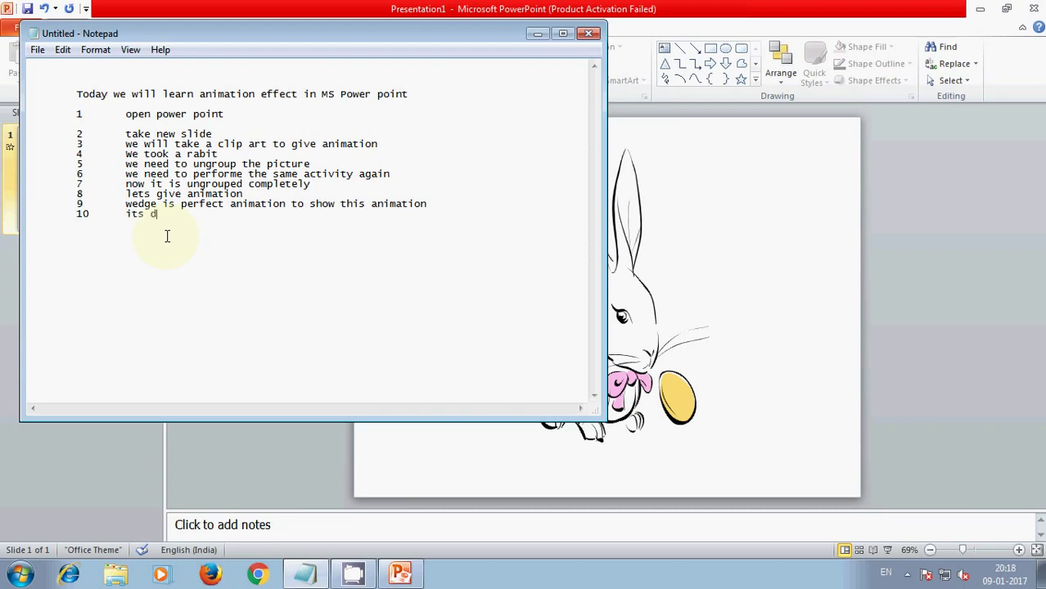
pyautogui.write('on')
pyautogui.press('Return')
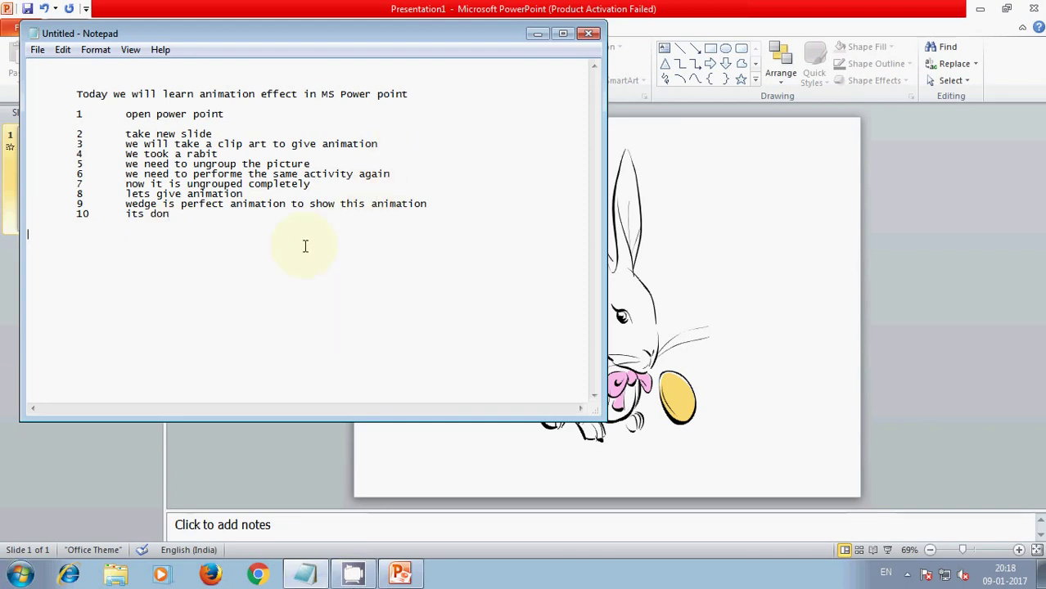
# Step: Type the closing 'THANK YOU FOR WATCHING THIS VIDEO…' line asking viewers to subscribe
pyautogui.write('THANK')
pyautogui.write(' YOU ')
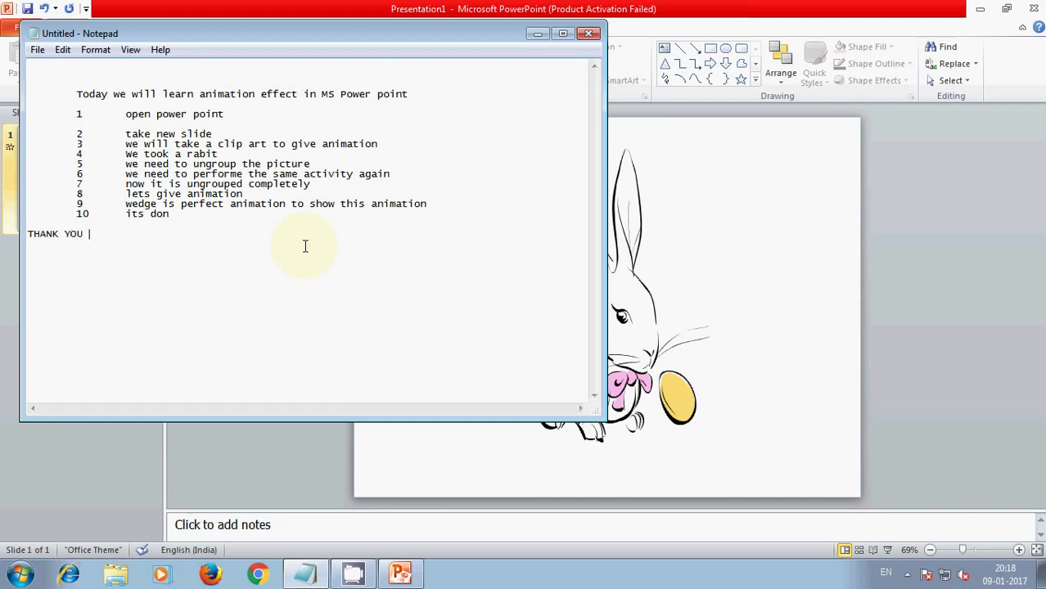
pyautogui.write('FOR ')
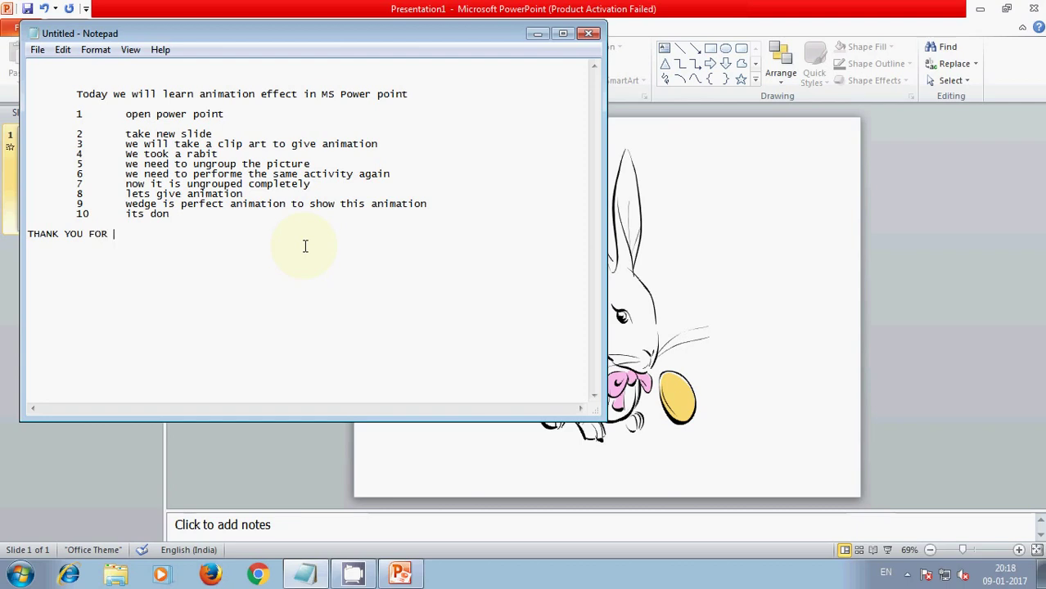
pyautogui.write('WAT')
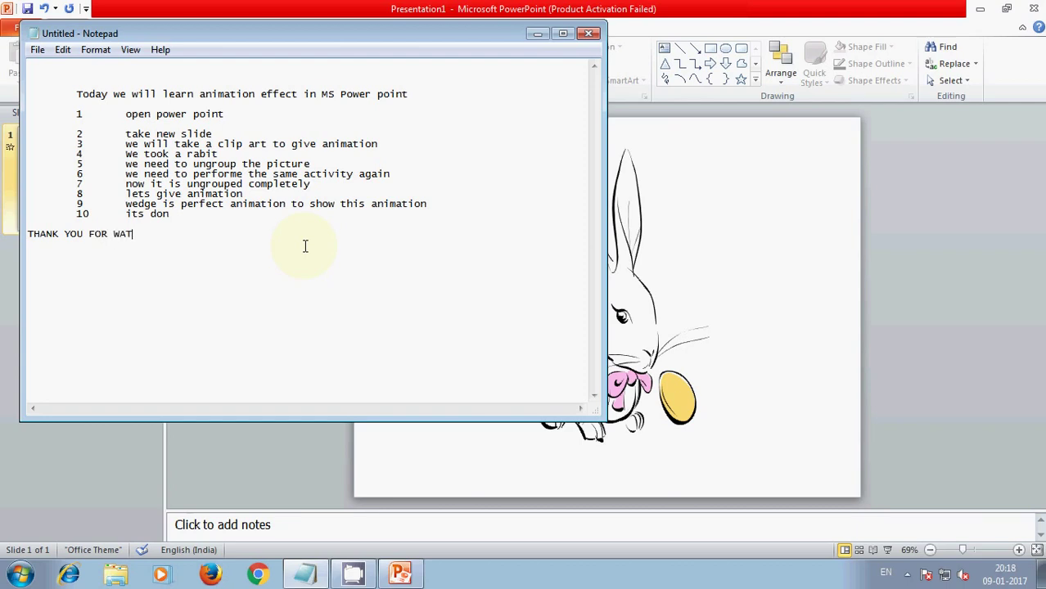
pyautogui.write('CHING ')
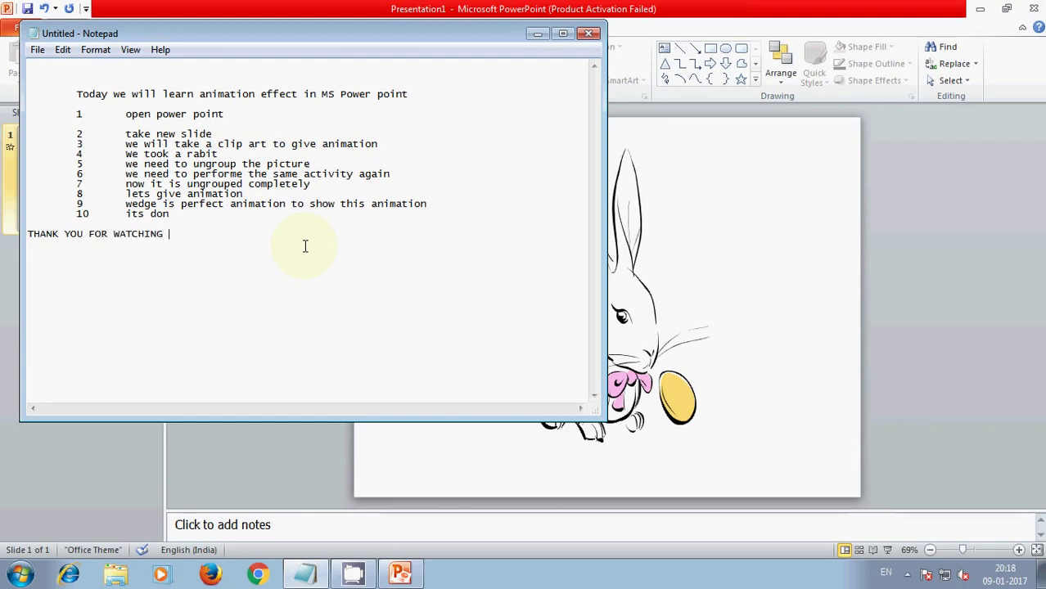
pyautogui.write('THIS')
pyautogui.write(' VIDEO')
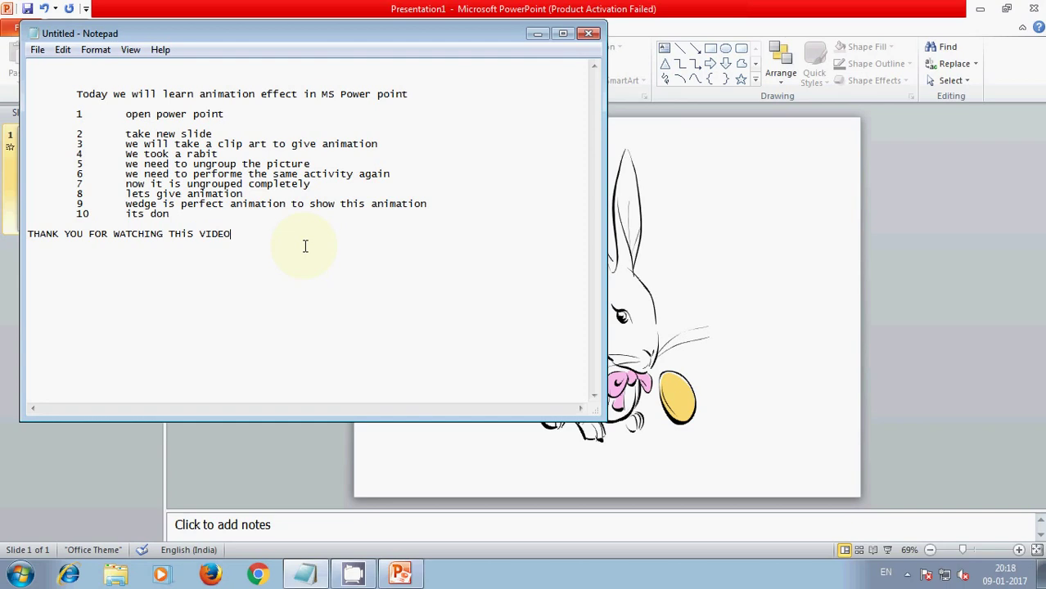
pyautogui.write(' F')
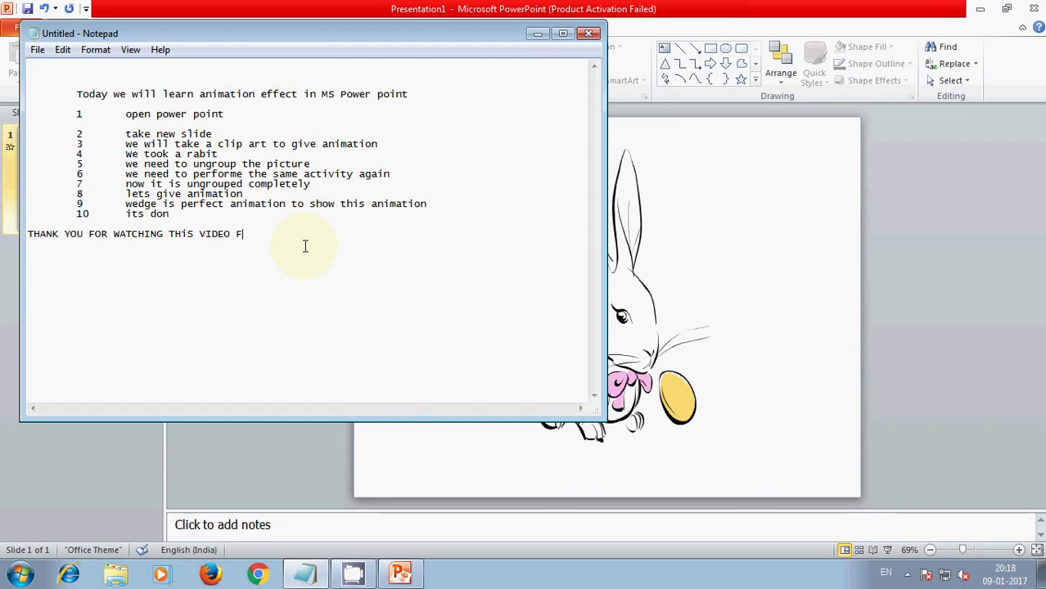
pyautogui.write('OR ')
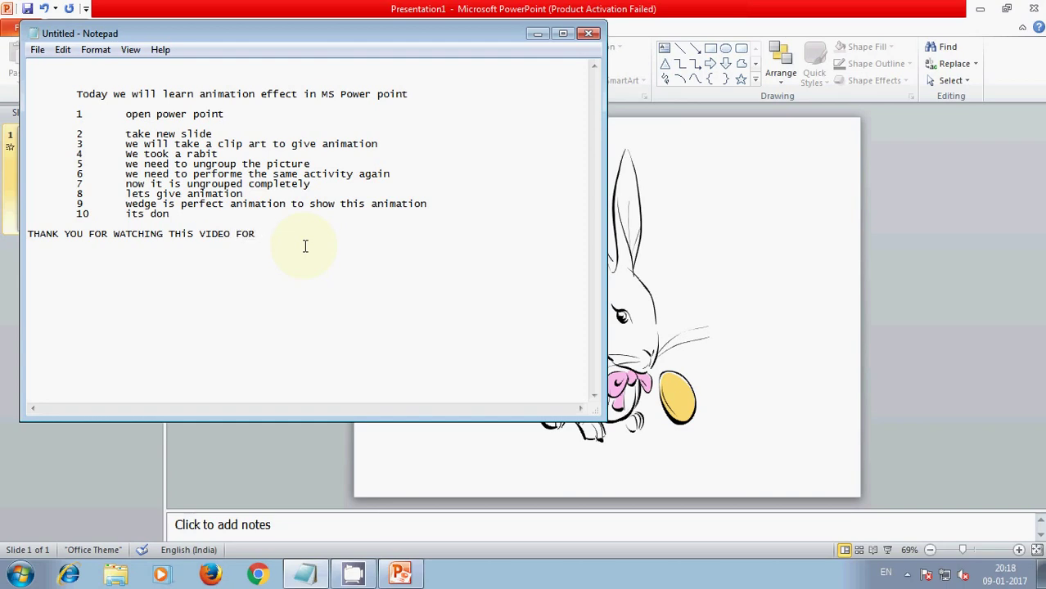
pyautogui.write('MORE')
pyautogui.write(' VIDEO')
pyautogui.write('S O')
pyautogui.write('N ')
pyautogui.write('CO')
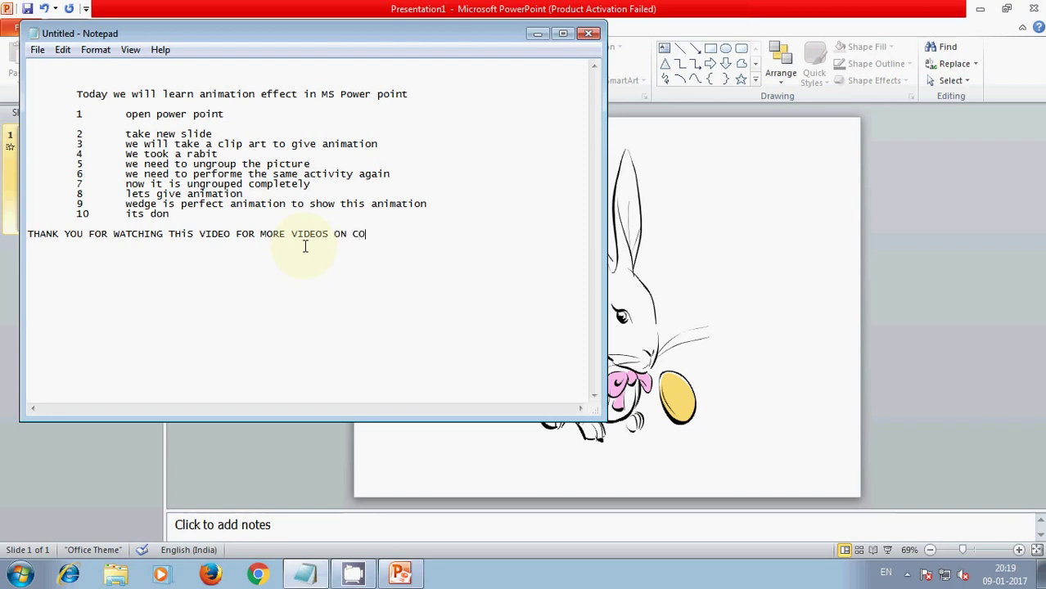
pyautogui.write('MPLETE')
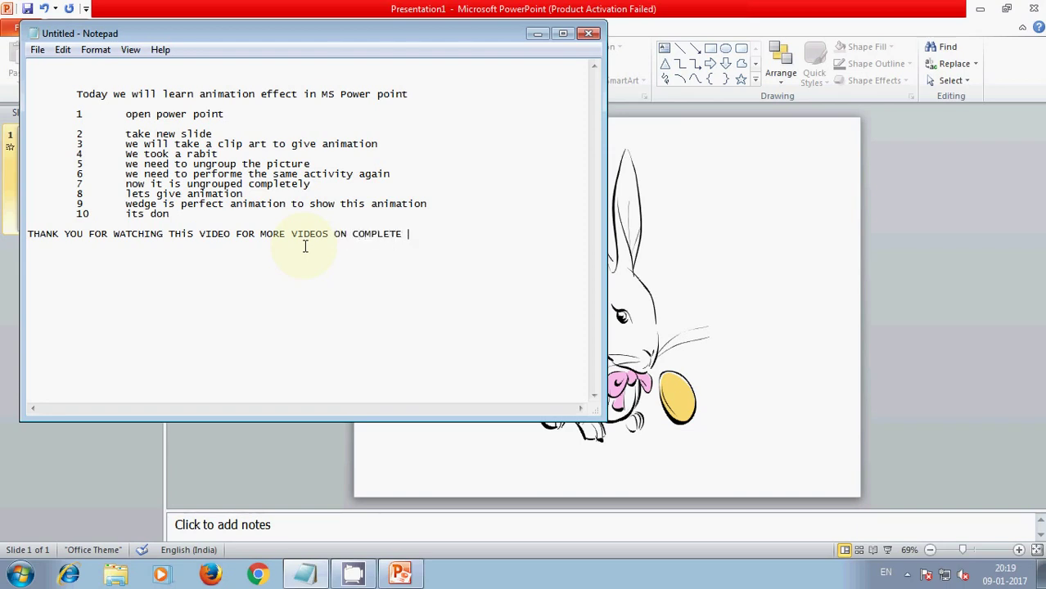
pyautogui.write(' TUT')
pyautogui.write('ORI')
pyautogui.write('AL')
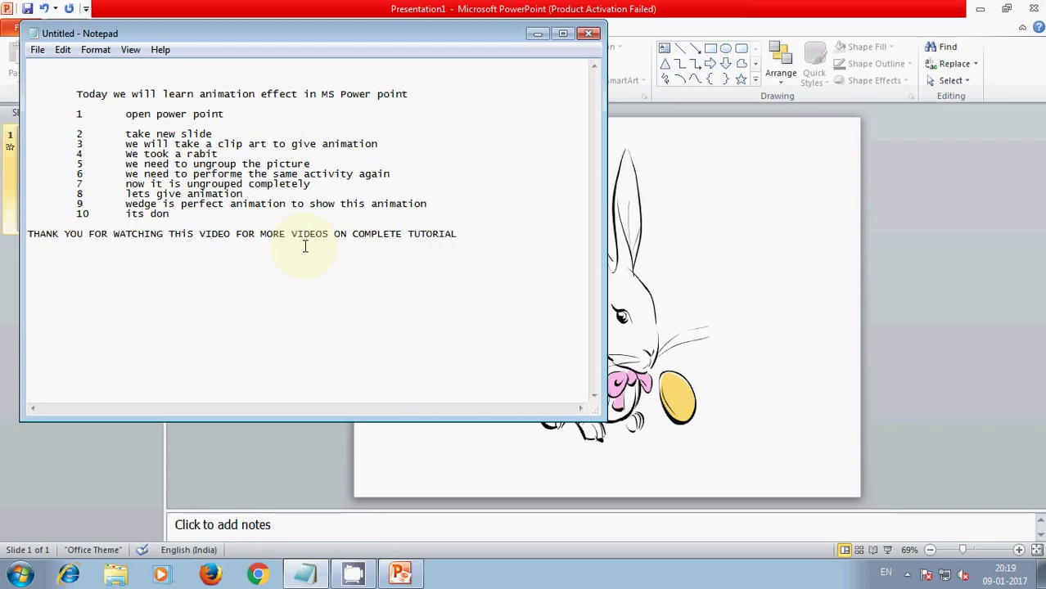
pyautogui.write(', KI')
pyautogui.write('NDLY S')
pyautogui.write('UBS')
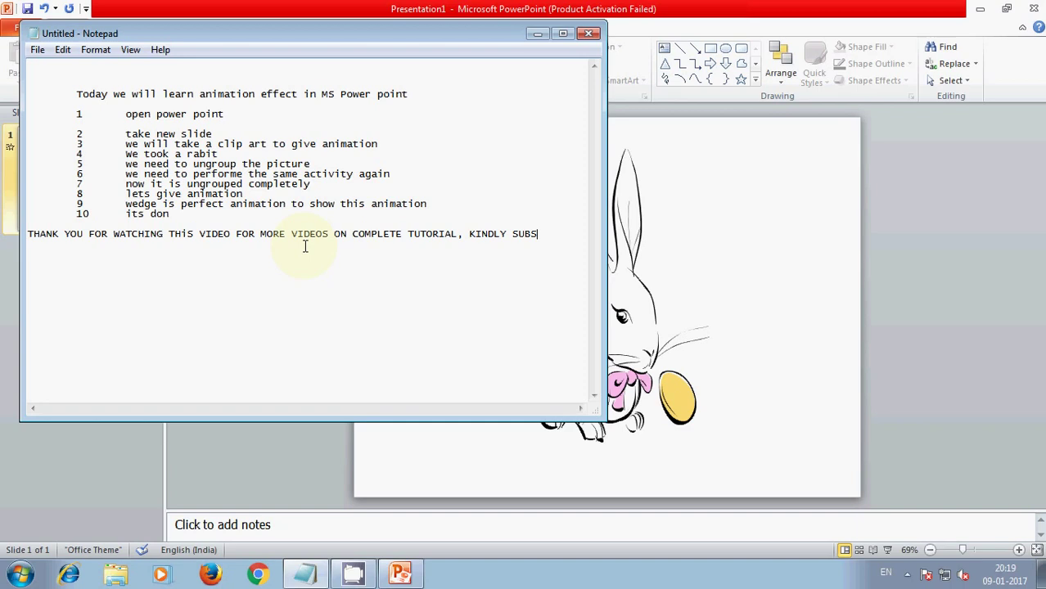
pyautogui.write('CRIBE ')
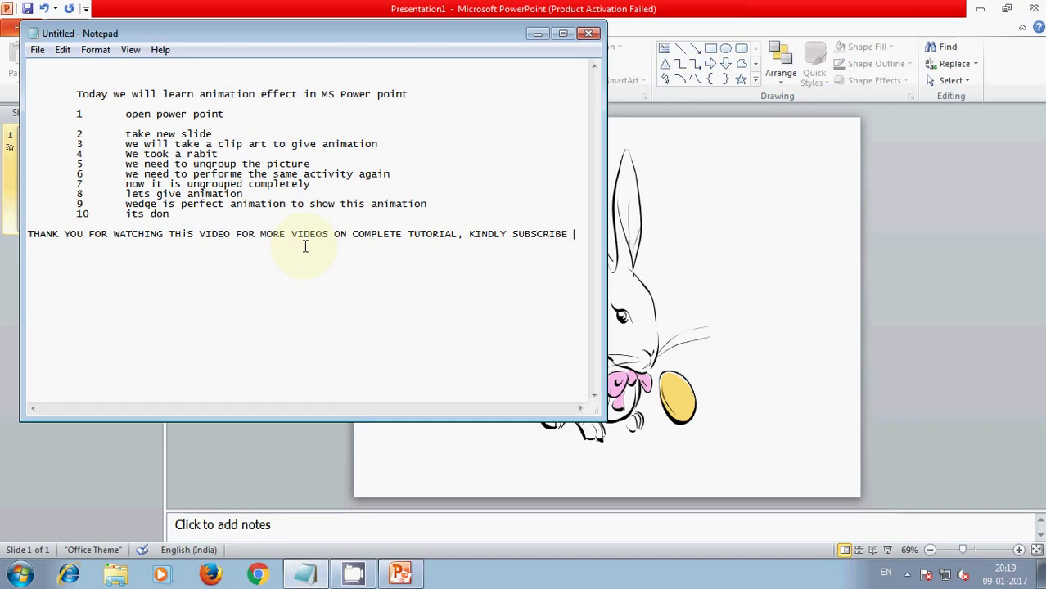
pyautogui.write('OUR ')
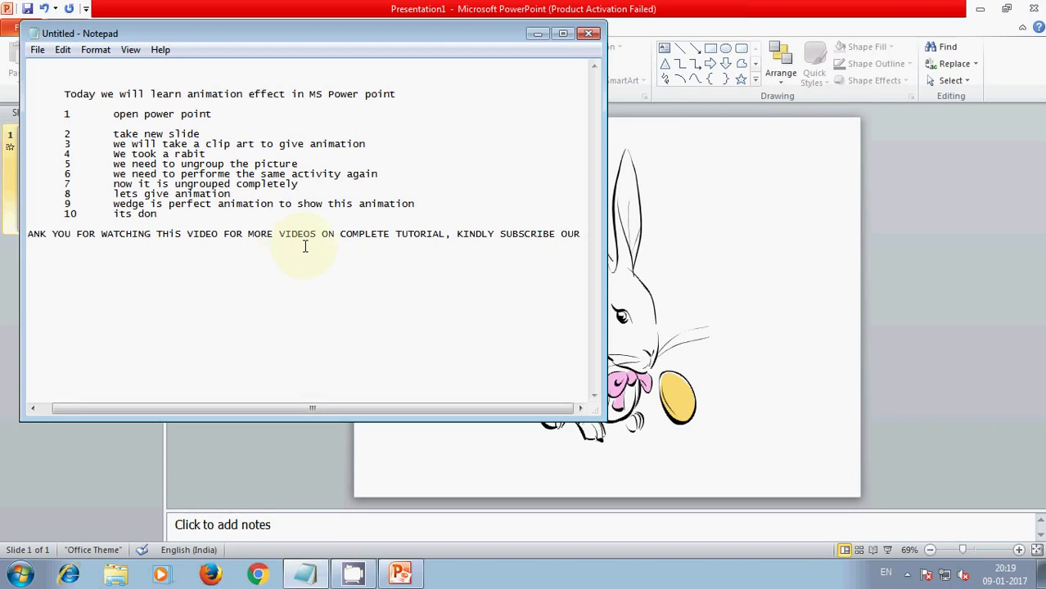
pyautogui.write('CHAN')
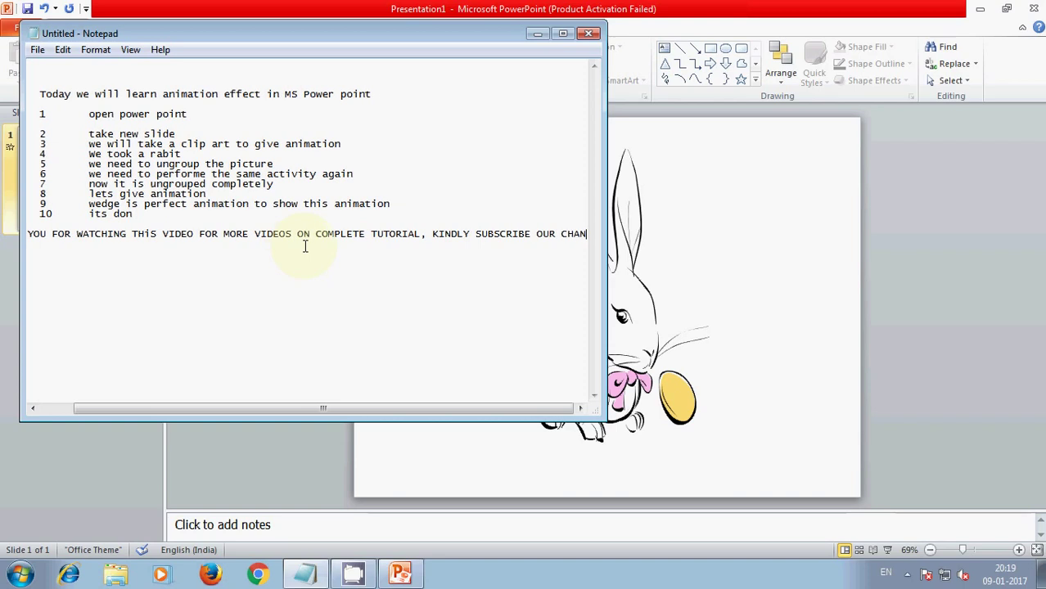
pyautogui.write('NA')
pyautogui.press('BackSpace')
pyautogui.write('E')
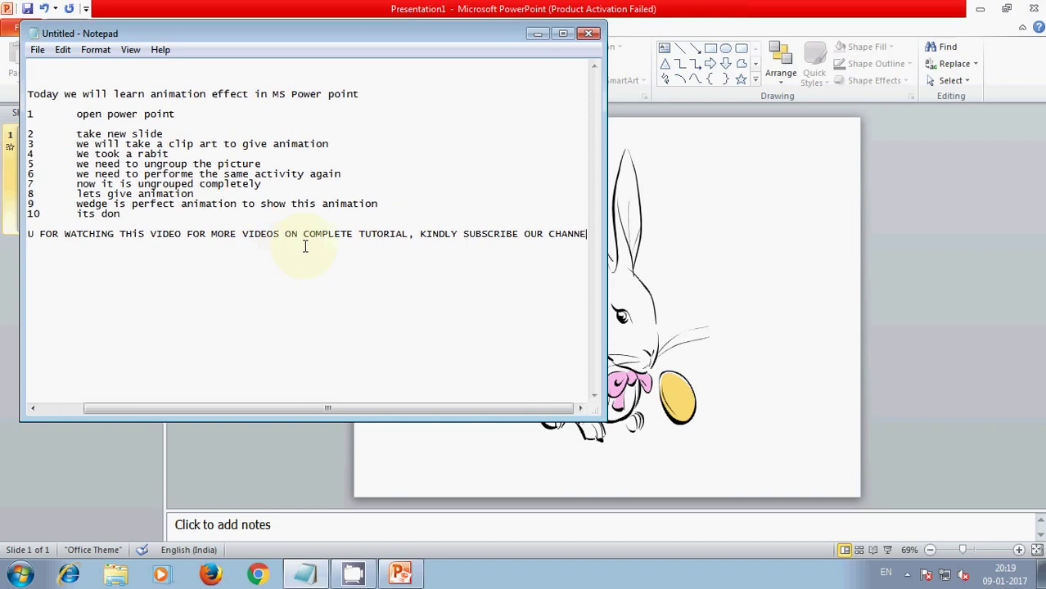
pyautogui.write('L')
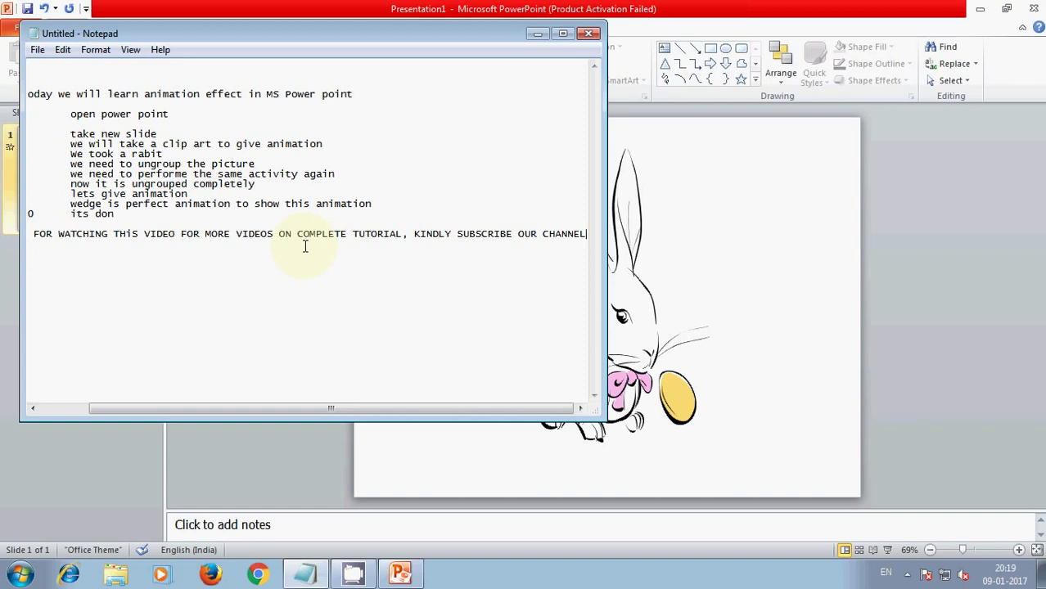
pyautogui.press('Return')
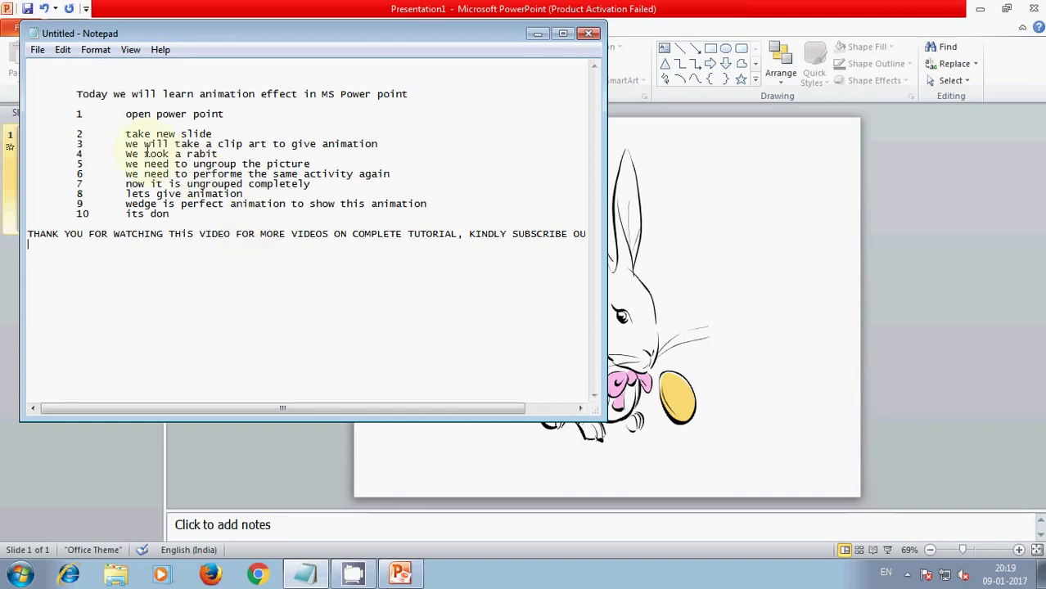
# Step: Select the numbered steps from the first line downward
pyautogui.click(126, 113)
pyautogui.hotkey('shift', 'Home')
pyautogui.keyDown('shift'); pyautogui.click(224, 114); pyautogui.keyUp('shift')
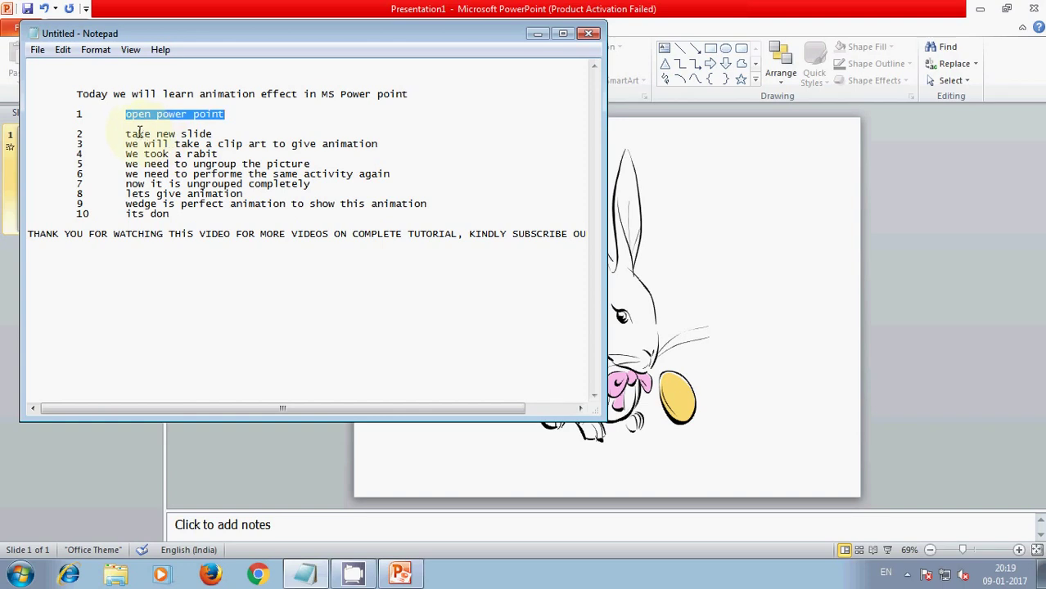
pyautogui.hotkey('shift', 'Down')
pyautogui.hotkey('shift', 'Down')
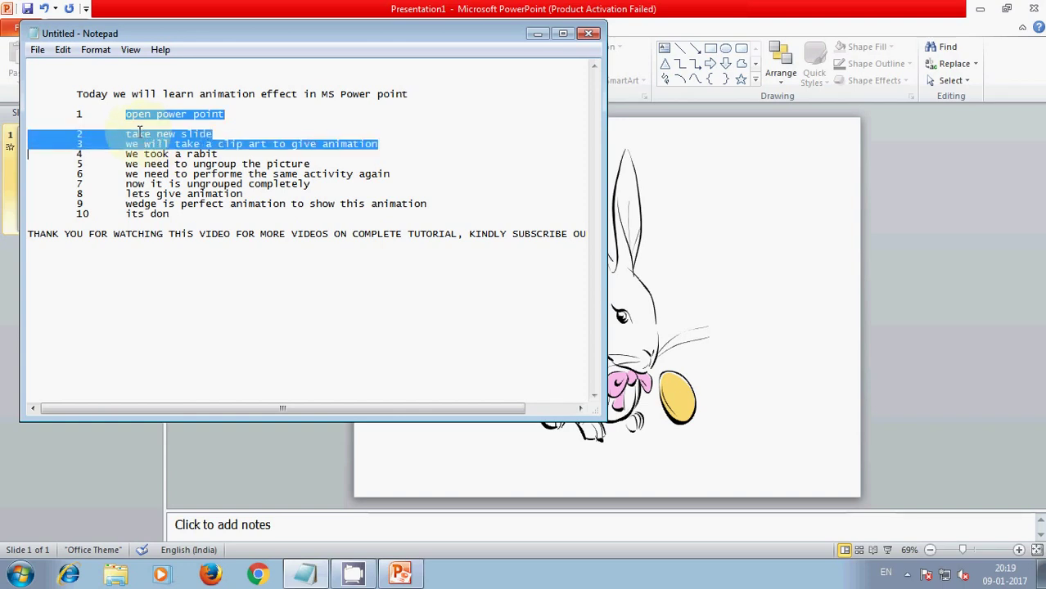
pyautogui.hotkey('shift', 'Down')
pyautogui.hotkey('shift', 'Down')
pyautogui.hotkey('shift', 'Down')
pyautogui.hotkey('shift', 'Down')
pyautogui.hotkey('shift', 'Down')
pyautogui.hotkey('shift', 'Down')
pyautogui.hotkey('shift', 'Down')
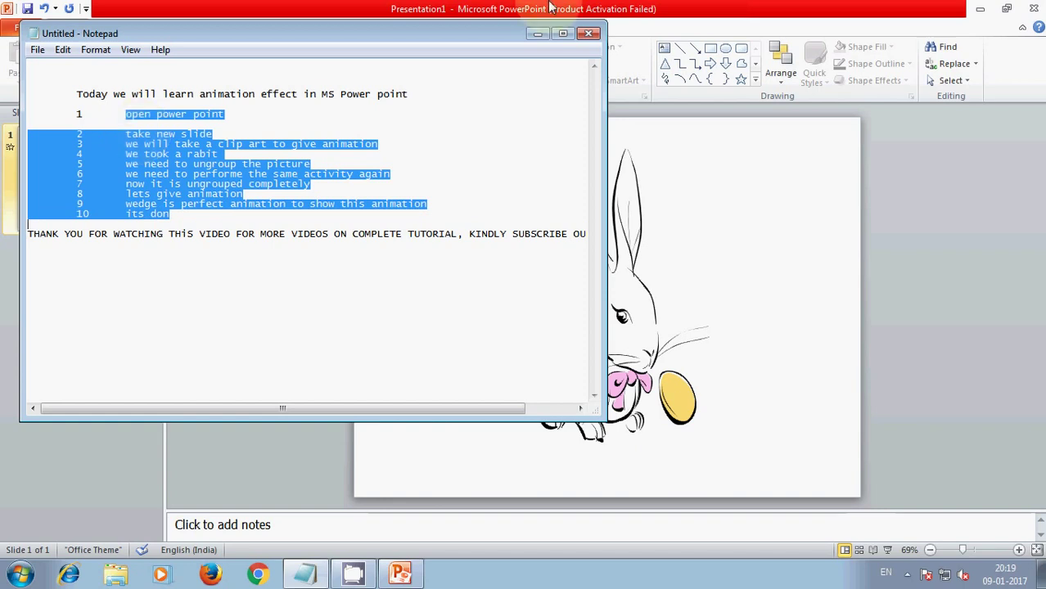
# Step: Close Notepad without saving the lesson notes, then minimize PowerPoint to show the desktop
pyautogui.click(590, 34)
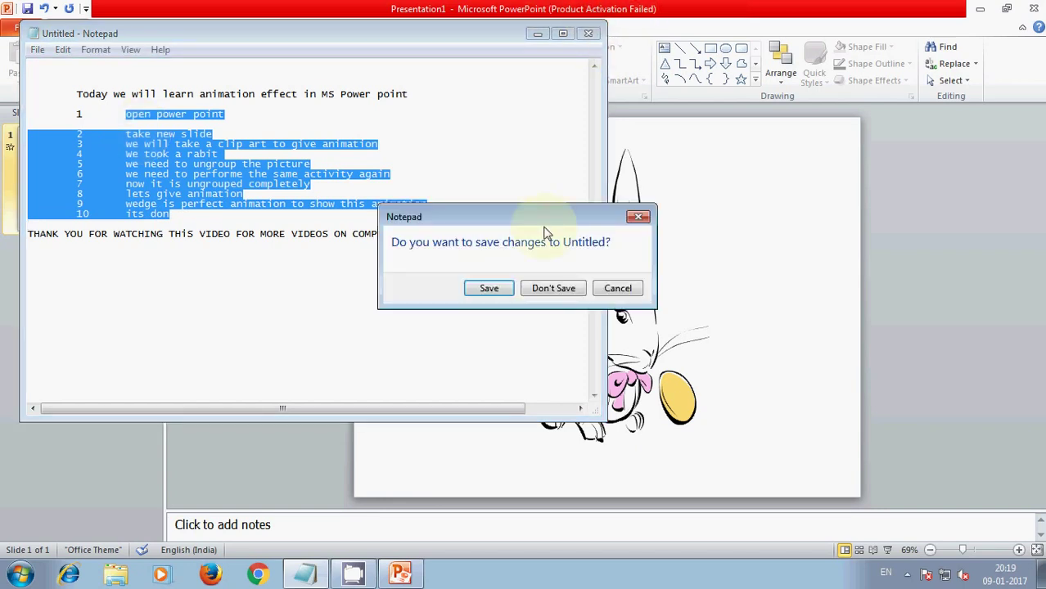
pyautogui.click(606, 293)
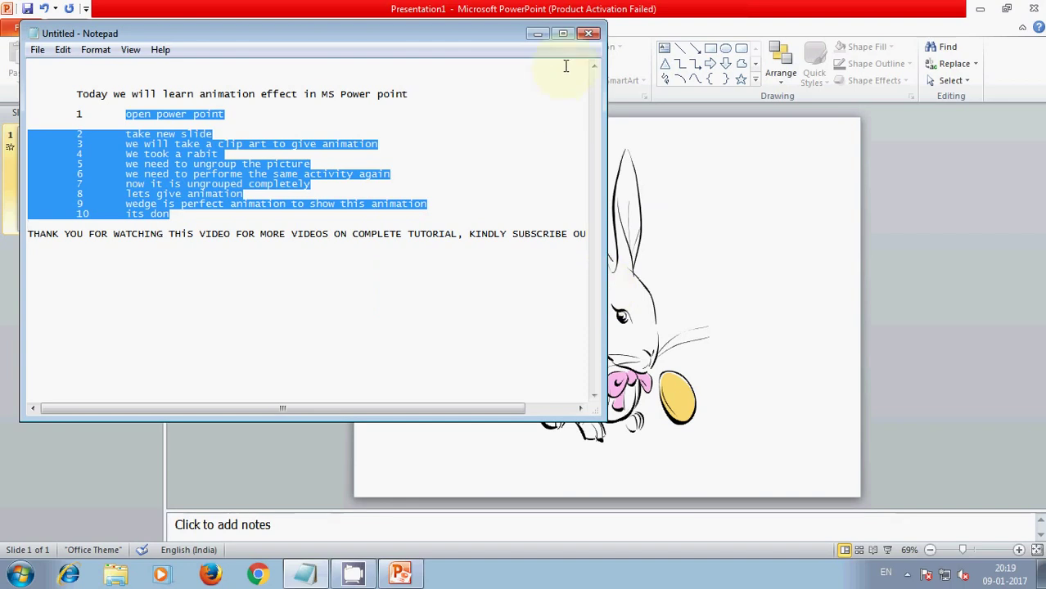
pyautogui.click(589, 33)
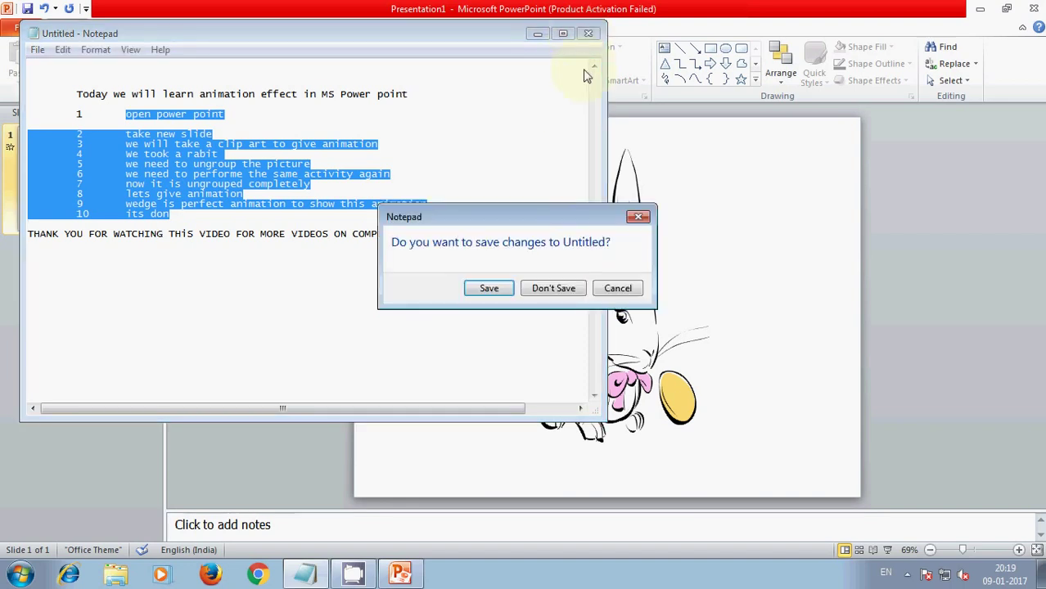
pyautogui.click(570, 288)
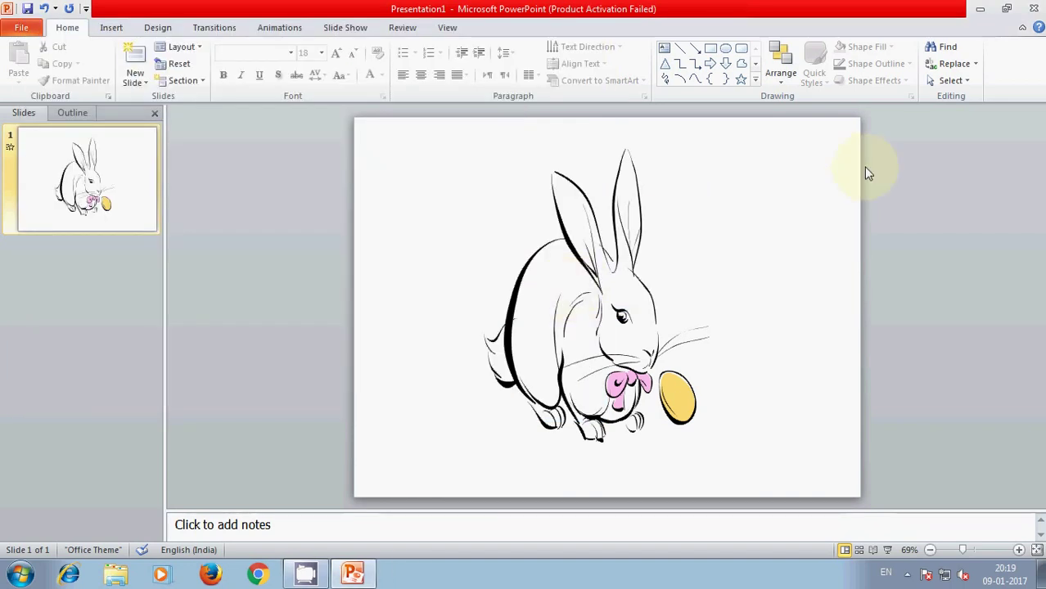
pyautogui.click(979, 9)
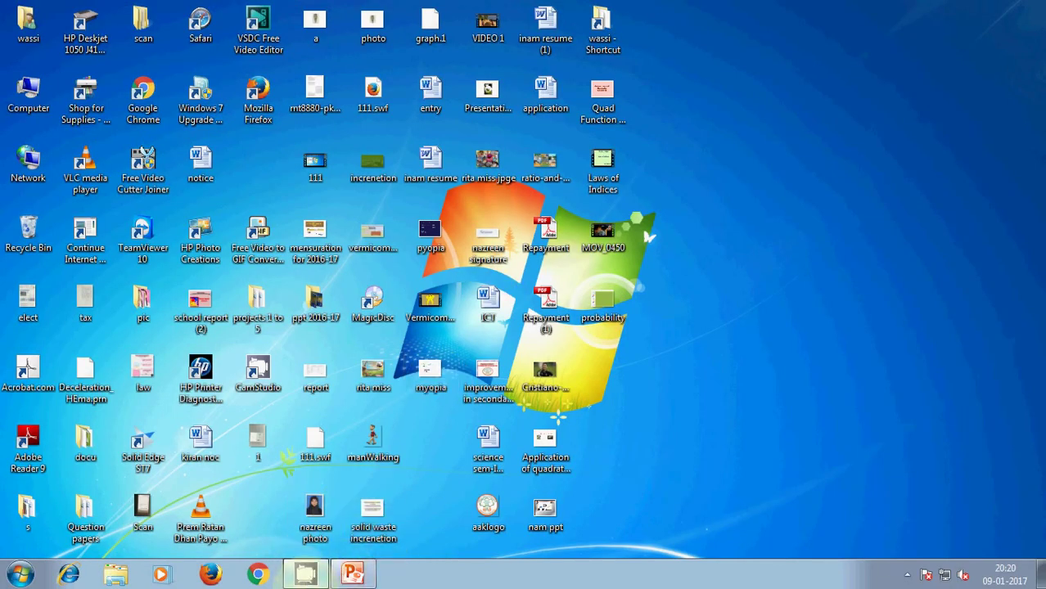
# Step: Bring up the CamStudio window from its hidden notification-area tray icon
pyautogui.click(907, 573)
pyautogui.click(918, 511)
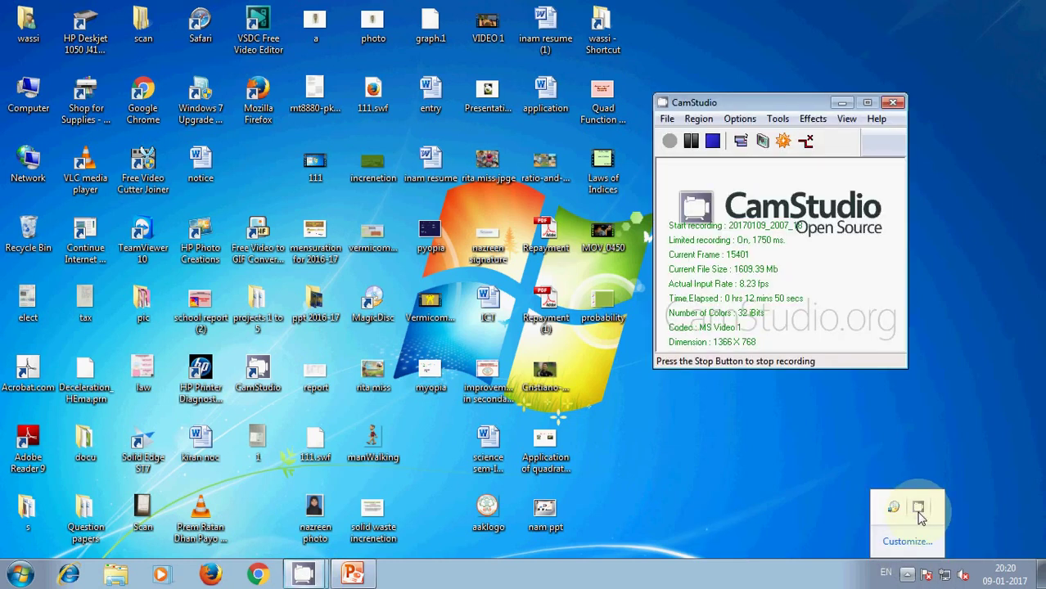